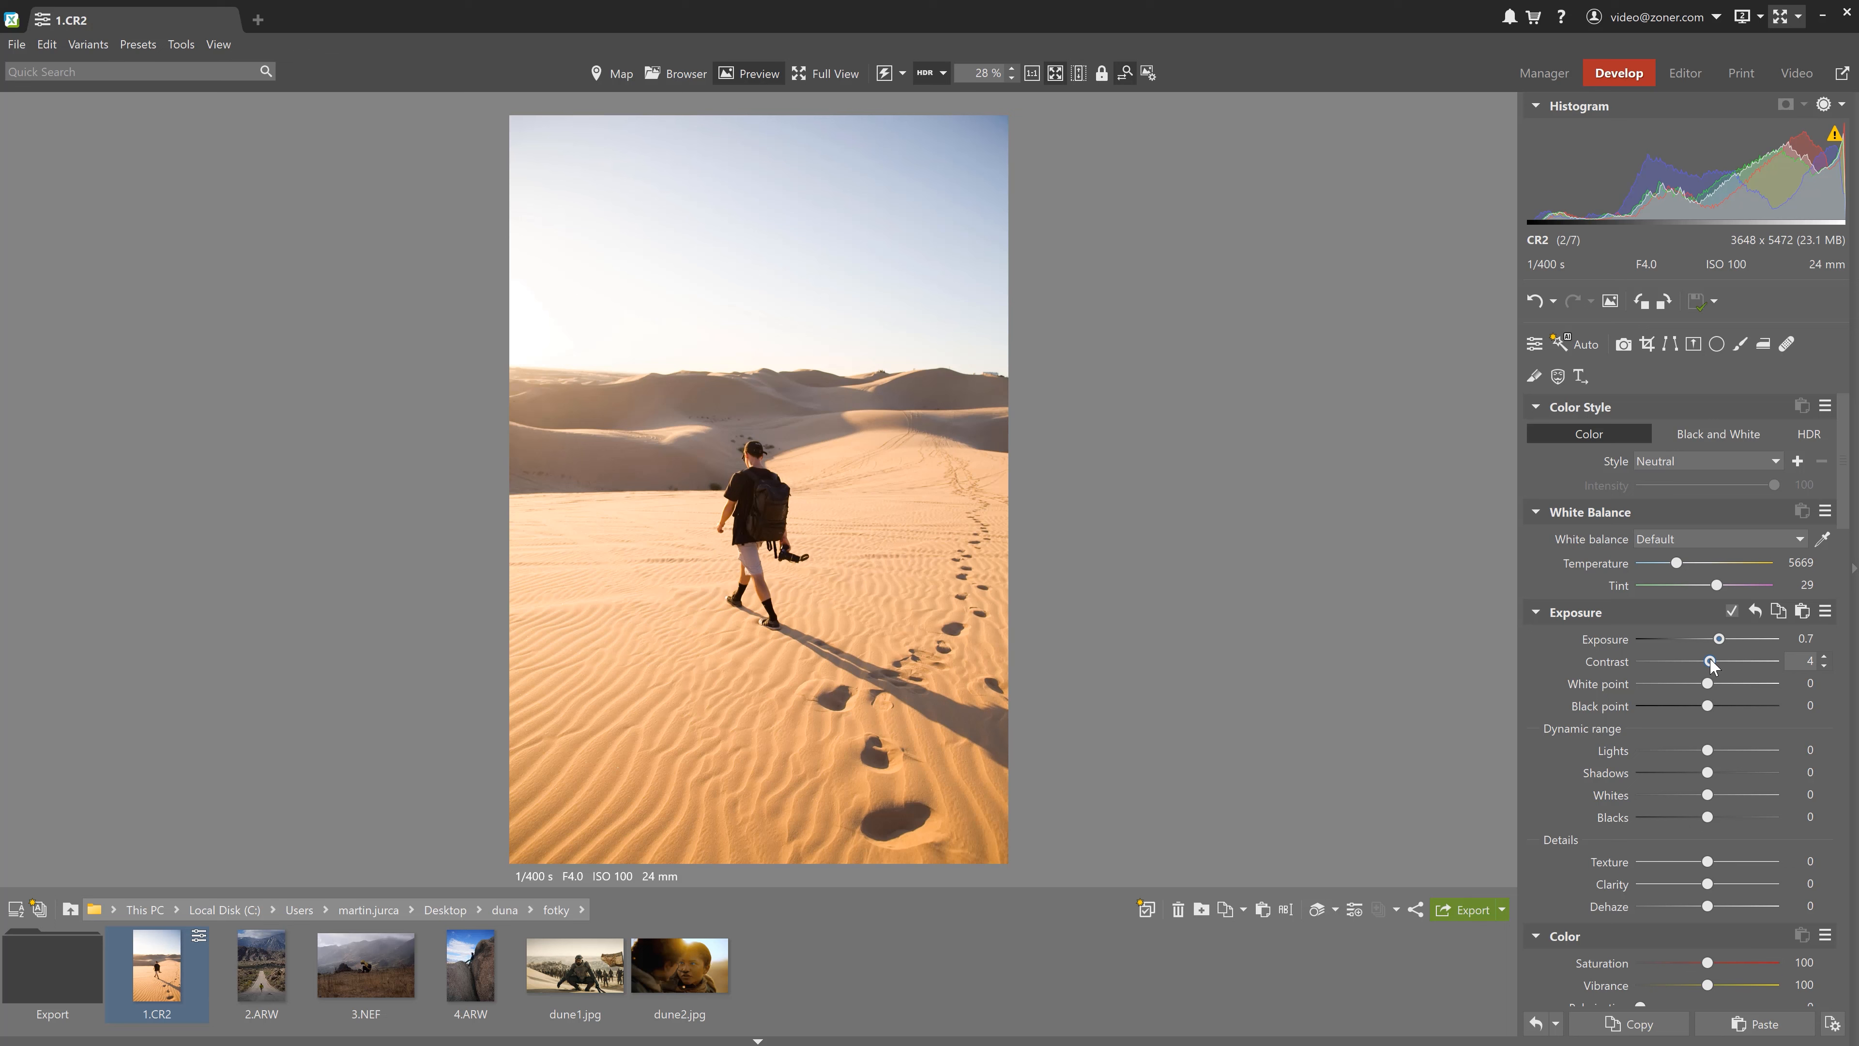
# Set the desert photo's Lights to -34, Shadows and Clarity to 19, and Dehaze to 21, comparing the result with dune1.jpg.
pyautogui.moveTo(1707, 750)
pyautogui.mouseDown()
pyautogui.moveTo(1693, 760)
pyautogui.moveTo(1710, 774)
pyautogui.mouseUp()
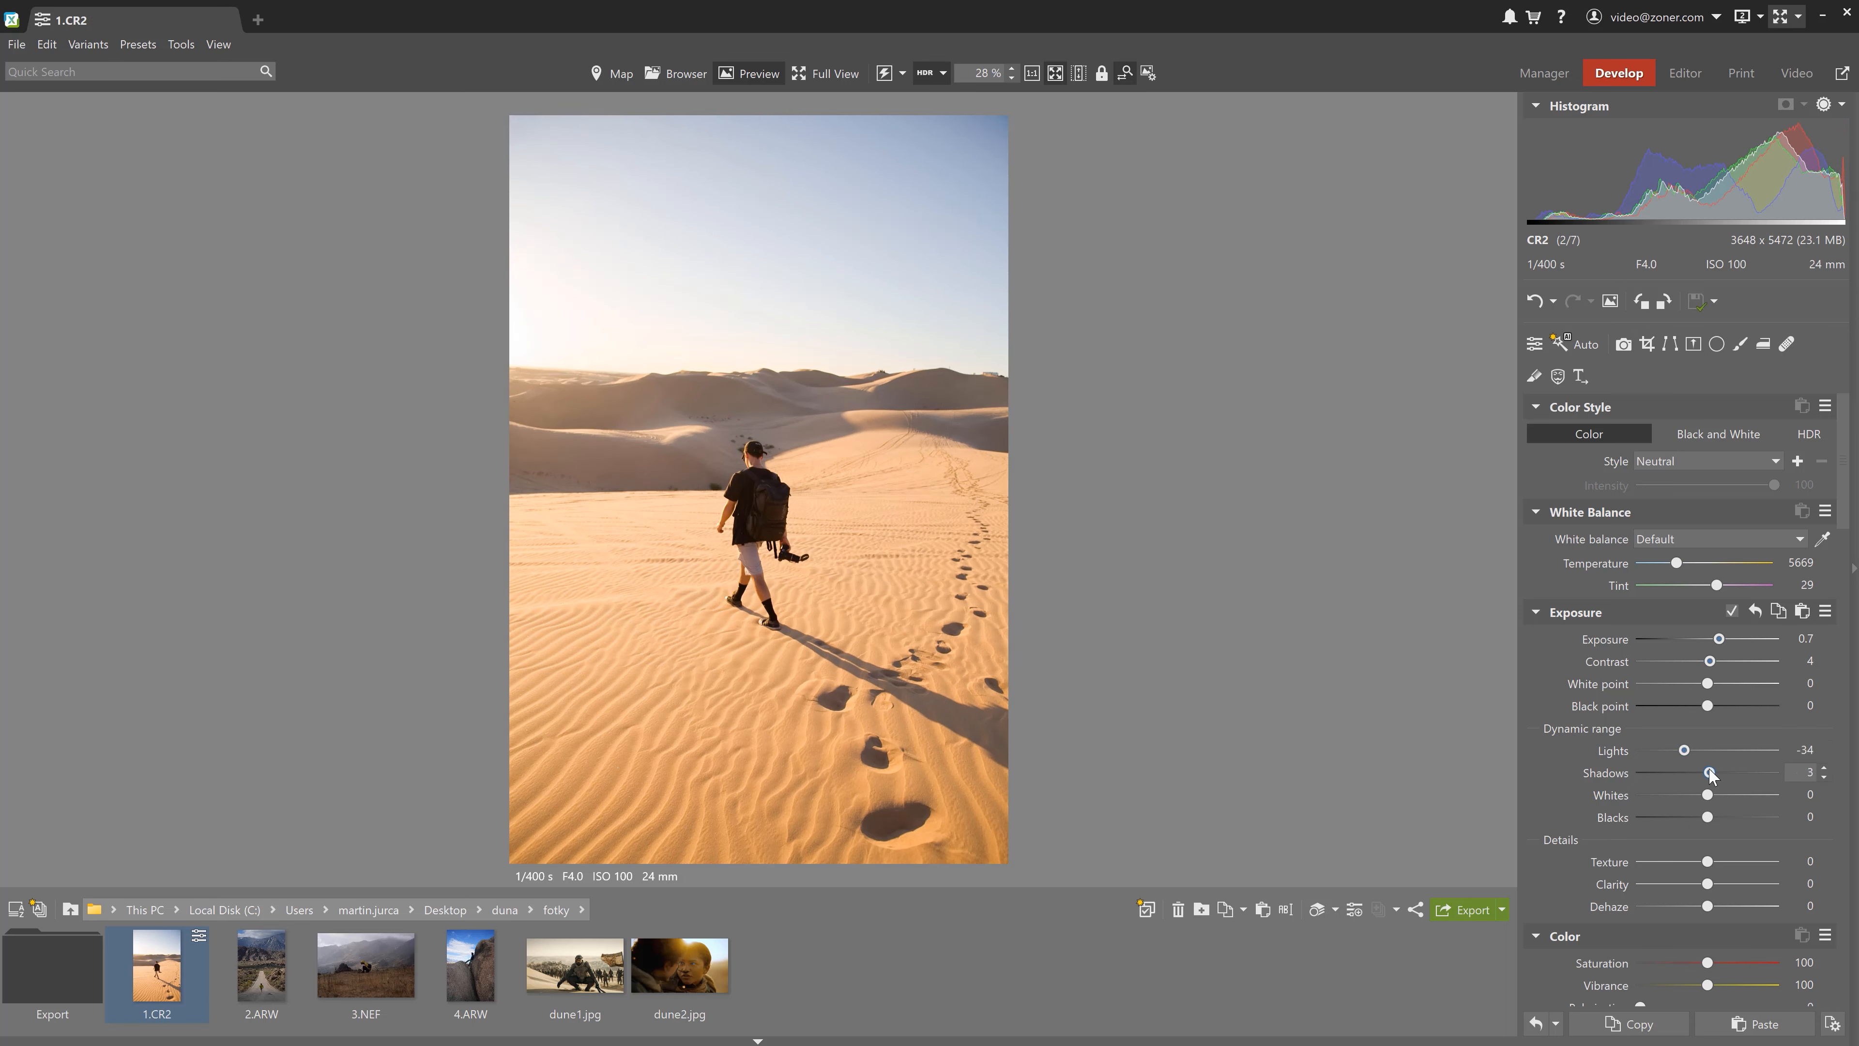
pyautogui.moveTo(1708, 884); pyautogui.dragTo(1722, 909)
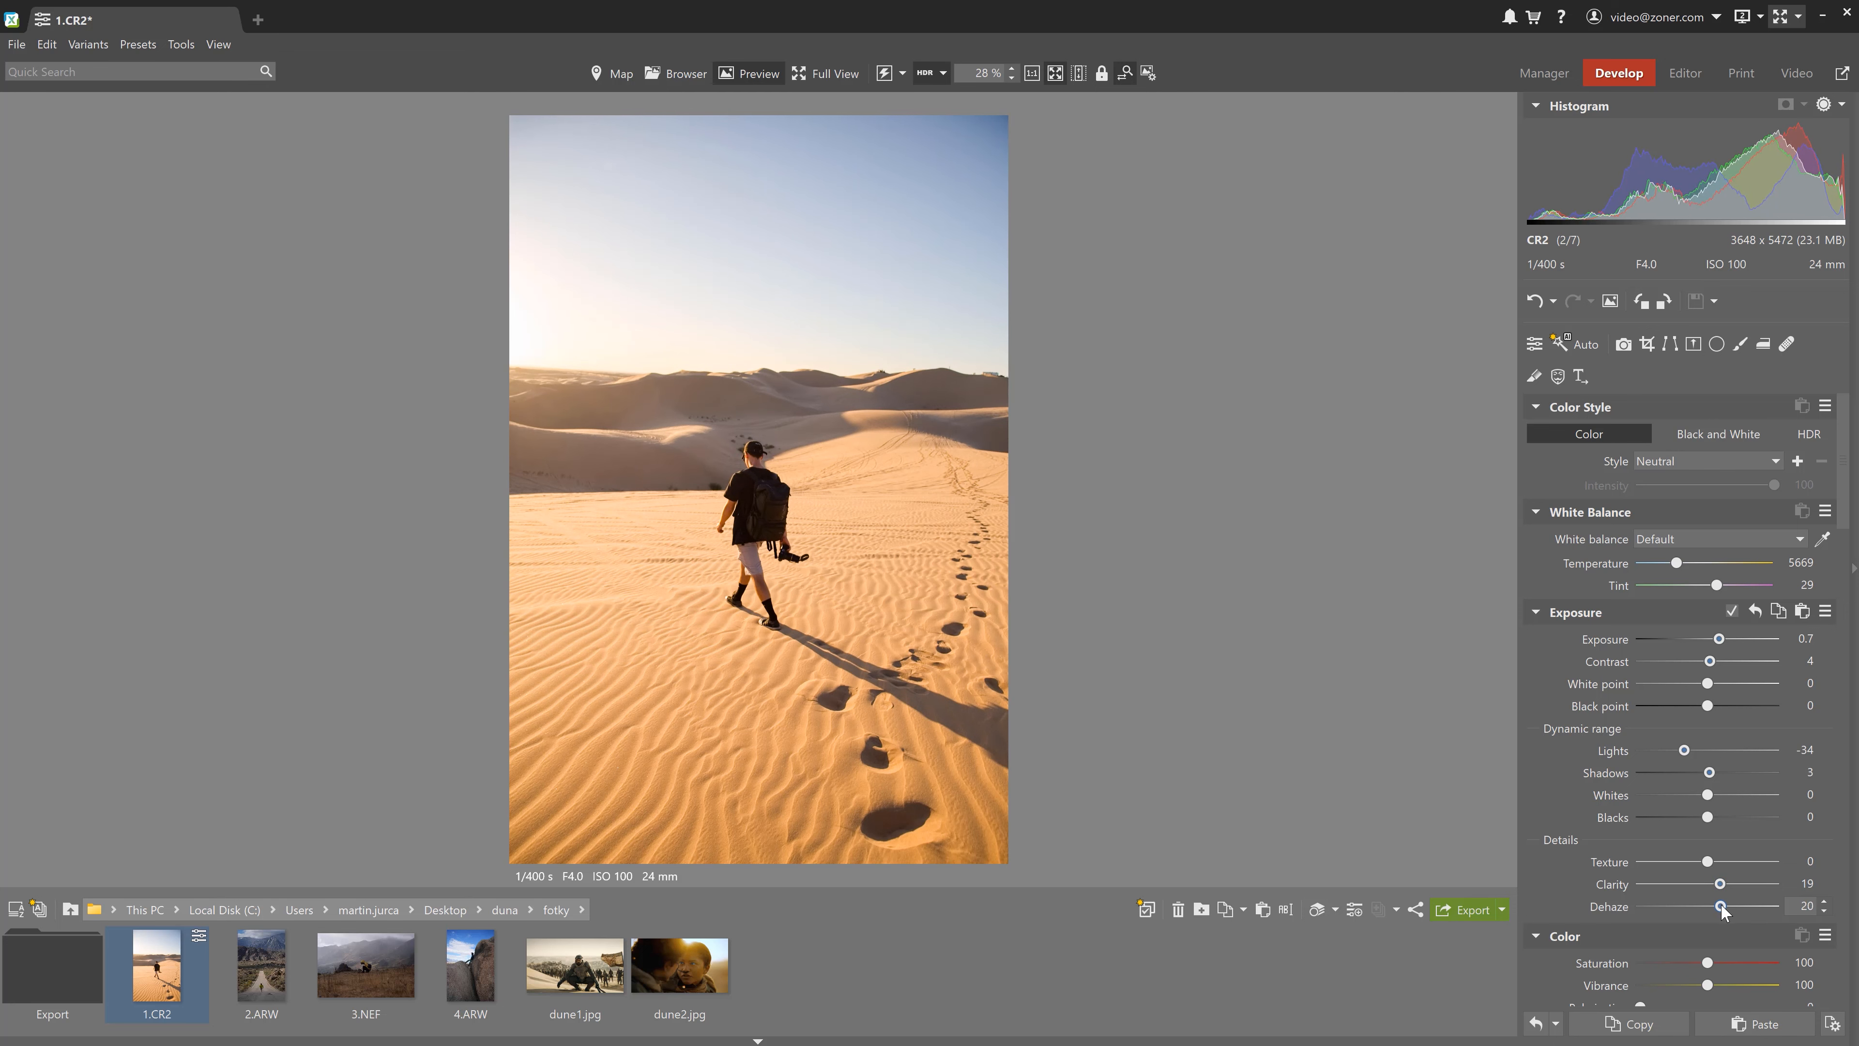
pyautogui.keyDown('ctrl'); pyautogui.click(555, 961); pyautogui.keyUp('ctrl')
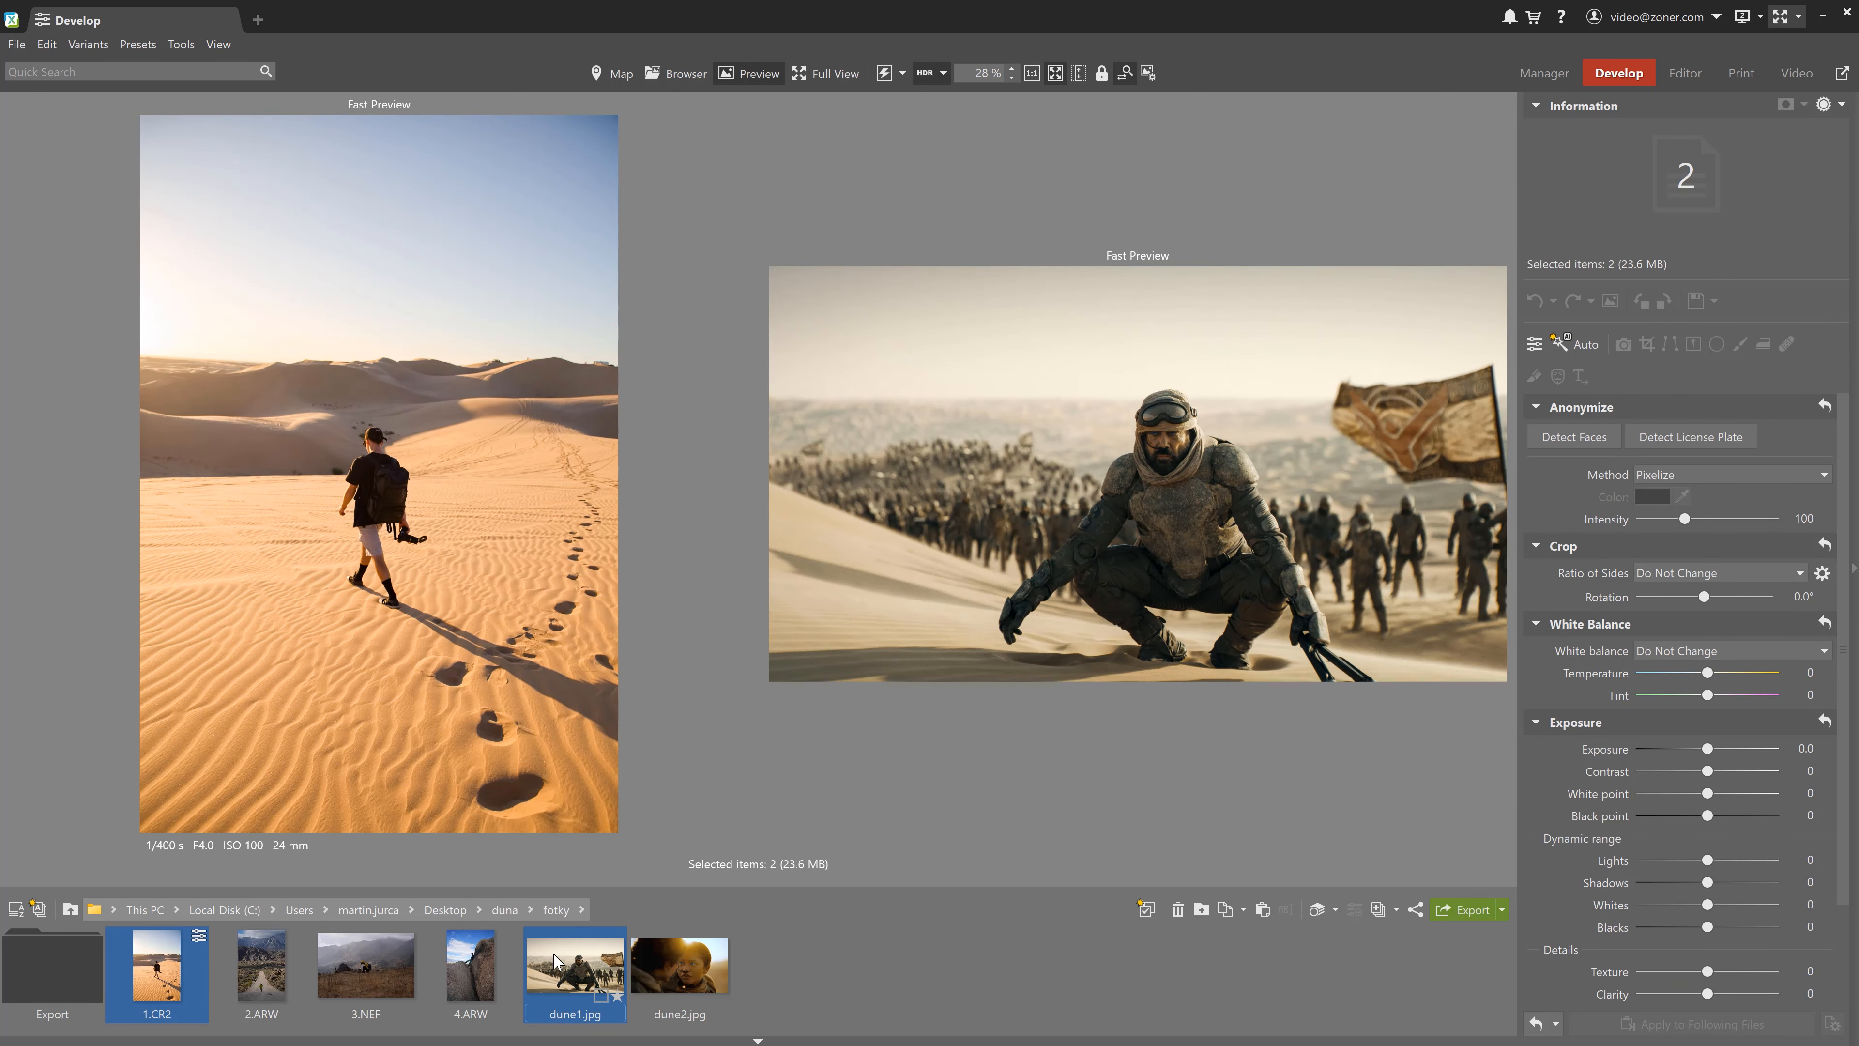
pyautogui.keyDown('ctrl'); pyautogui.click(555, 961); pyautogui.keyUp('ctrl')
pyautogui.moveTo(1710, 772); pyautogui.dragTo(1722, 776)
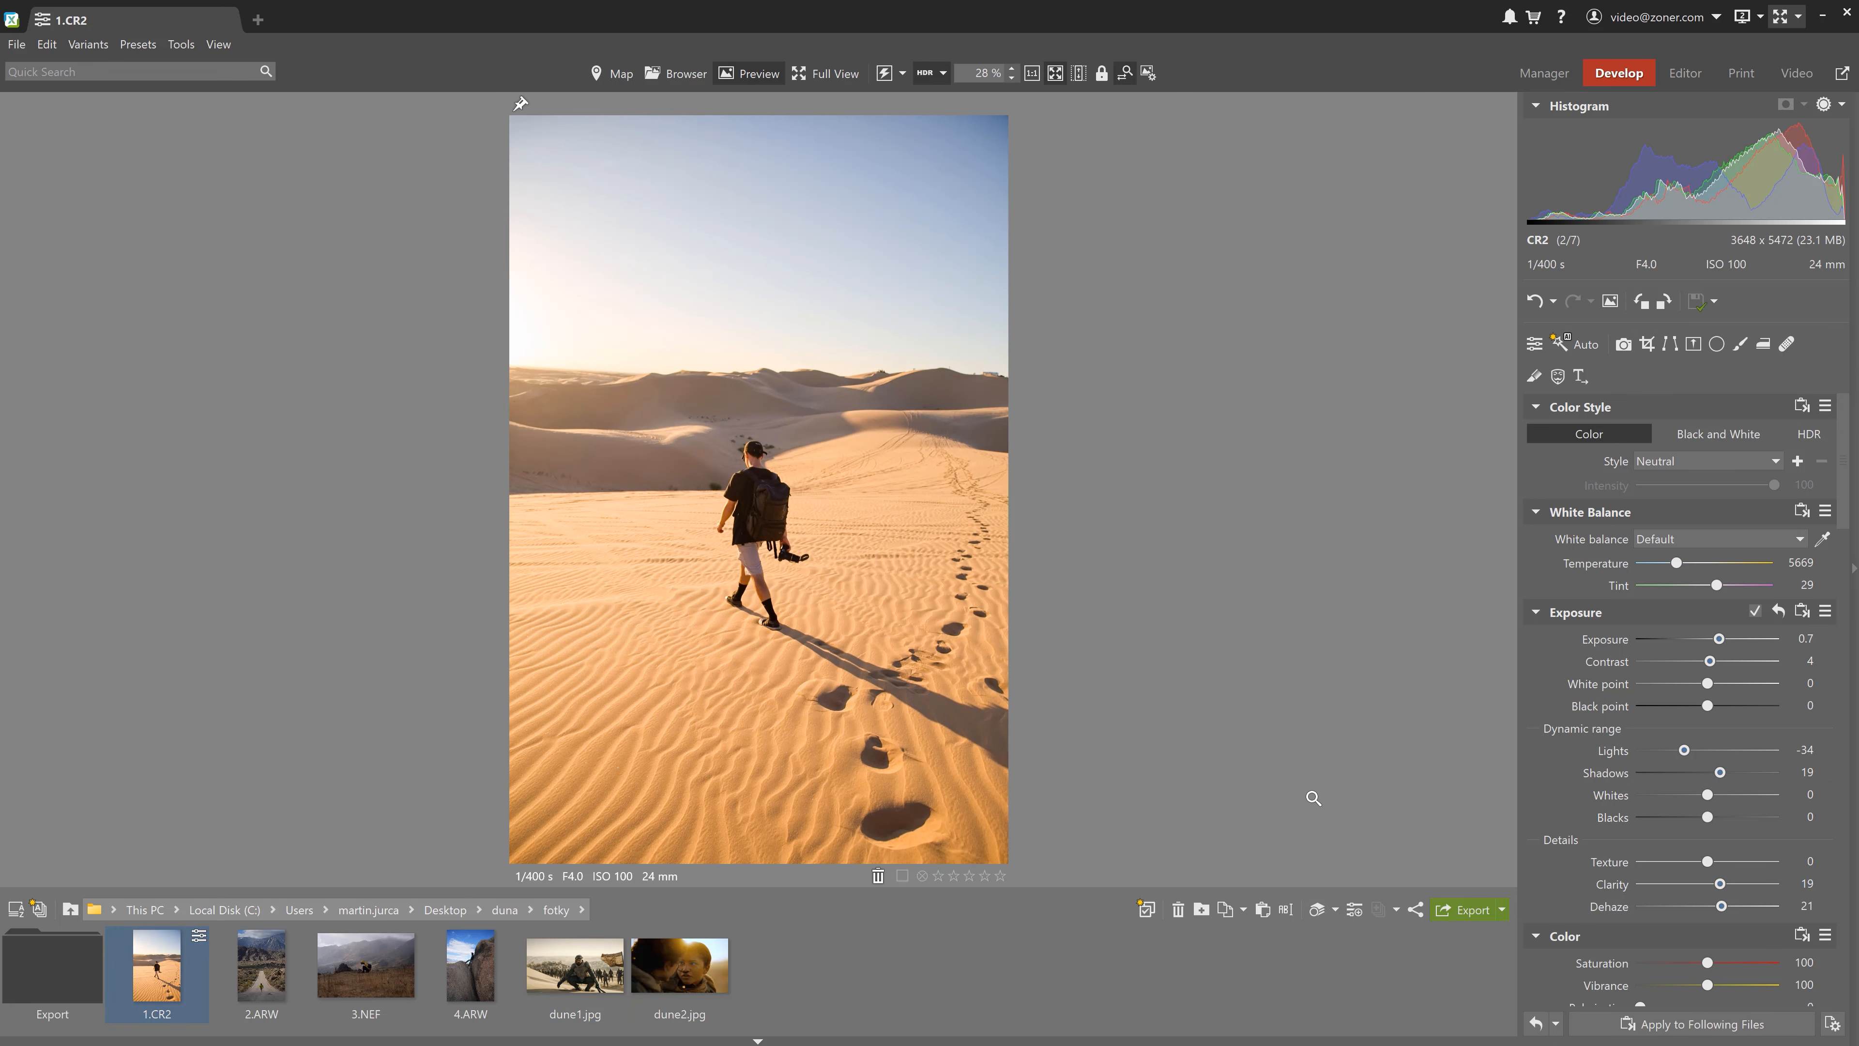
pyautogui.keyDown('ctrl'); pyautogui.click(561, 972); pyautogui.keyUp('ctrl')
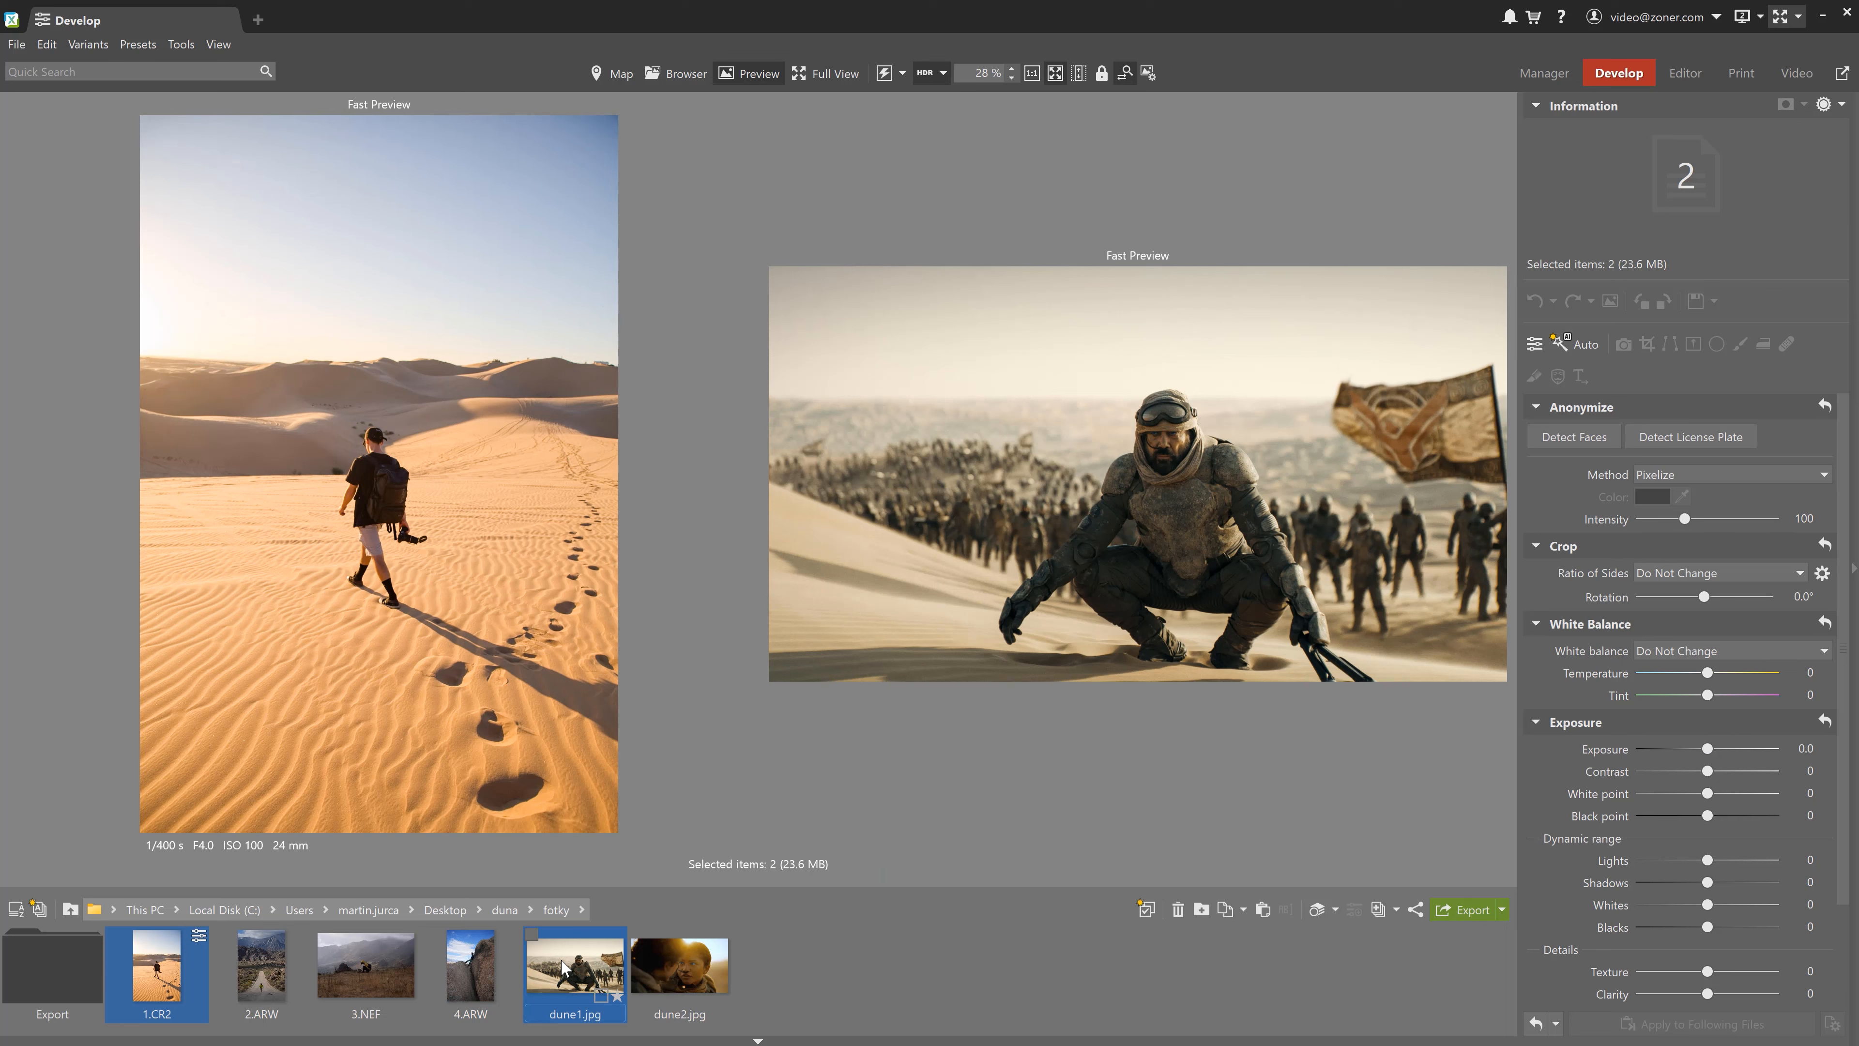
pyautogui.keyDown('ctrl'); pyautogui.click(560, 967); pyautogui.keyUp('ctrl')
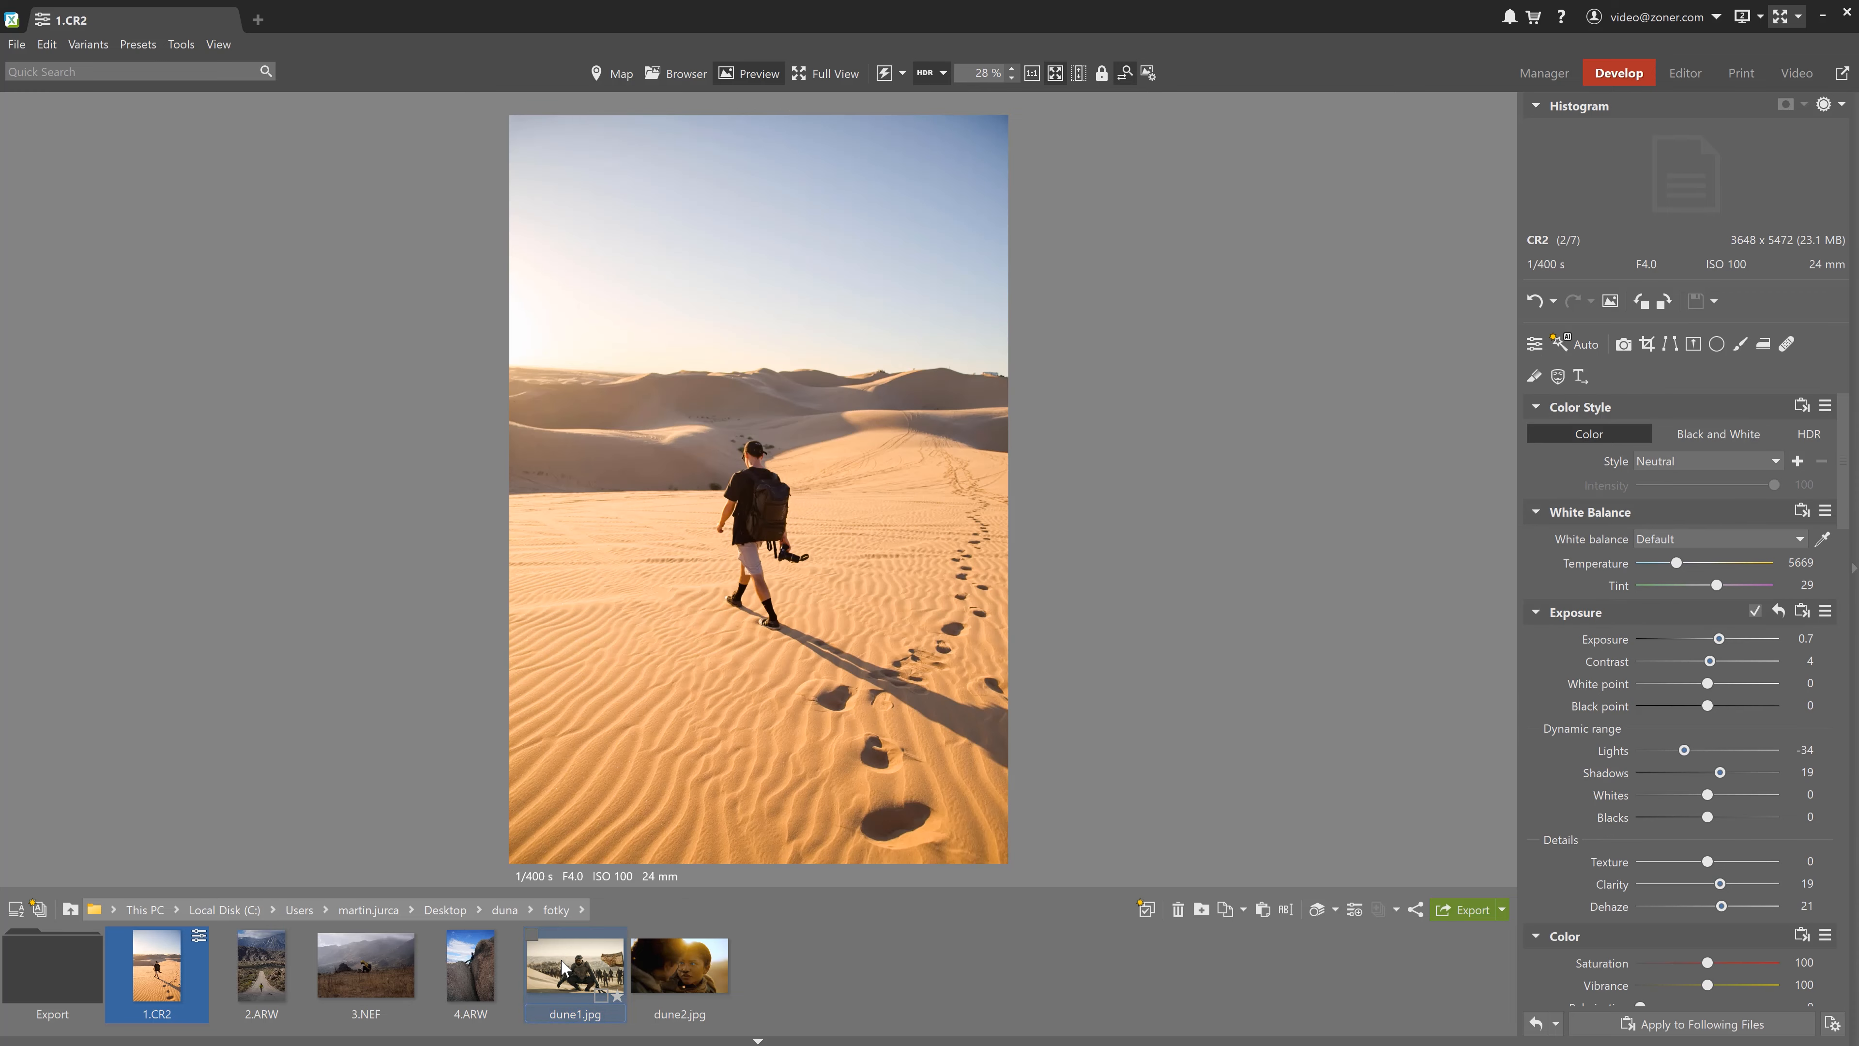
# Reduce the photo's Saturation to 61 and compare it side by side with dune1.jpg.
pyautogui.moveTo(1714, 967); pyautogui.dragTo(1682, 966)
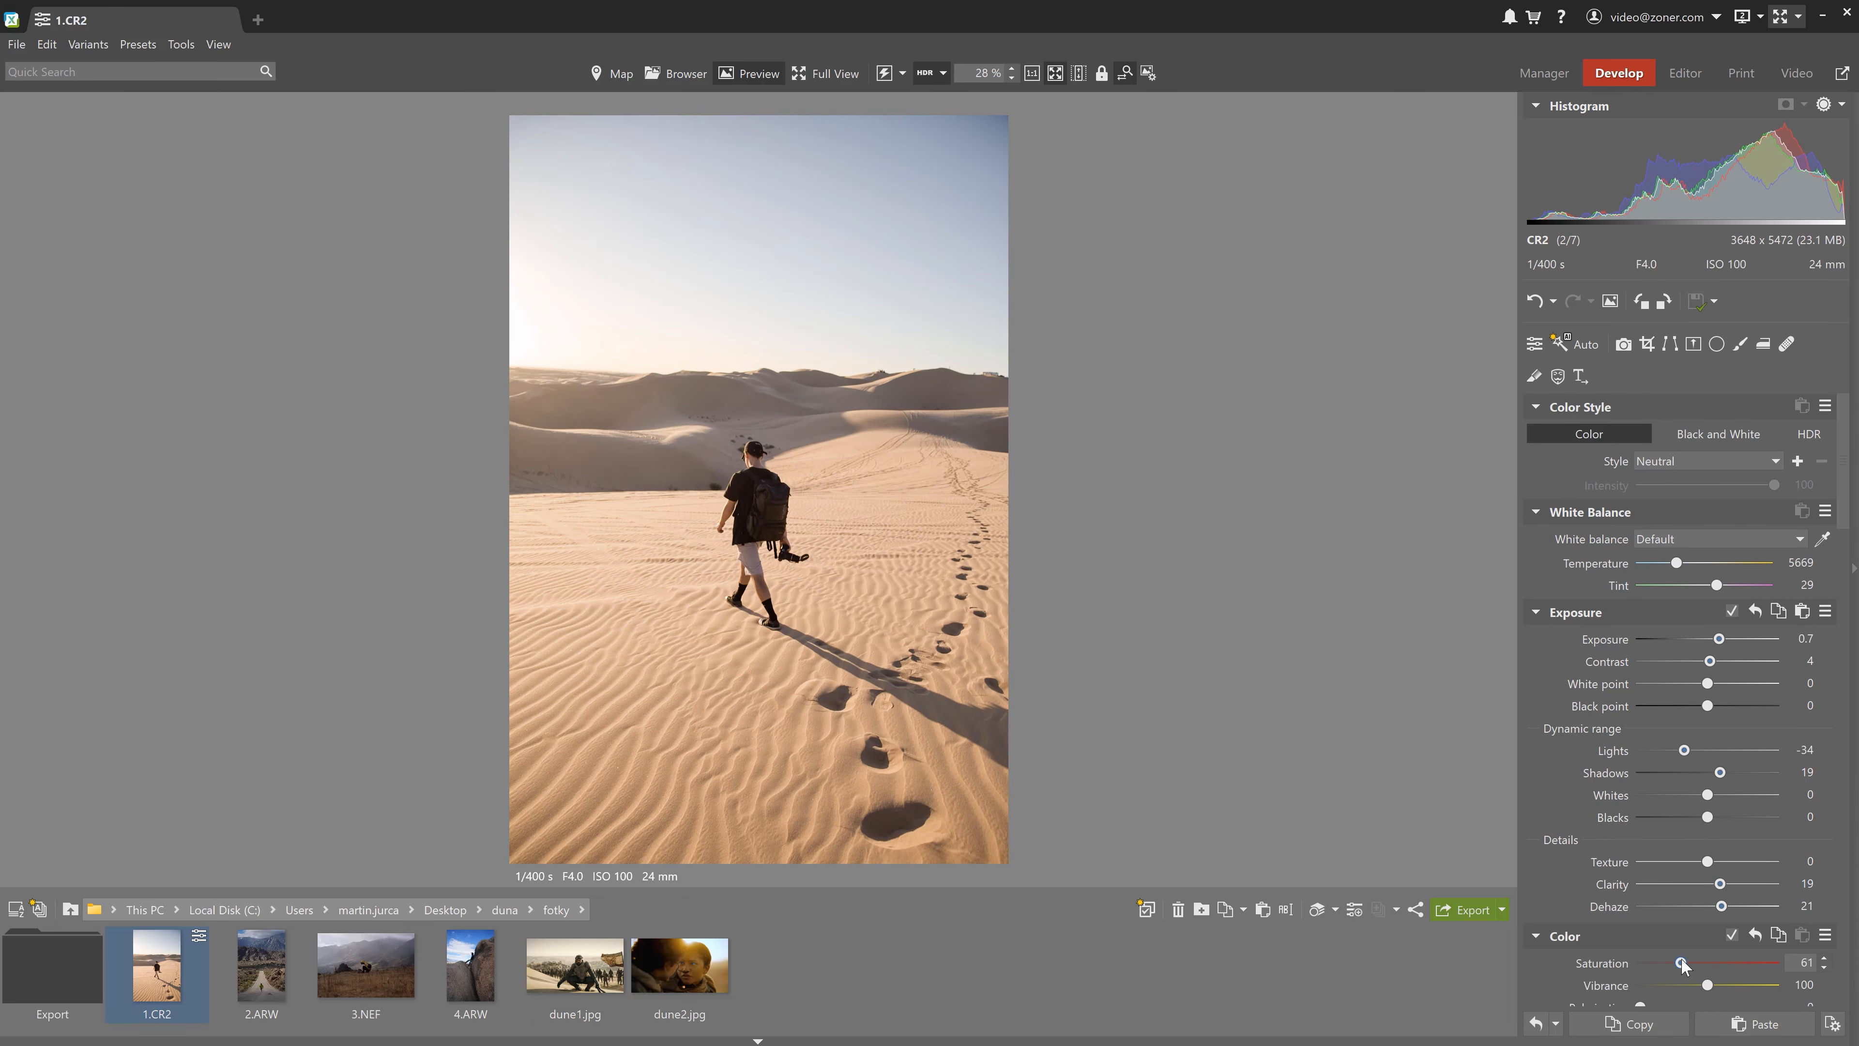
pyautogui.keyDown('ctrl'); pyautogui.click(571, 965); pyautogui.keyUp('ctrl')
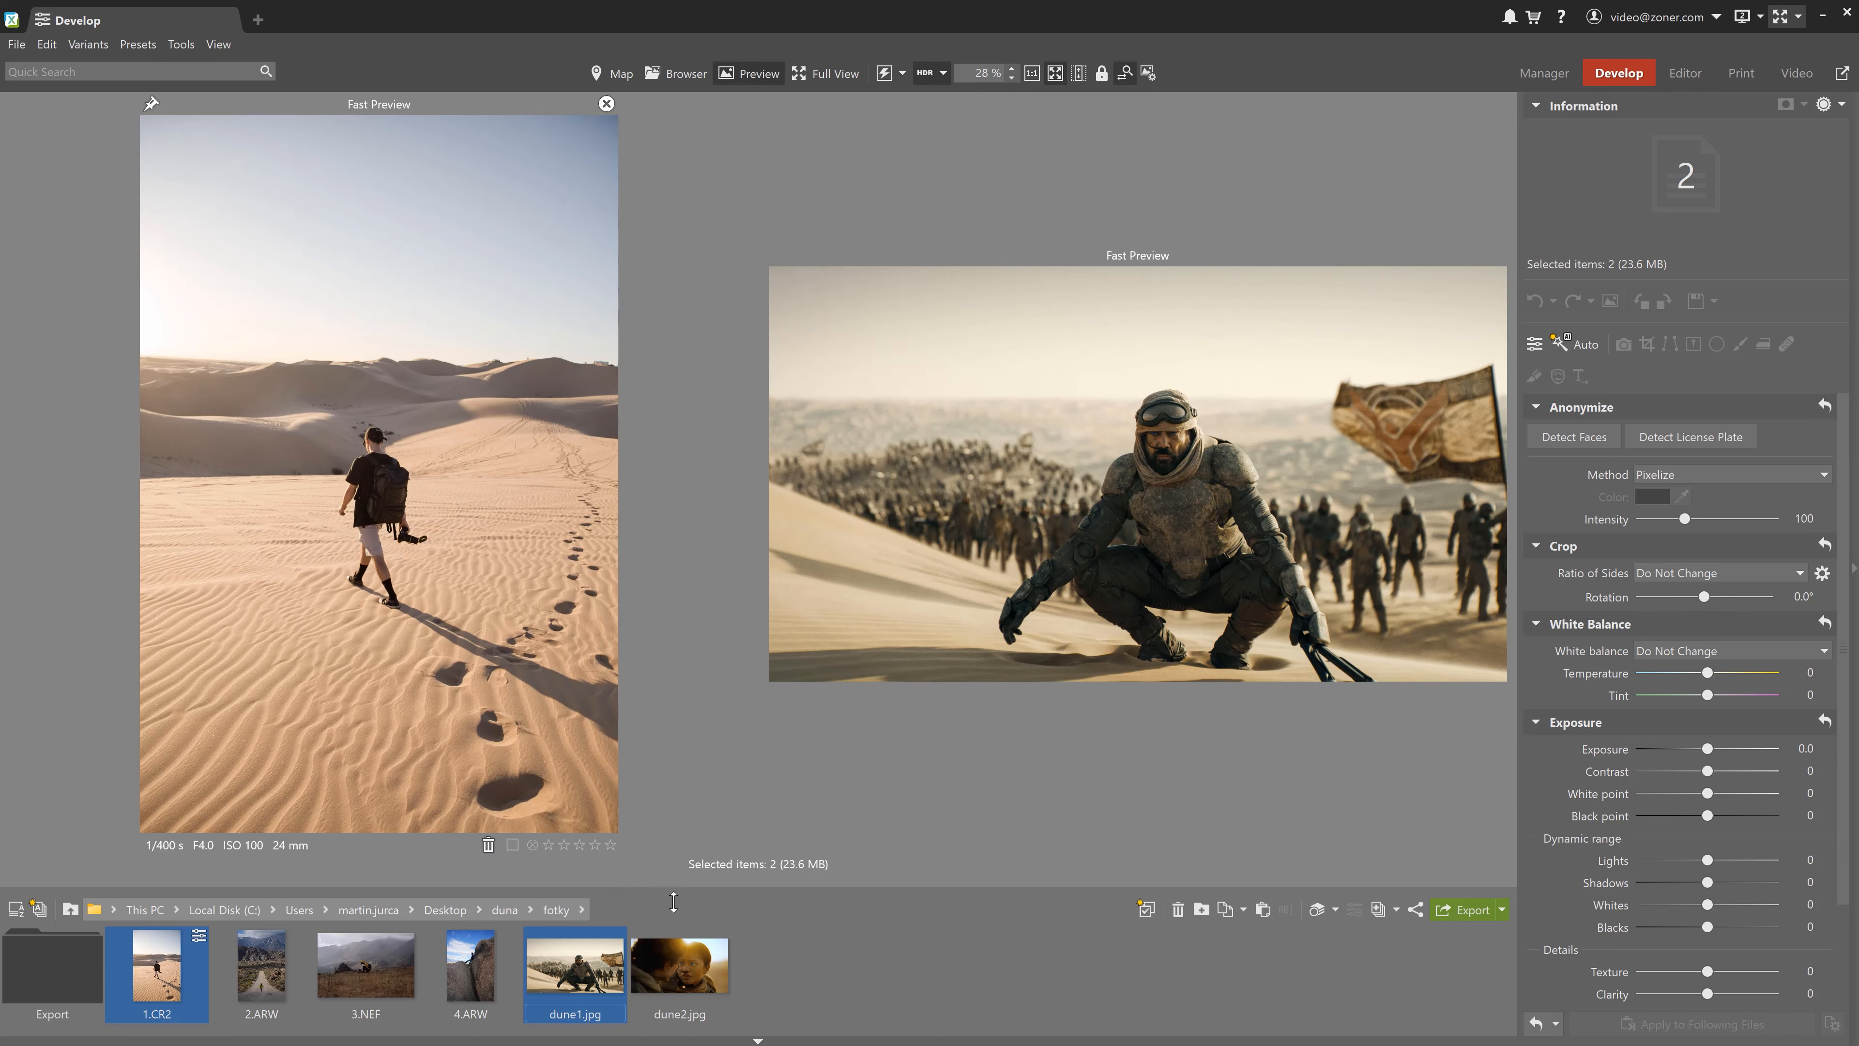
pyautogui.keyDown('ctrl'); pyautogui.click(615, 967); pyautogui.keyUp('ctrl')
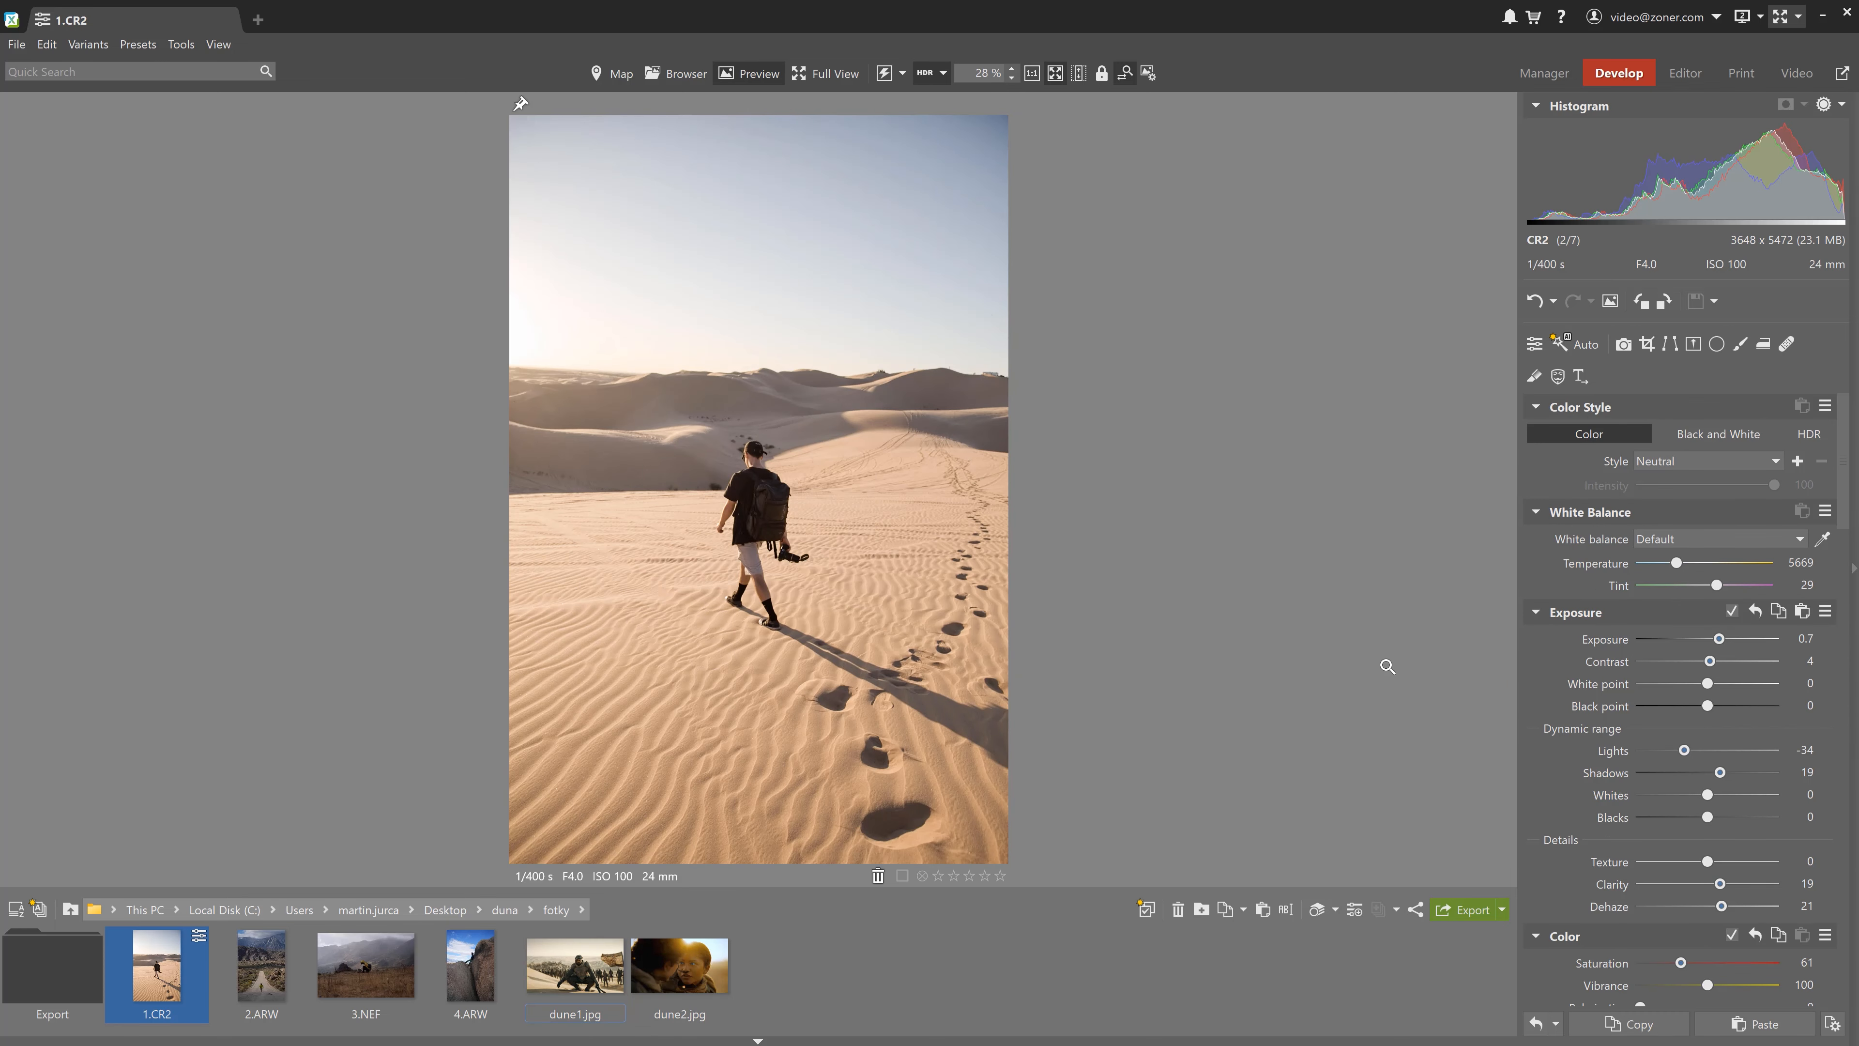
# Set the white balance Temperature to 6500 and Tint to 1, checking the colors against dune1.jpg.
pyautogui.moveTo(1679, 565); pyautogui.dragTo(1684, 565)
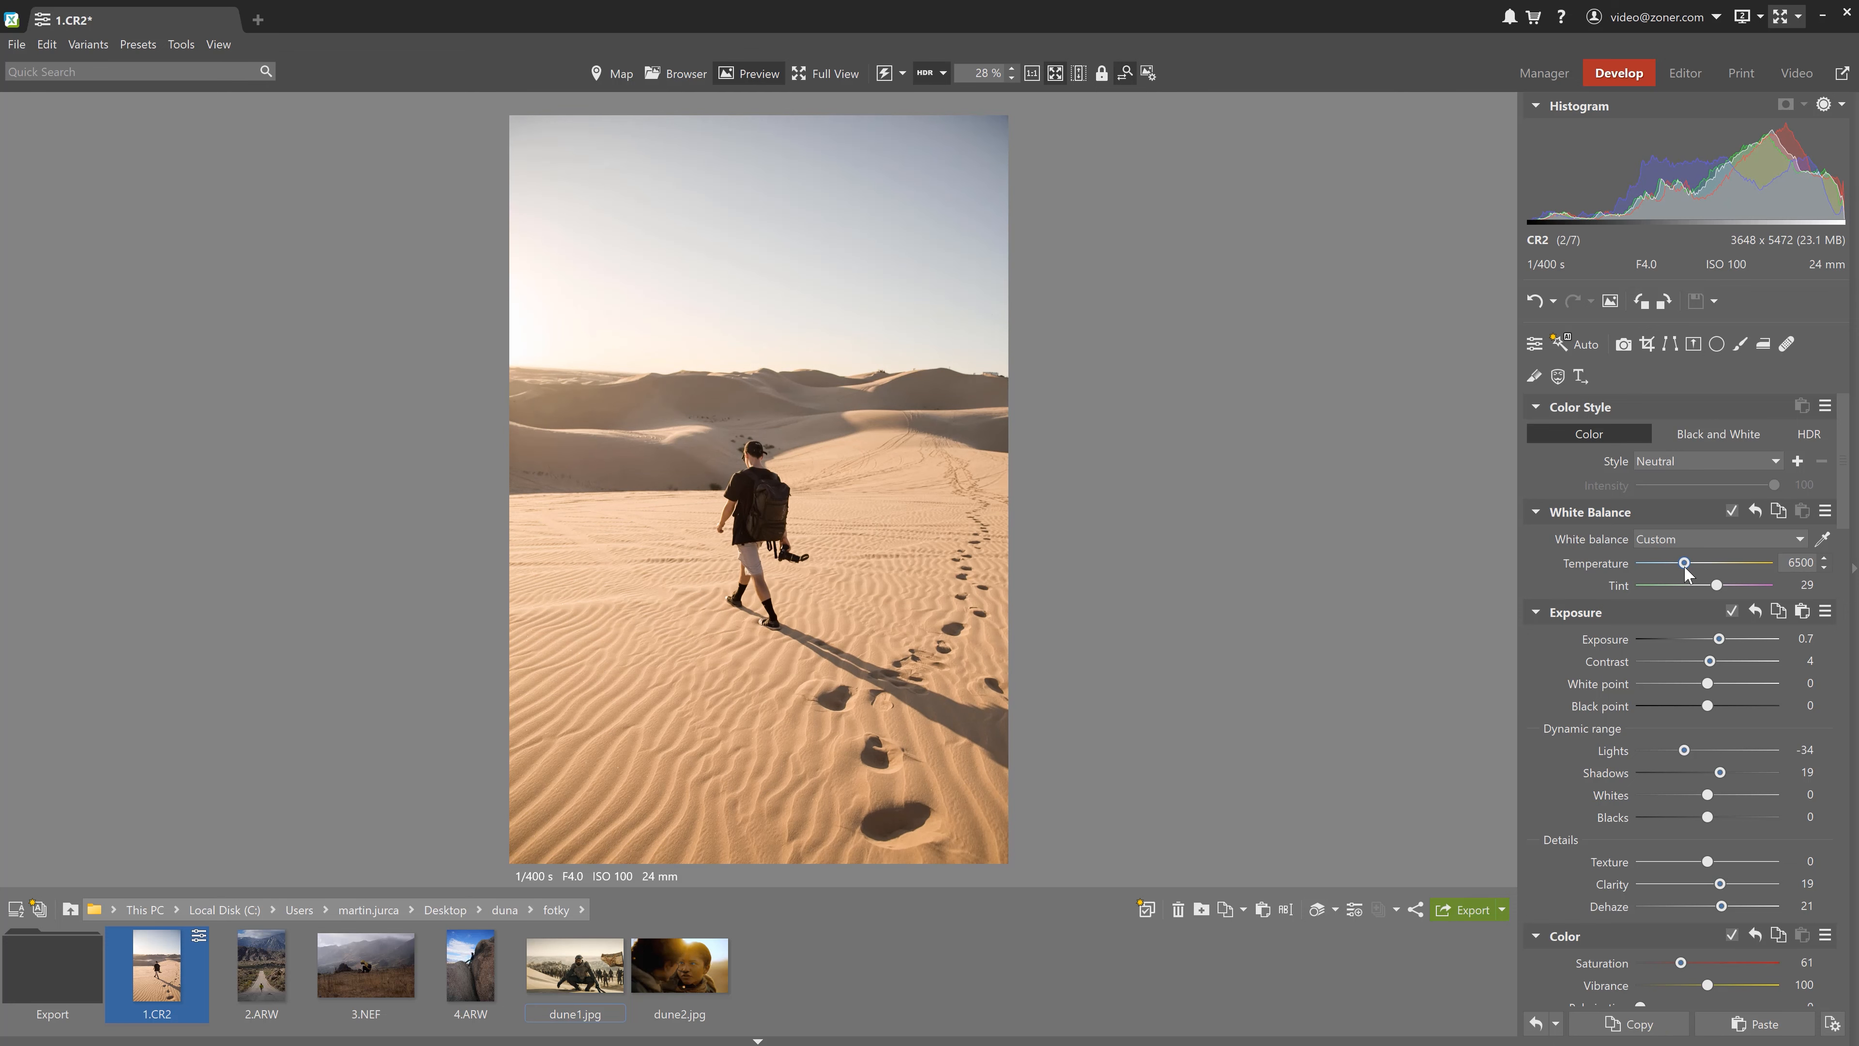
pyautogui.moveTo(1717, 587); pyautogui.dragTo(1710, 587)
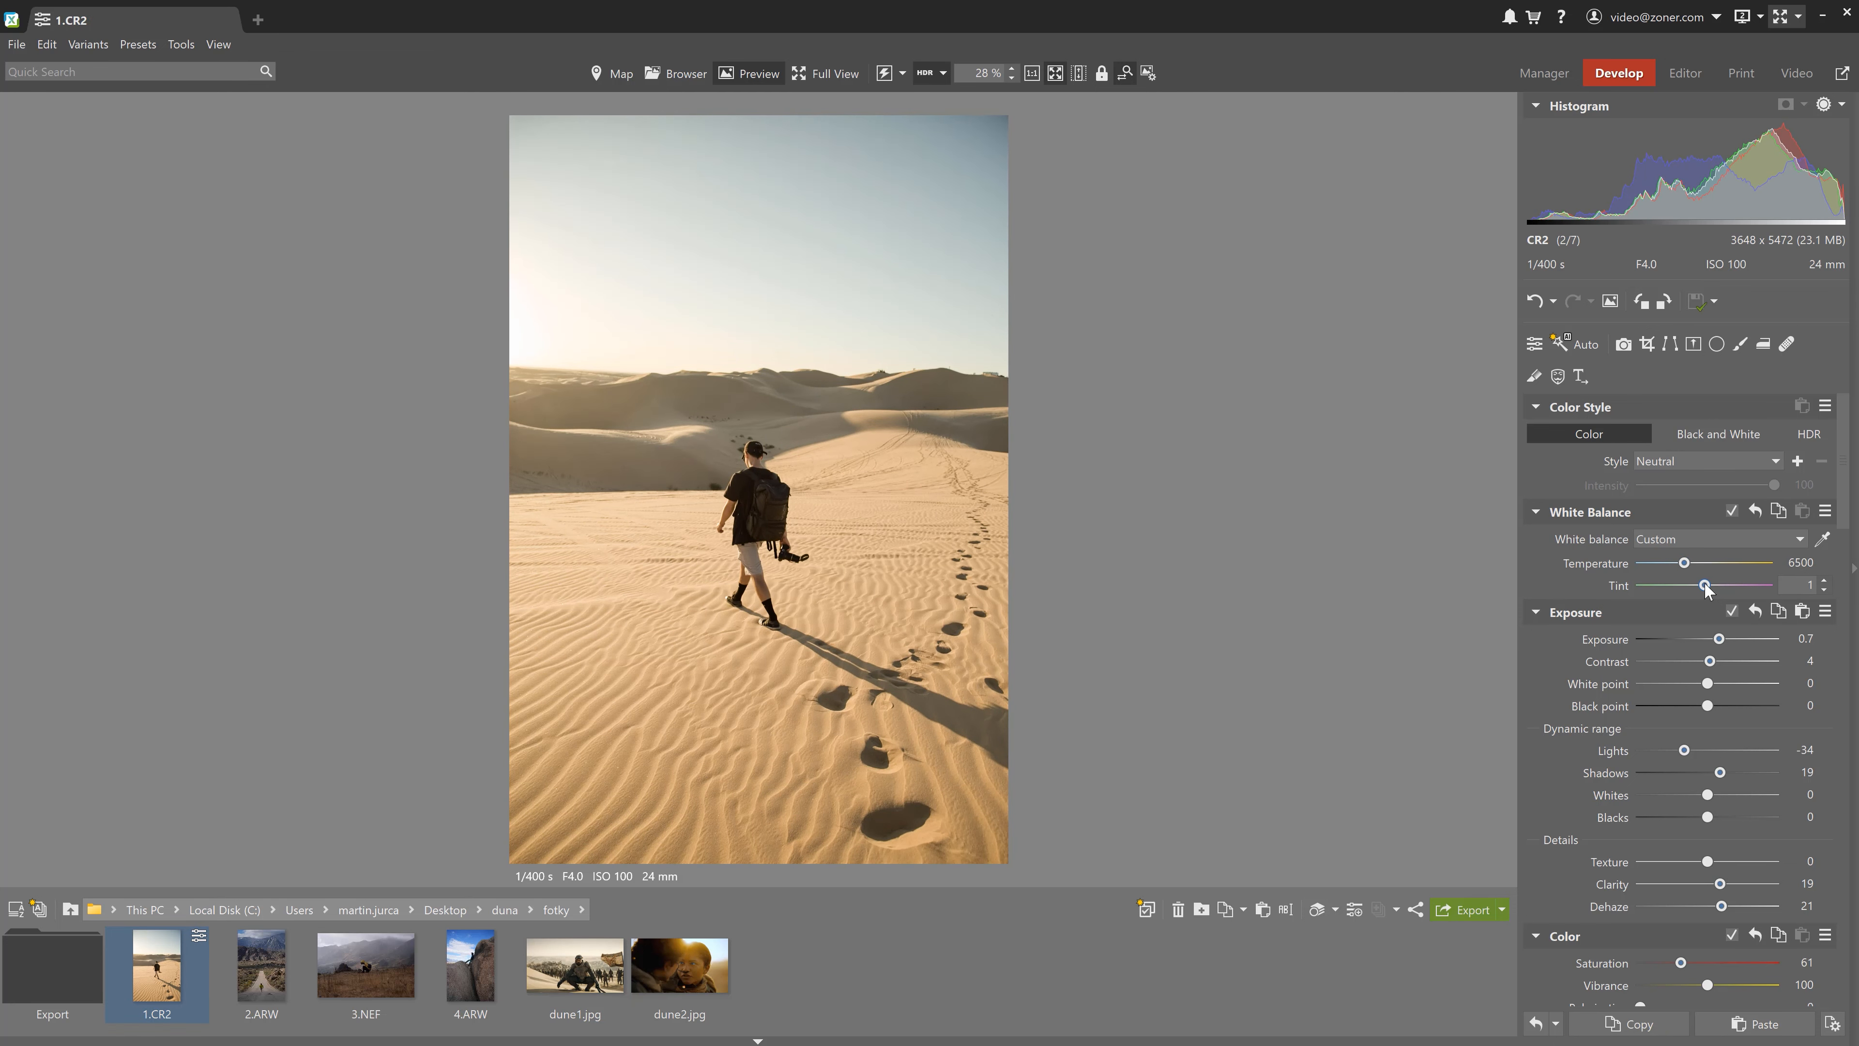
pyautogui.keyDown('ctrl'); pyautogui.click(590, 980); pyautogui.keyUp('ctrl')
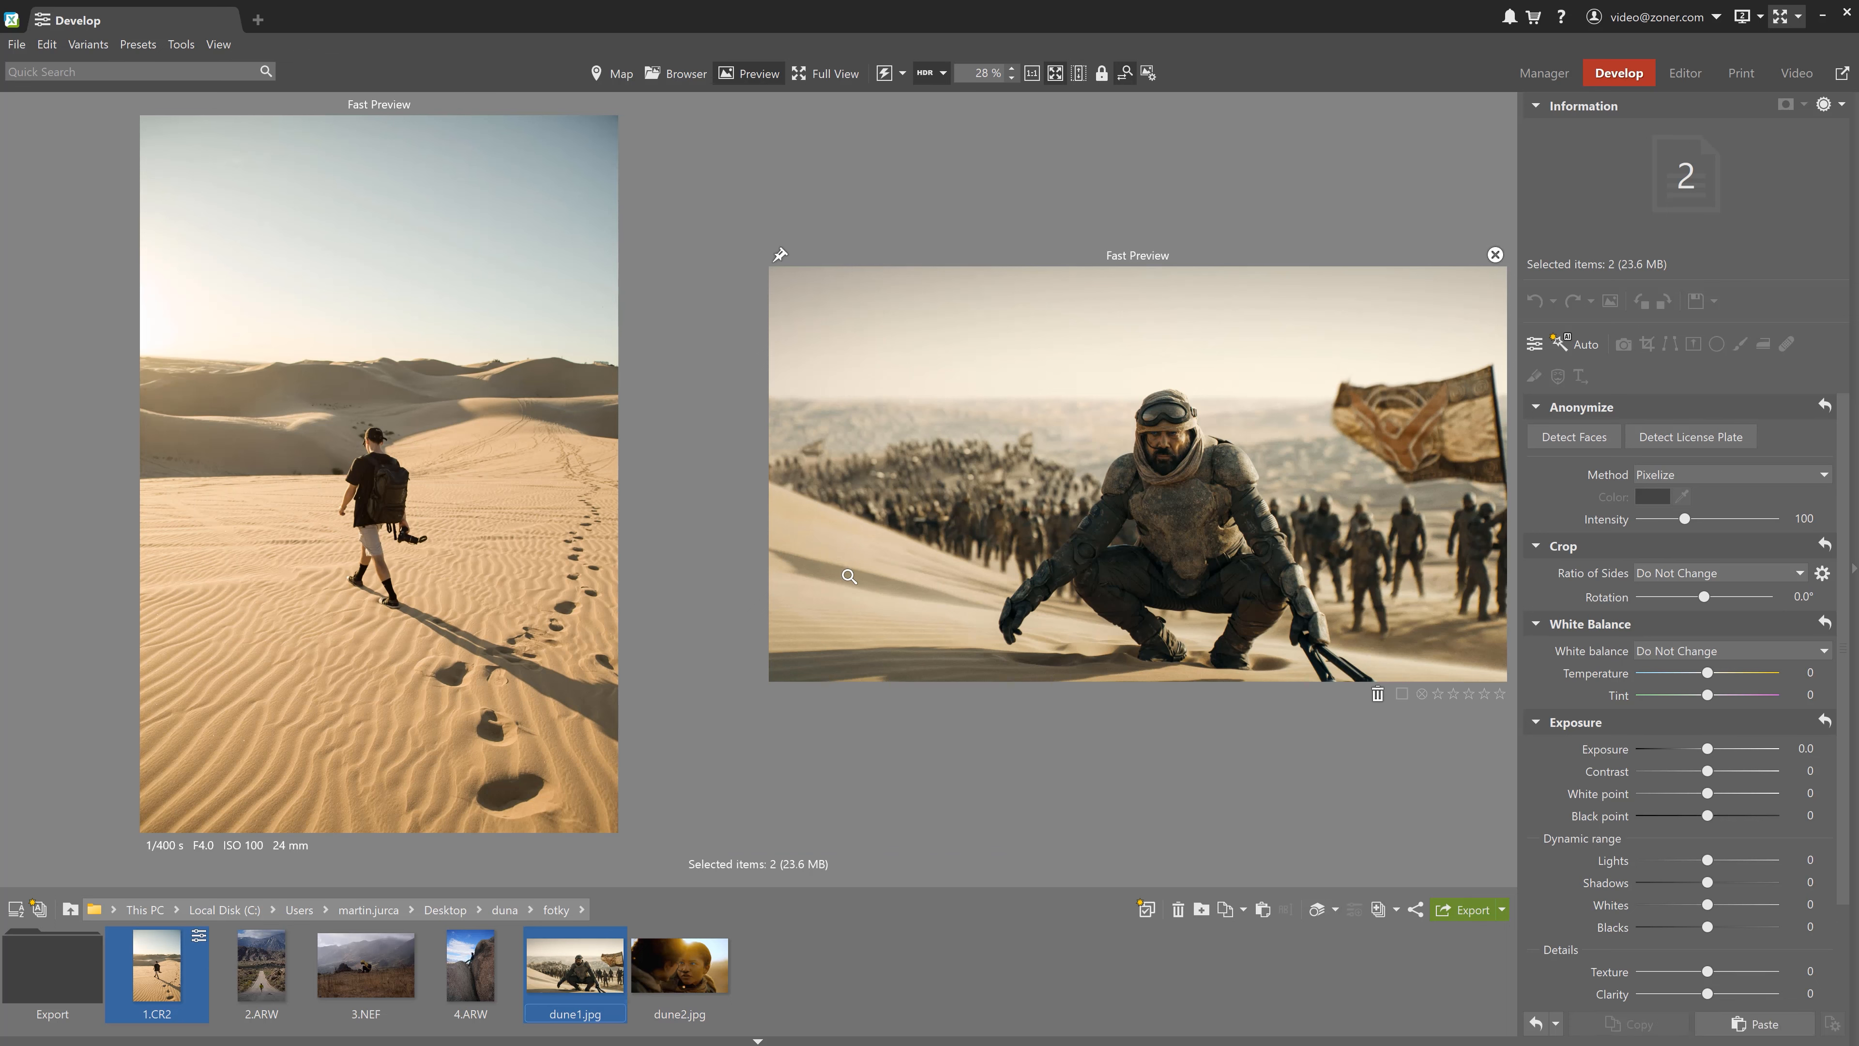
pyautogui.keyDown('ctrl'); pyautogui.click(592, 984); pyautogui.keyUp('ctrl')
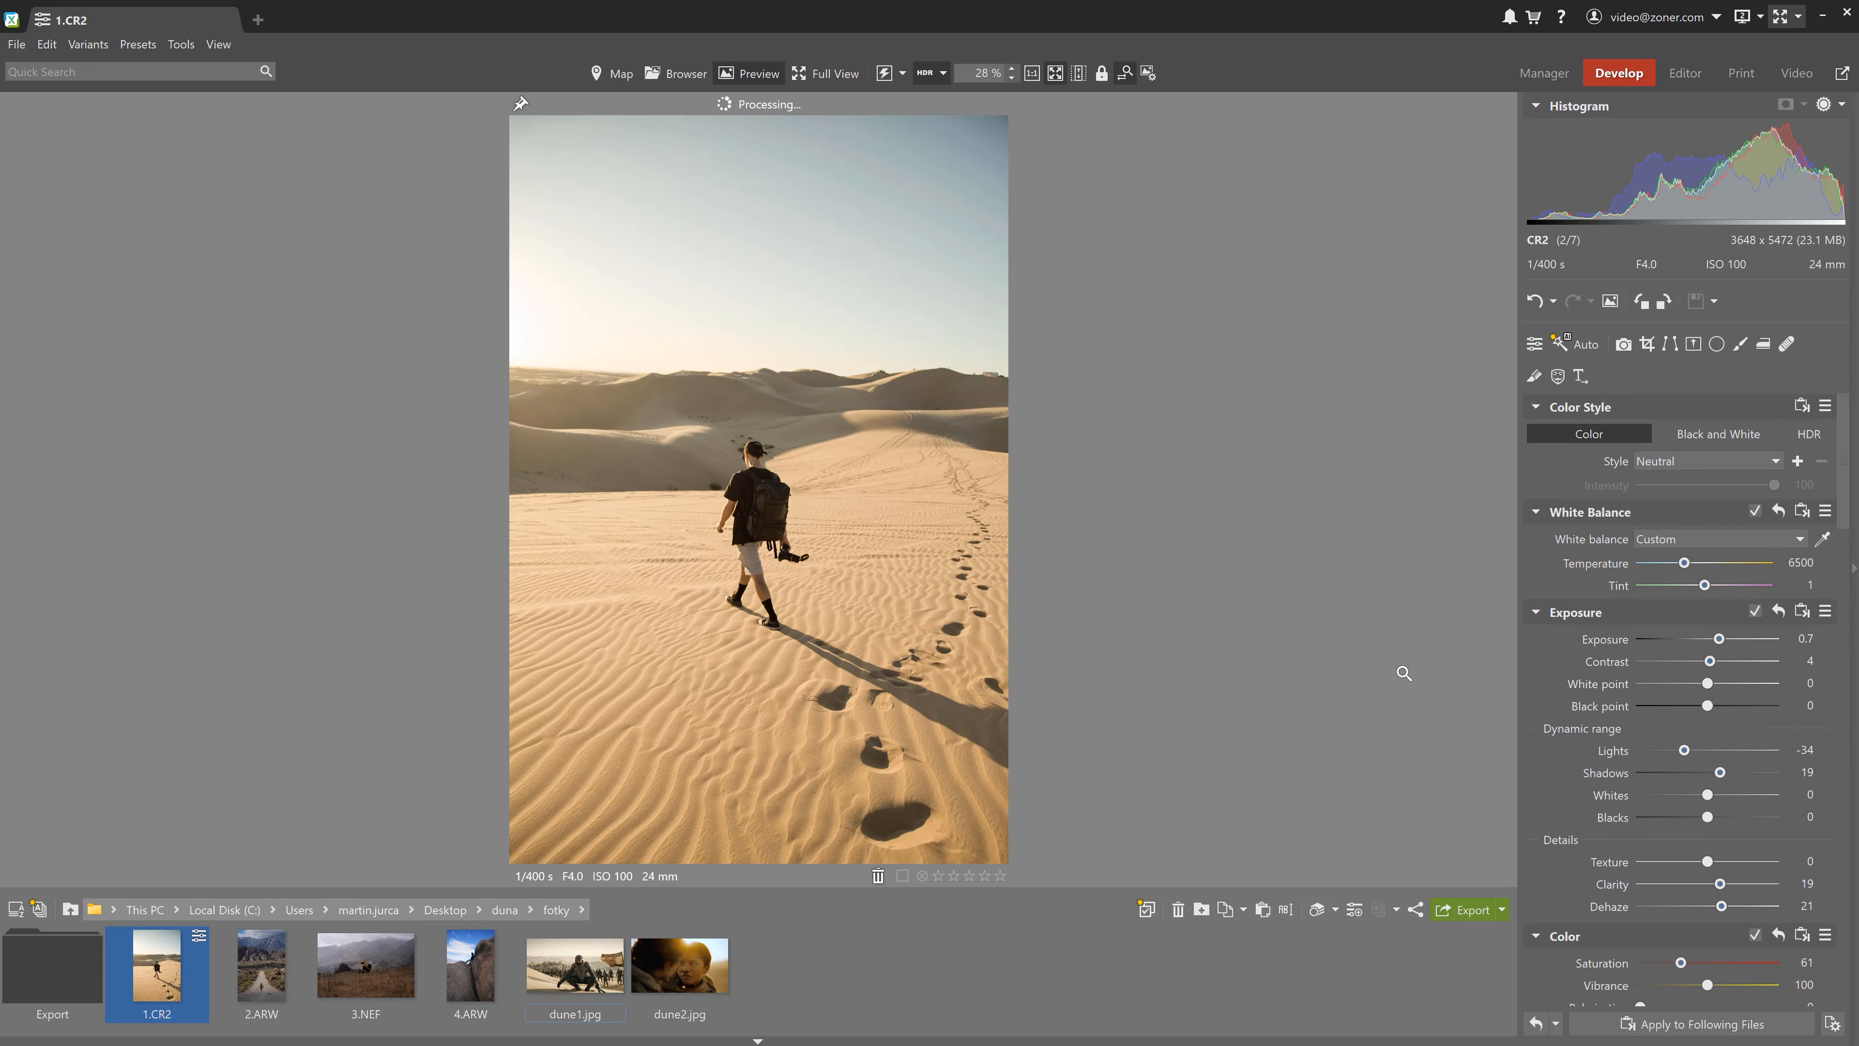
# Widen the yellow range in advanced Color Shift into the orange tones, using the mask preview to cover the sand.
pyautogui.scroll(-10, 1732, 540)
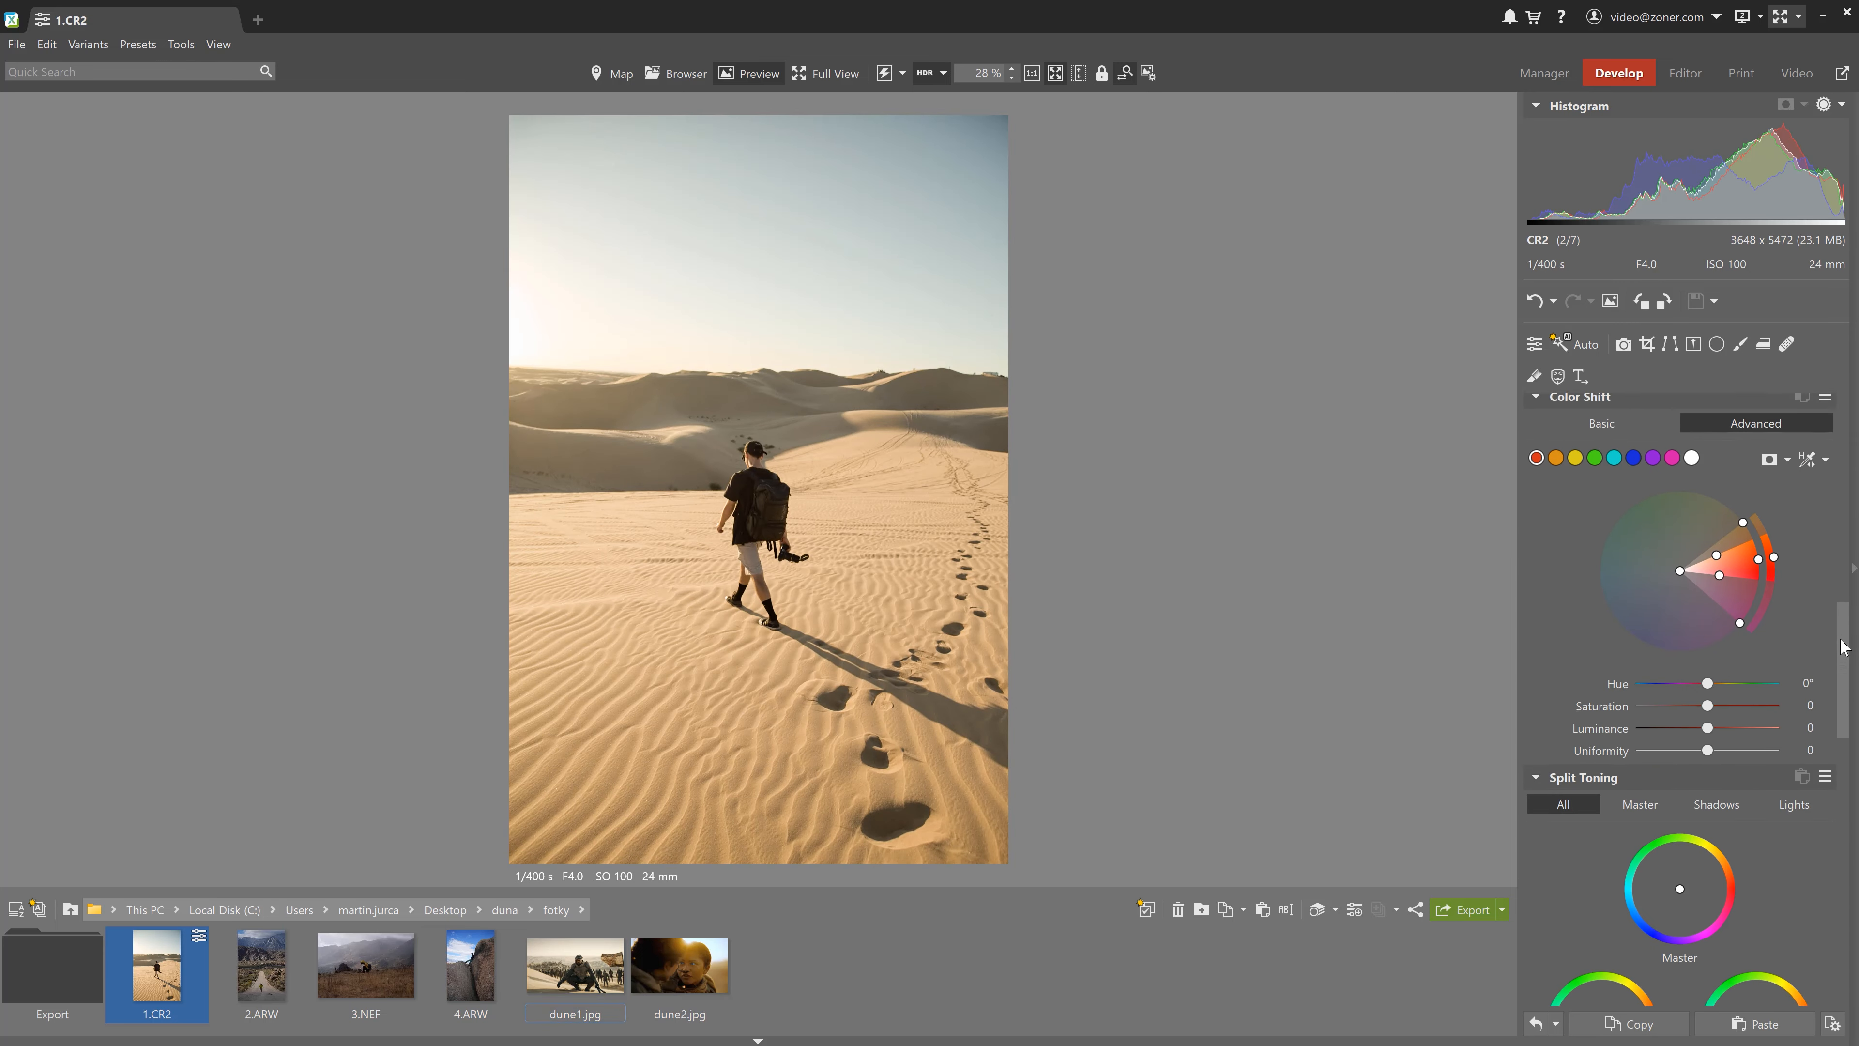
pyautogui.click(1575, 431)
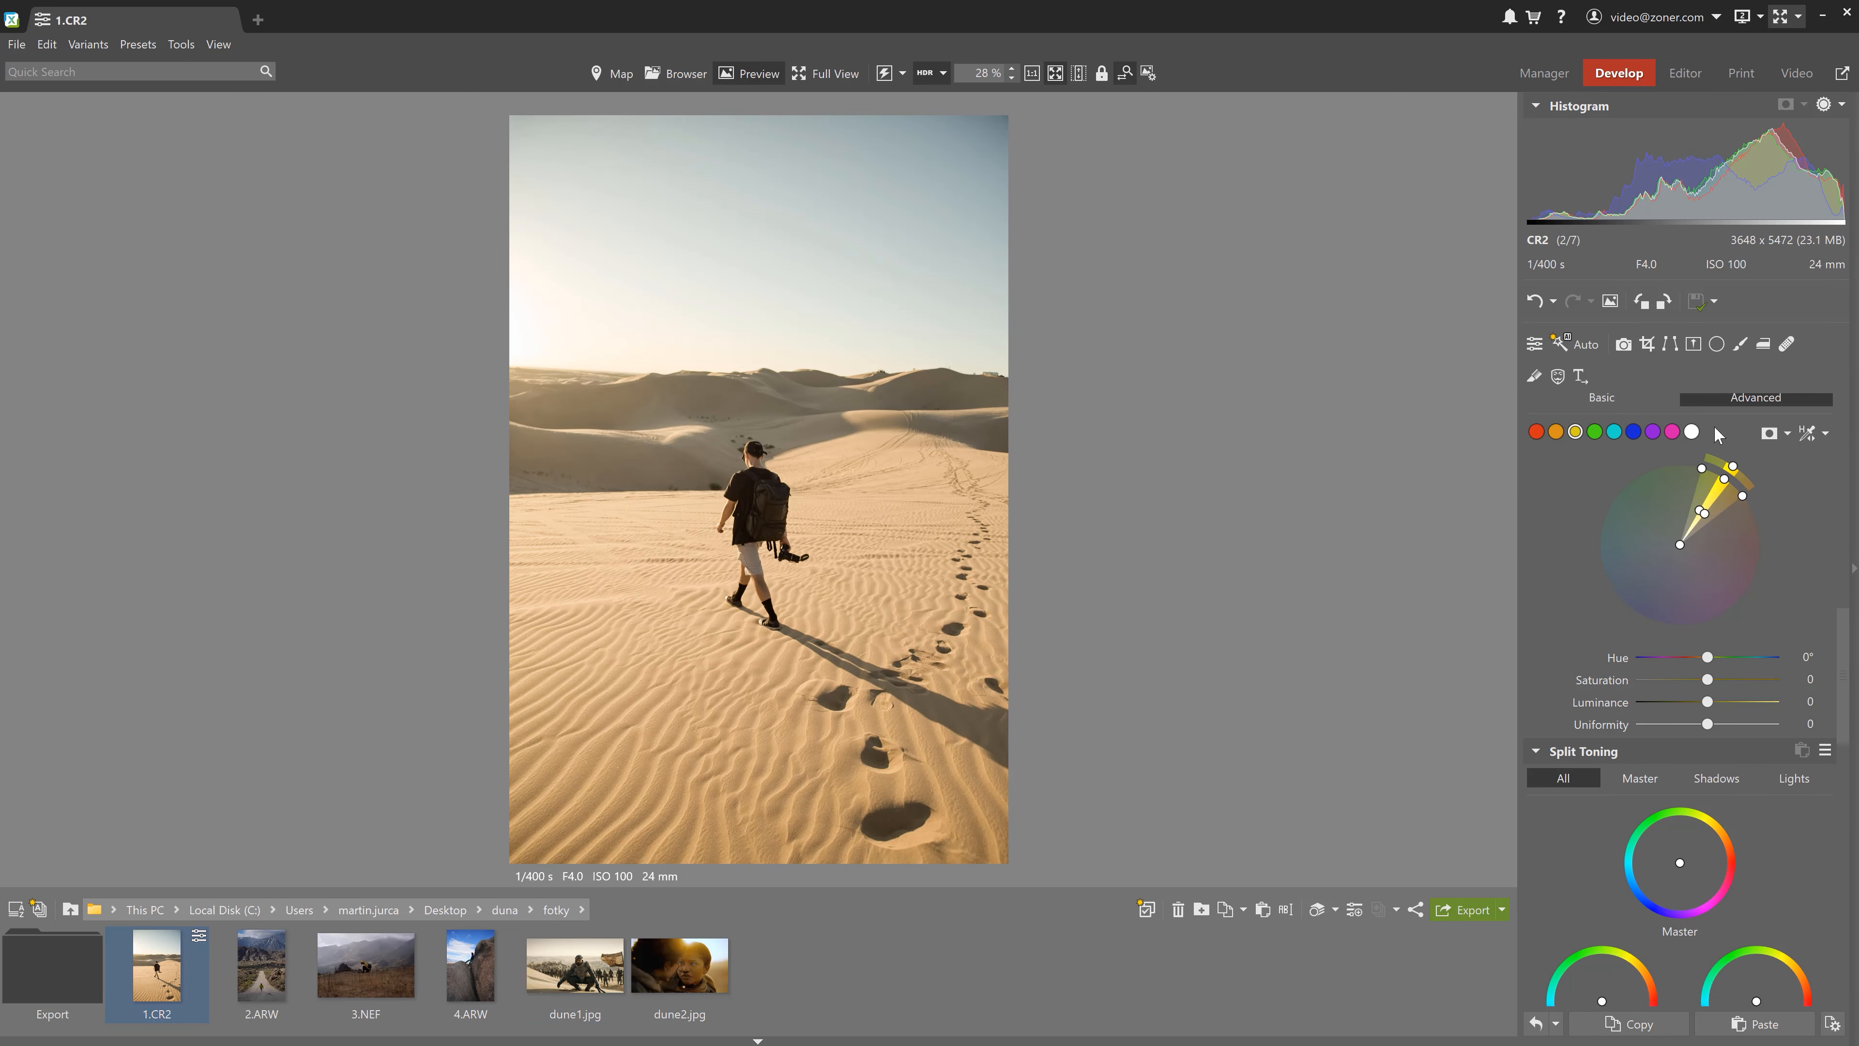
pyautogui.click(1770, 433)
pyautogui.moveTo(1704, 515)
pyautogui.mouseDown()
pyautogui.moveTo(1716, 530)
pyautogui.moveTo(1701, 469)
pyautogui.moveTo(1729, 504)
pyautogui.moveTo(1701, 512)
pyautogui.mouseUp()
pyautogui.click(1770, 434)
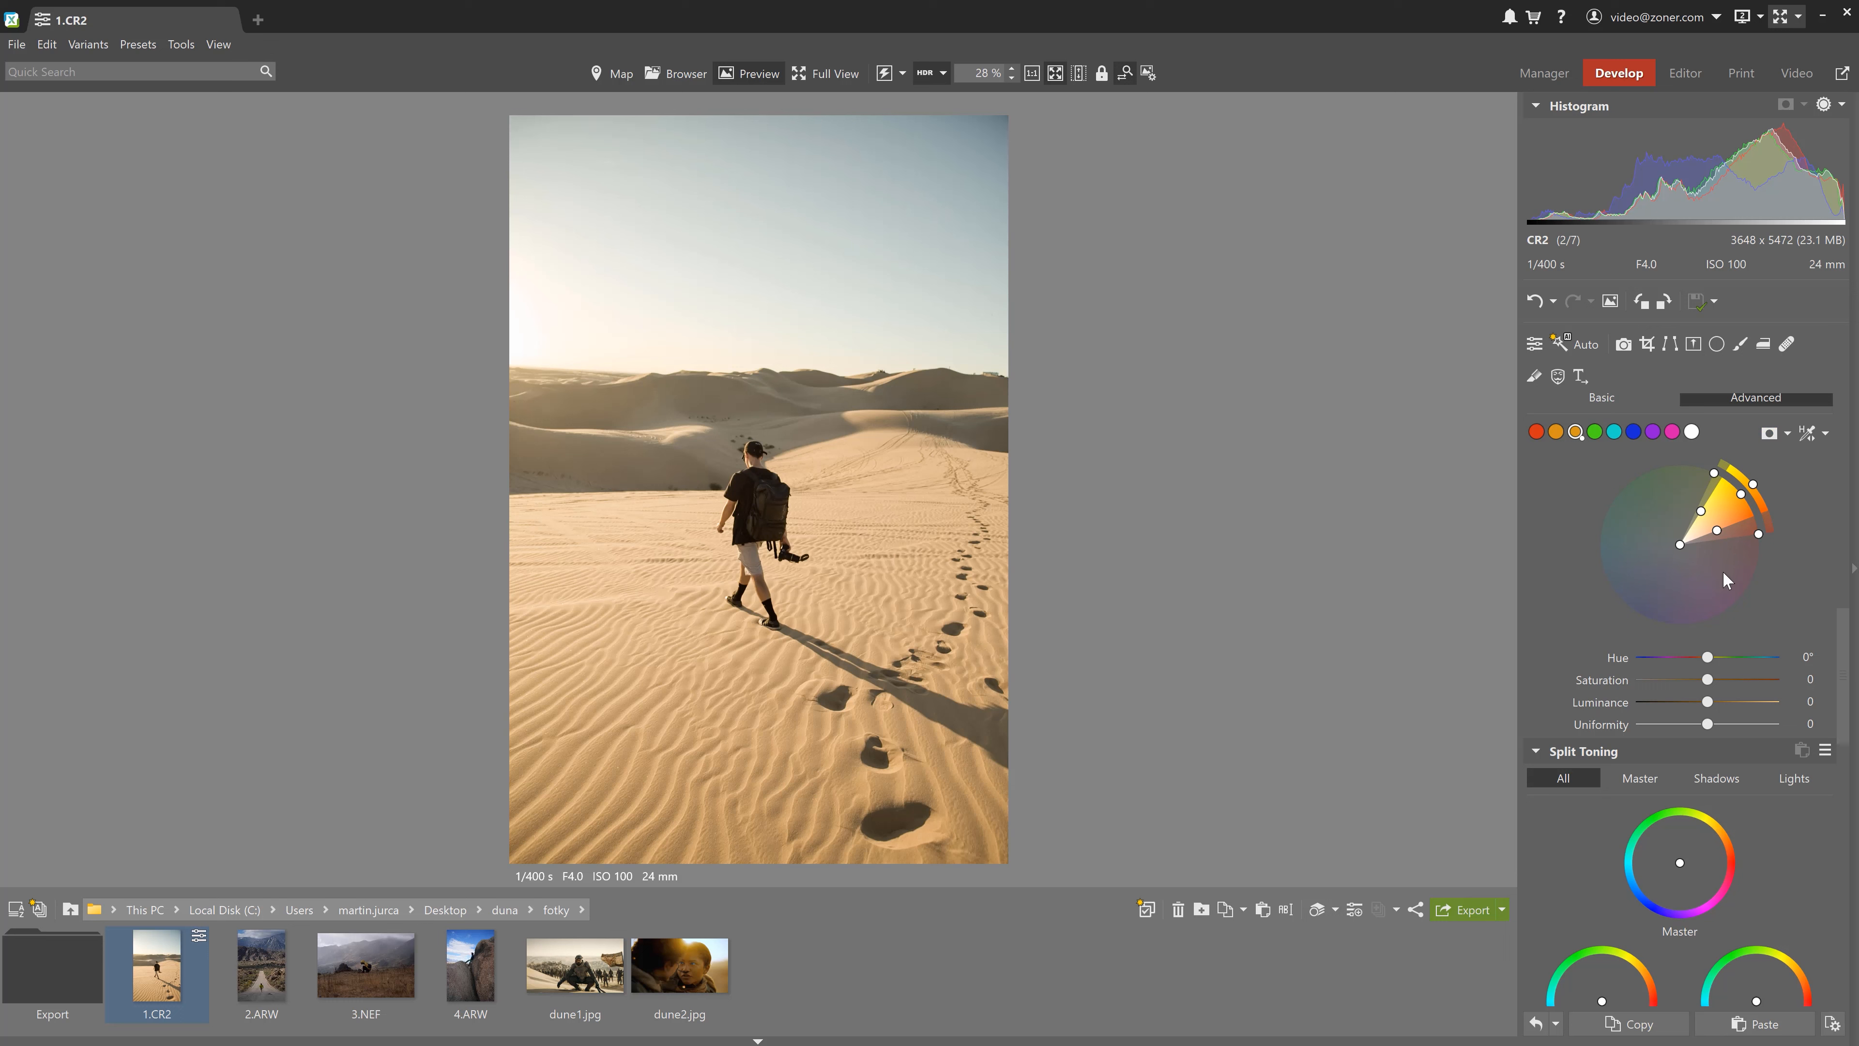
# Set the yellow range's Saturation to -32, Luminance to -7 and Uniformity to 44, and compare the photo with dune1.jpg.
pyautogui.moveTo(1698, 681); pyautogui.dragTo(1737, 727)
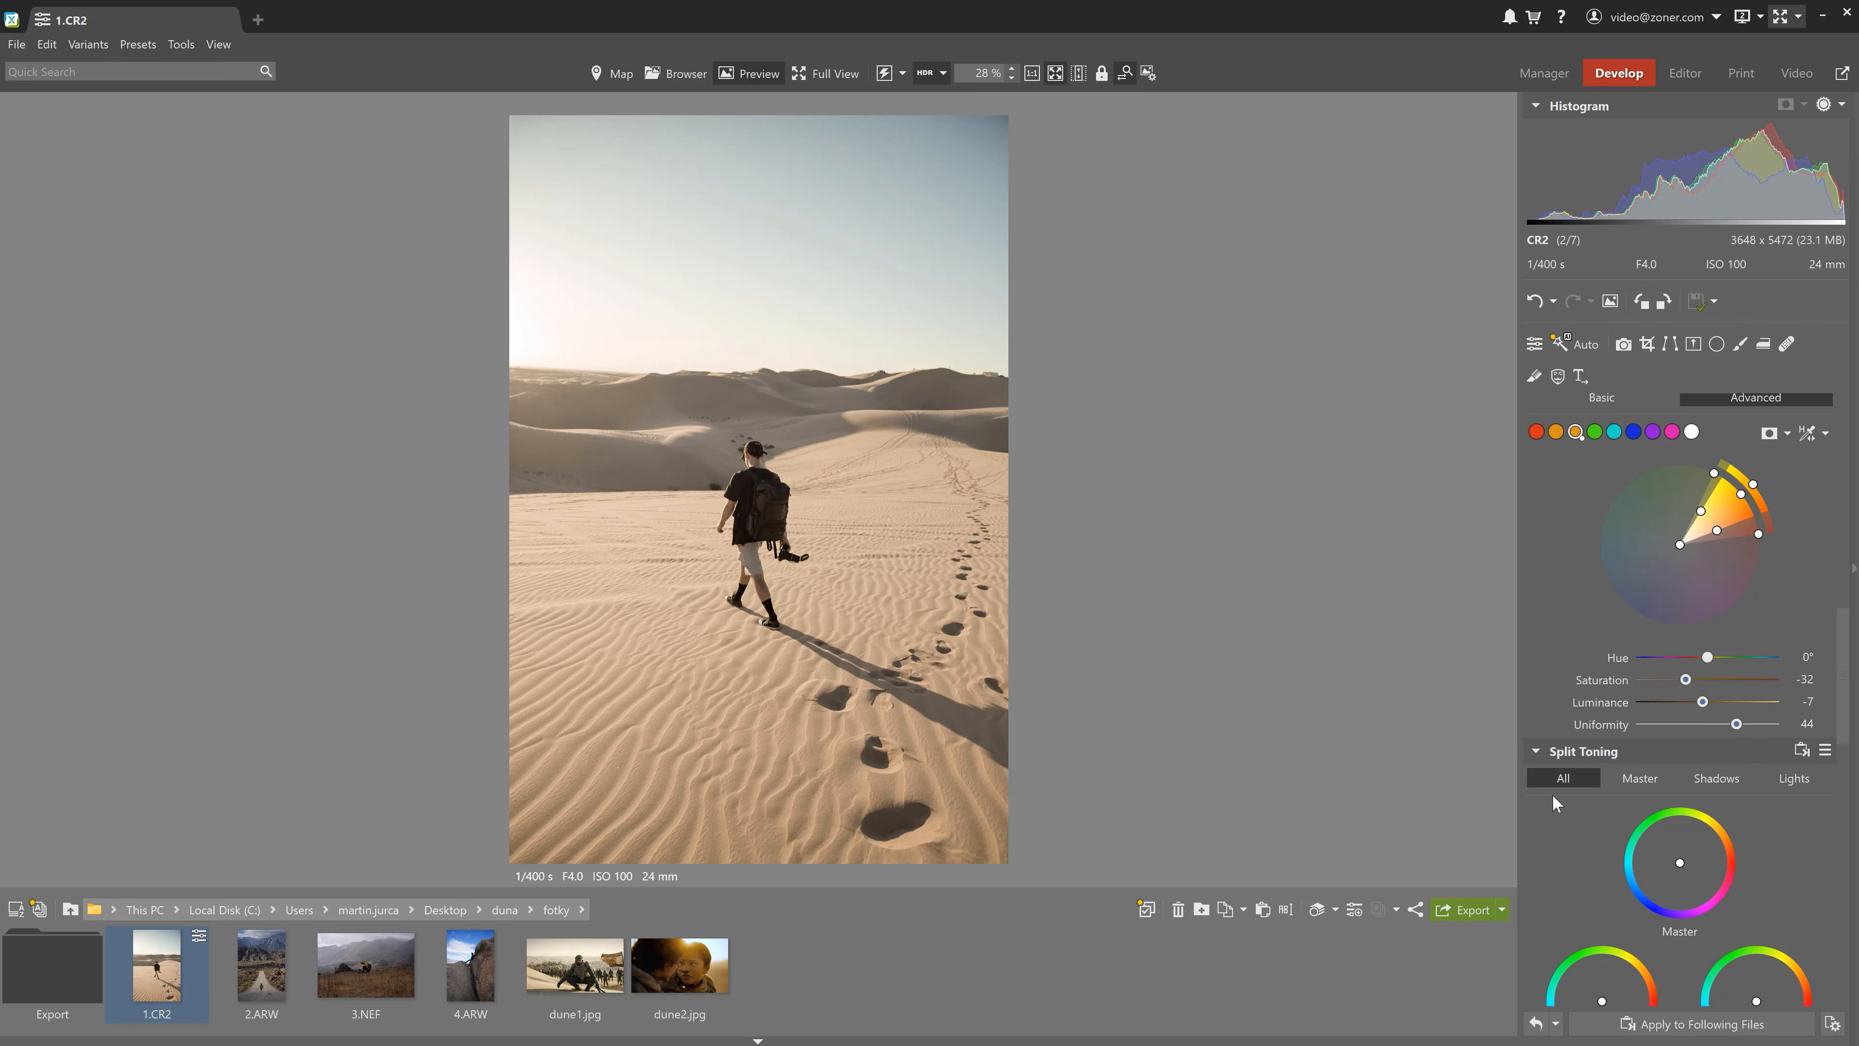
pyautogui.keyDown('ctrl'); pyautogui.click(559, 972); pyautogui.keyUp('ctrl')
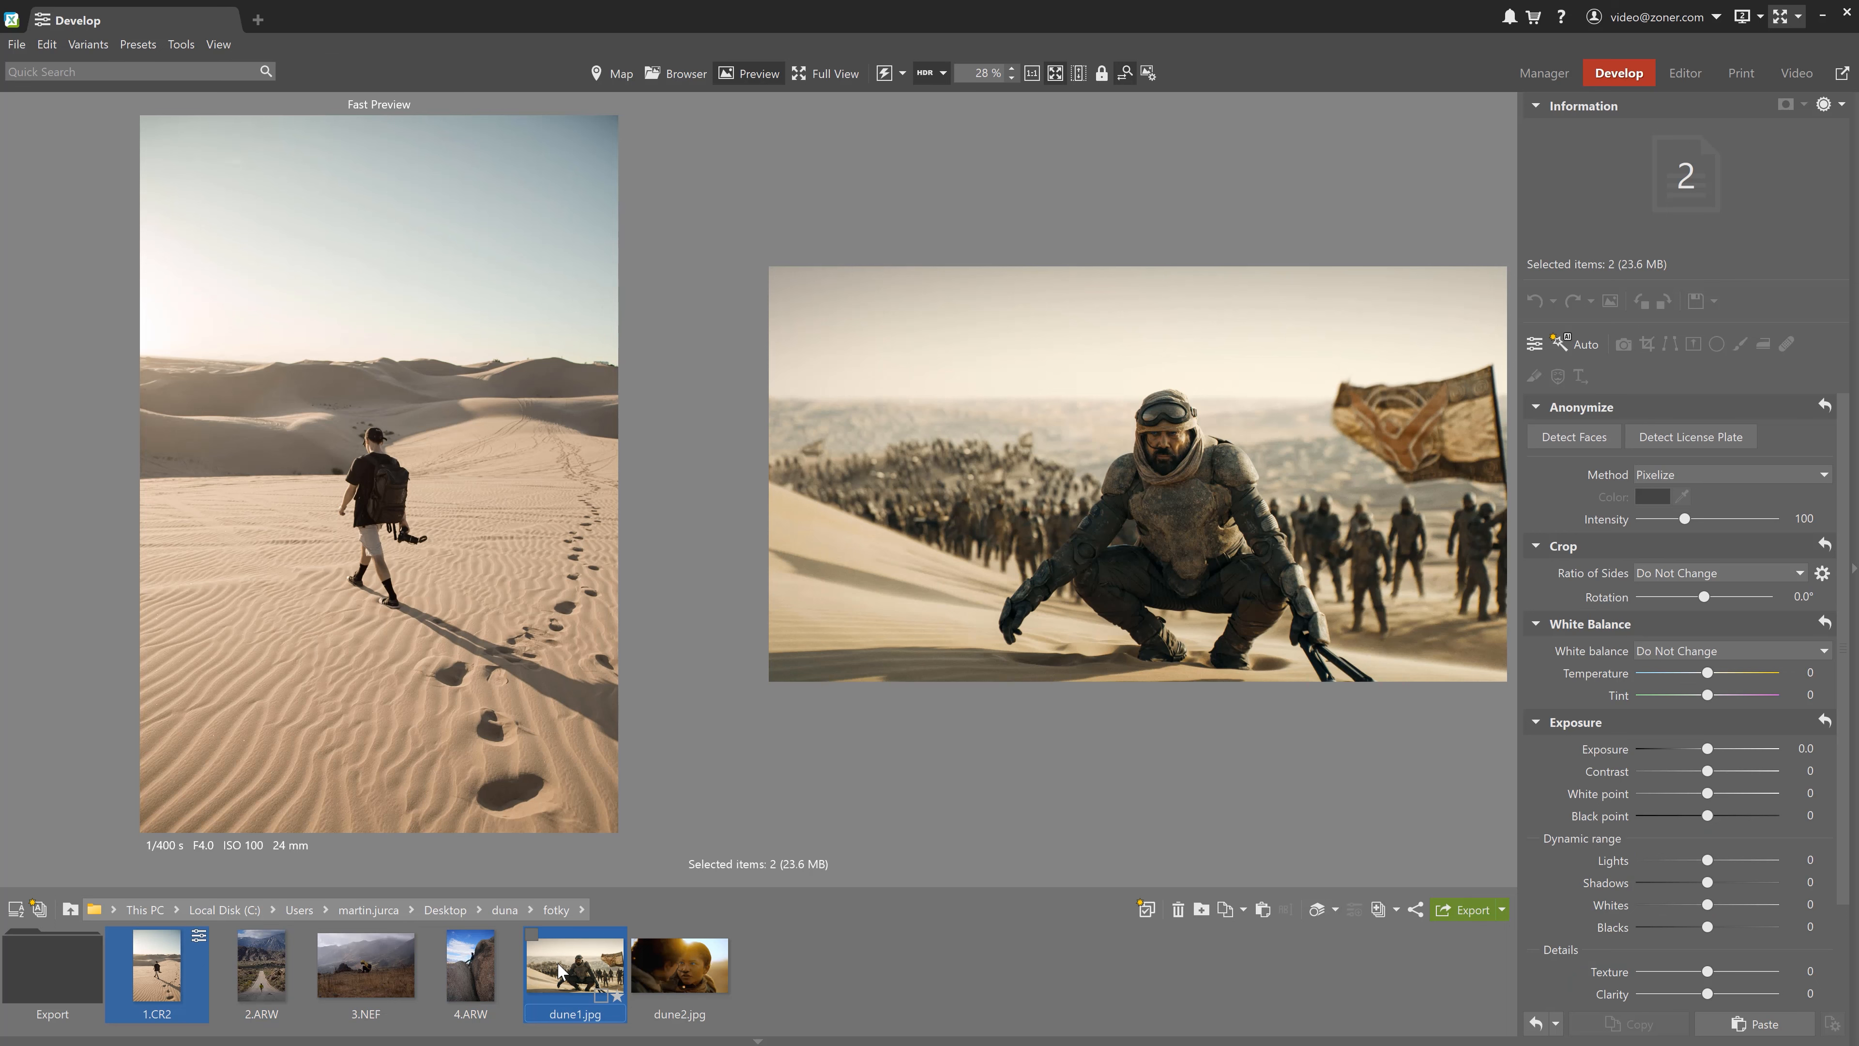
pyautogui.moveTo(813, 628)
pyautogui.keyDown('ctrl'); pyautogui.click(550, 983); pyautogui.keyUp('ctrl')
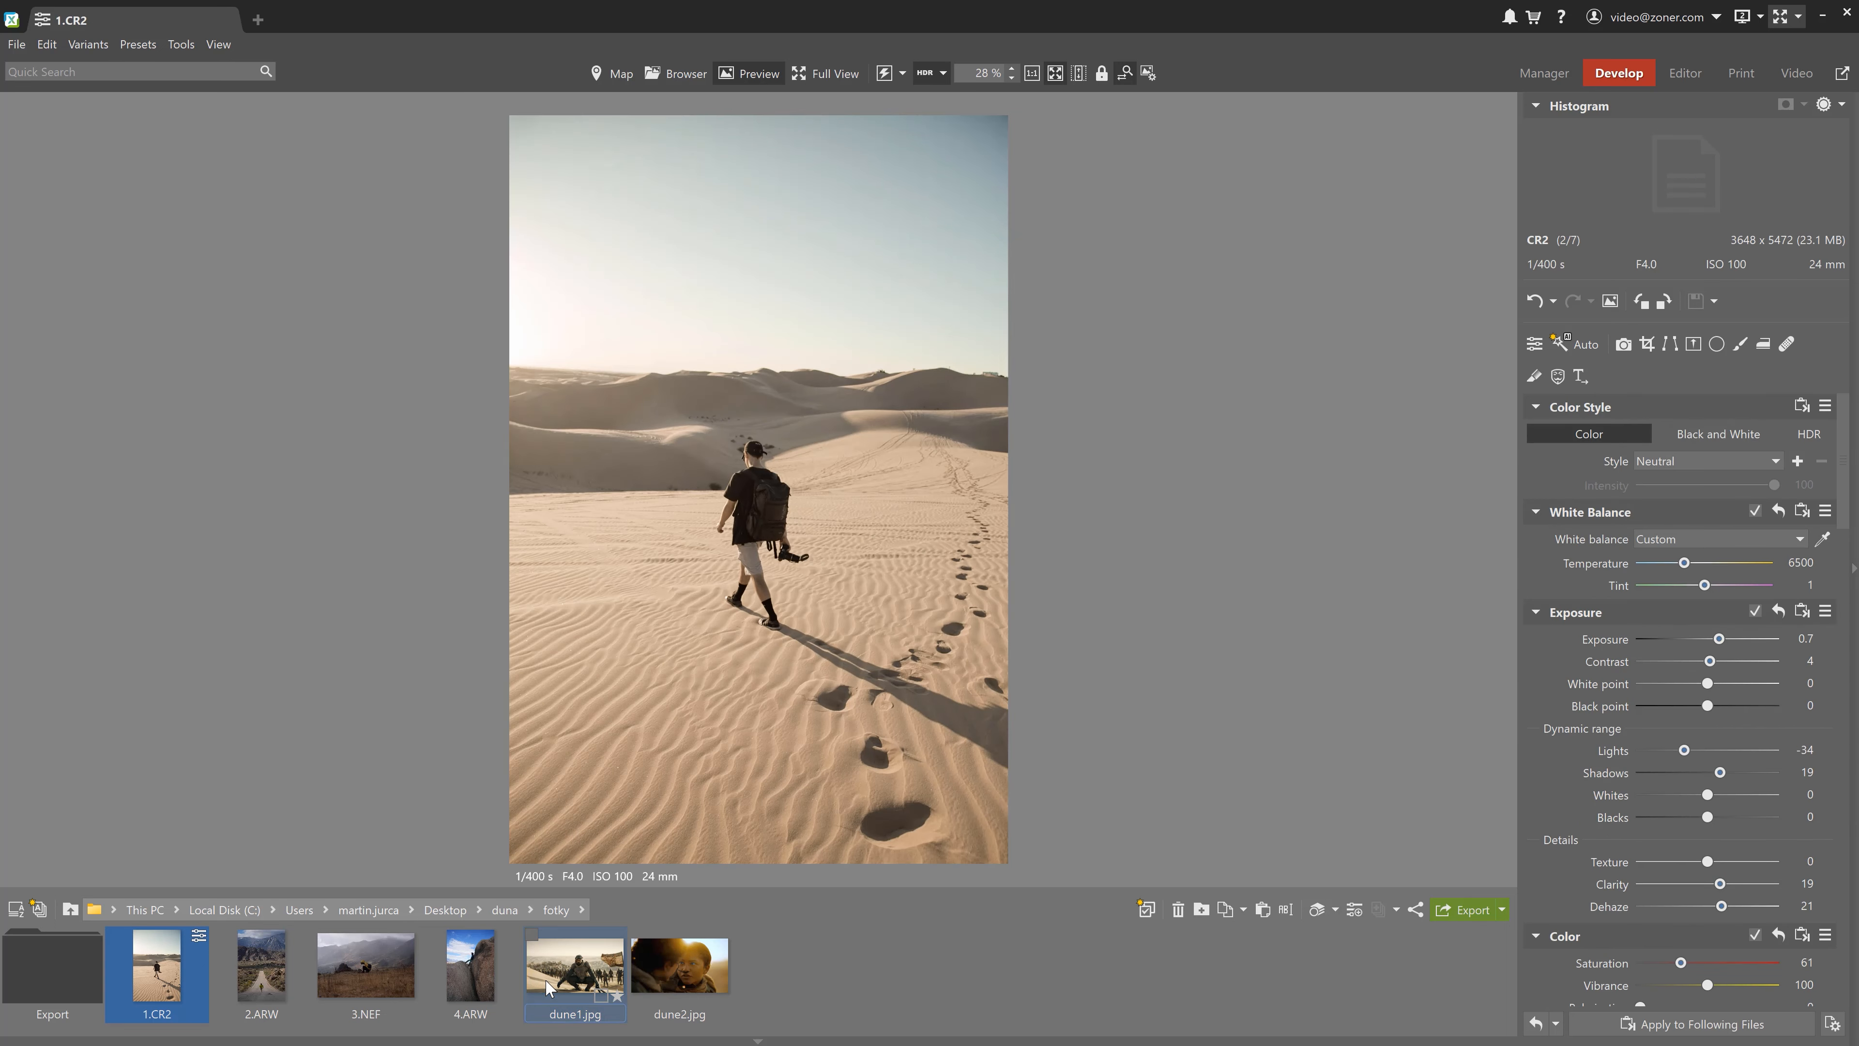
# Try a Hue shift of 1° on the yellow range against dune1.jpg and set it back to 0°.
pyautogui.moveTo(1843, 442); pyautogui.dragTo(1840, 607)
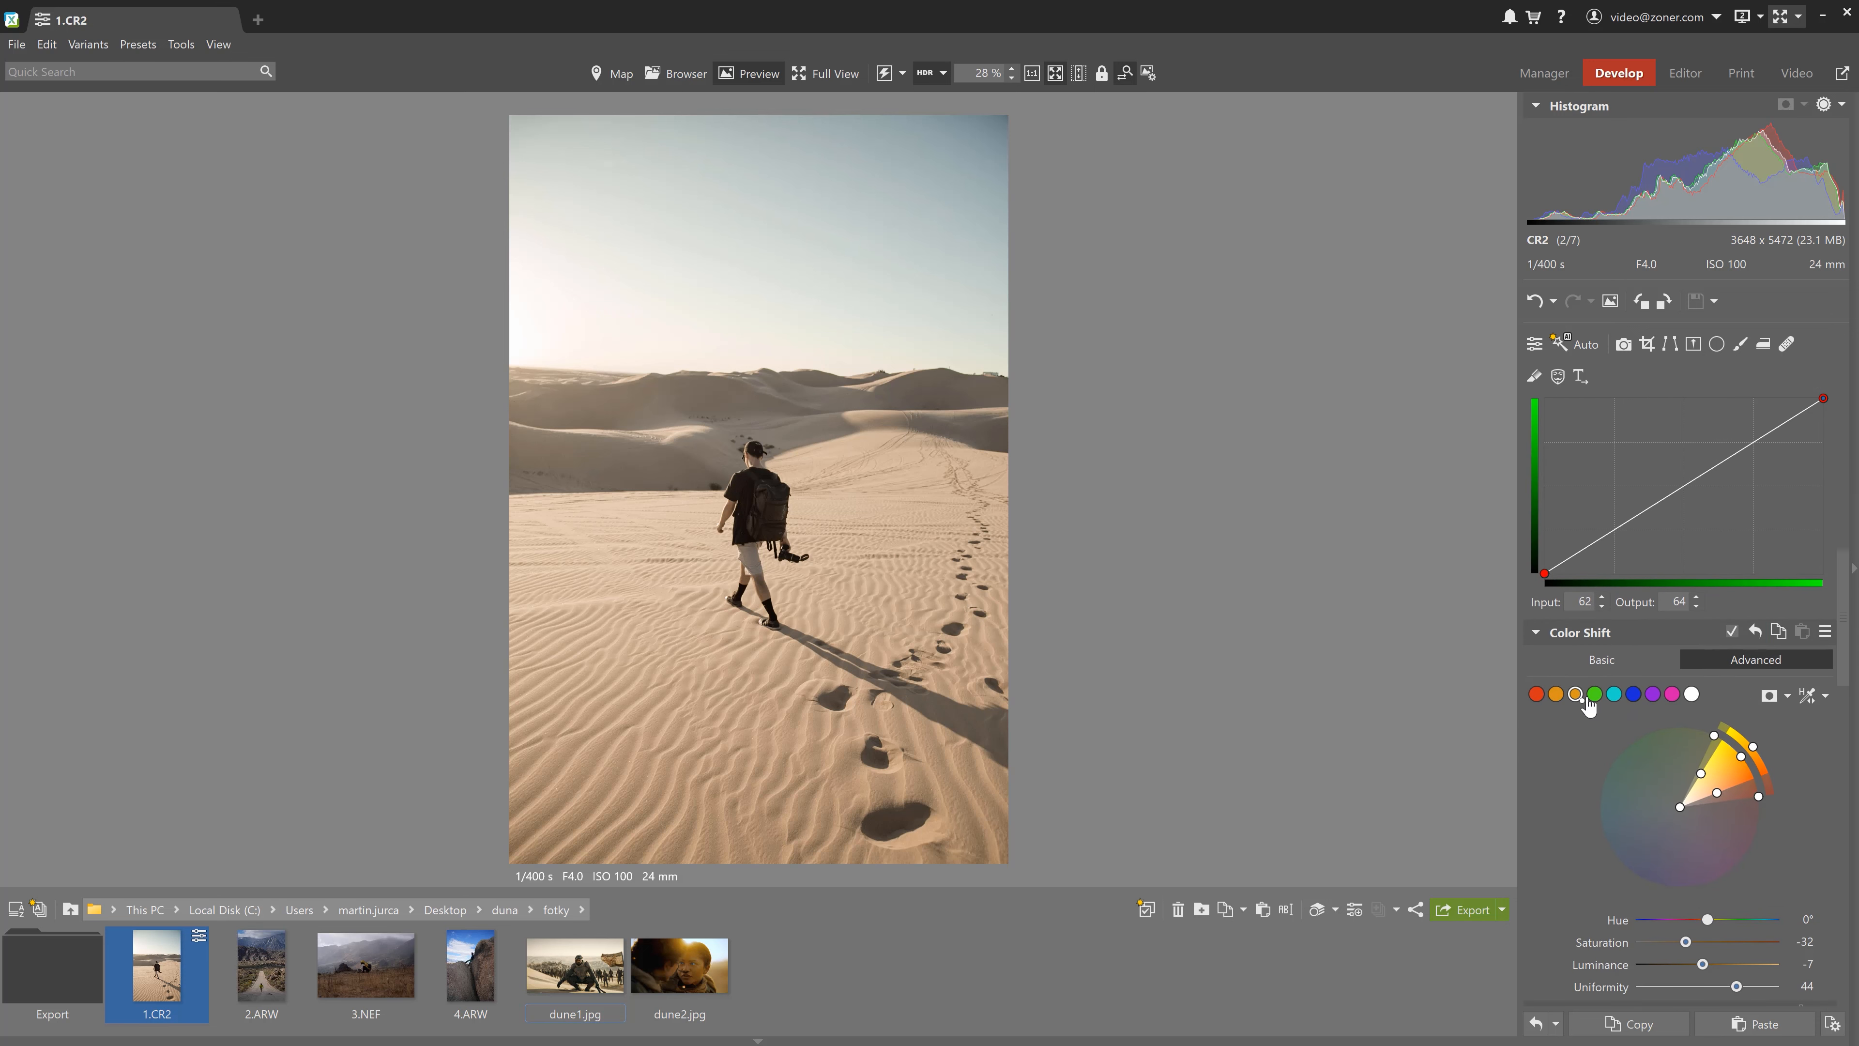
pyautogui.click(1805, 920)
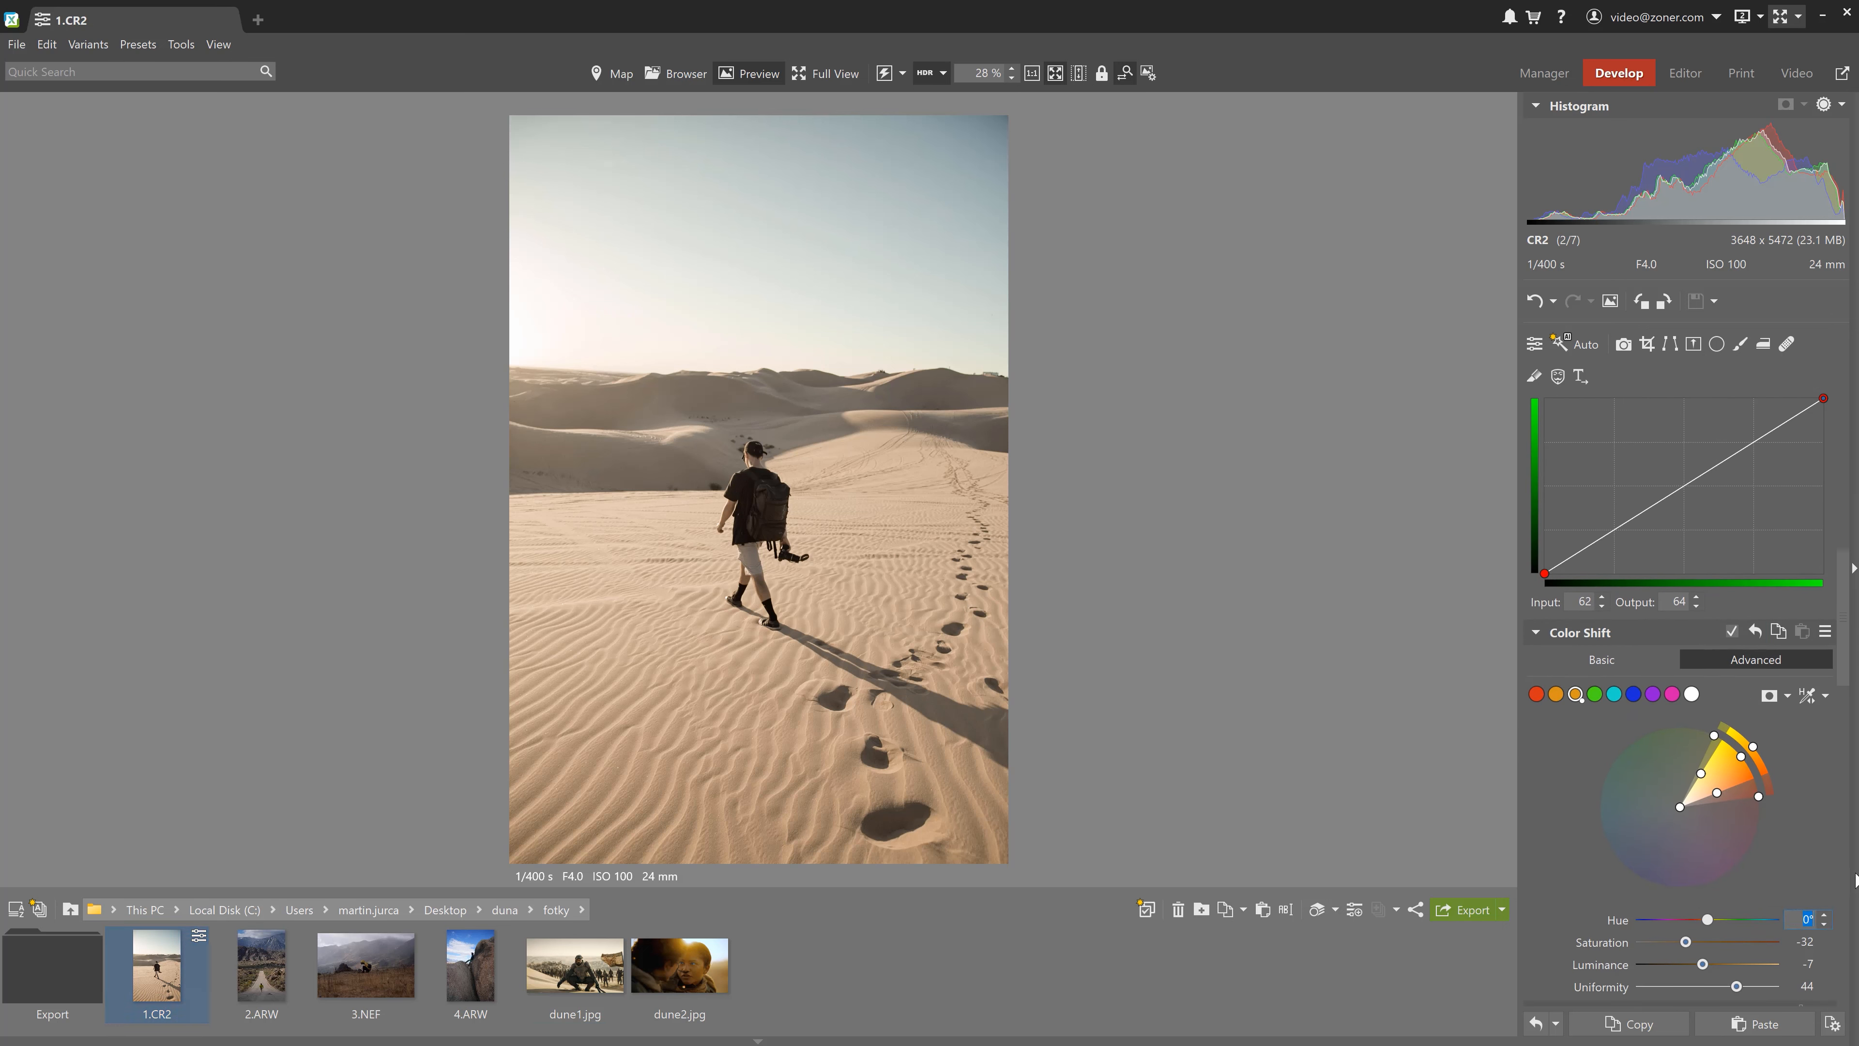
pyautogui.write('1')
pyautogui.press('Return')
pyautogui.keyDown('ctrl'); pyautogui.click(584, 970); pyautogui.keyUp('ctrl')
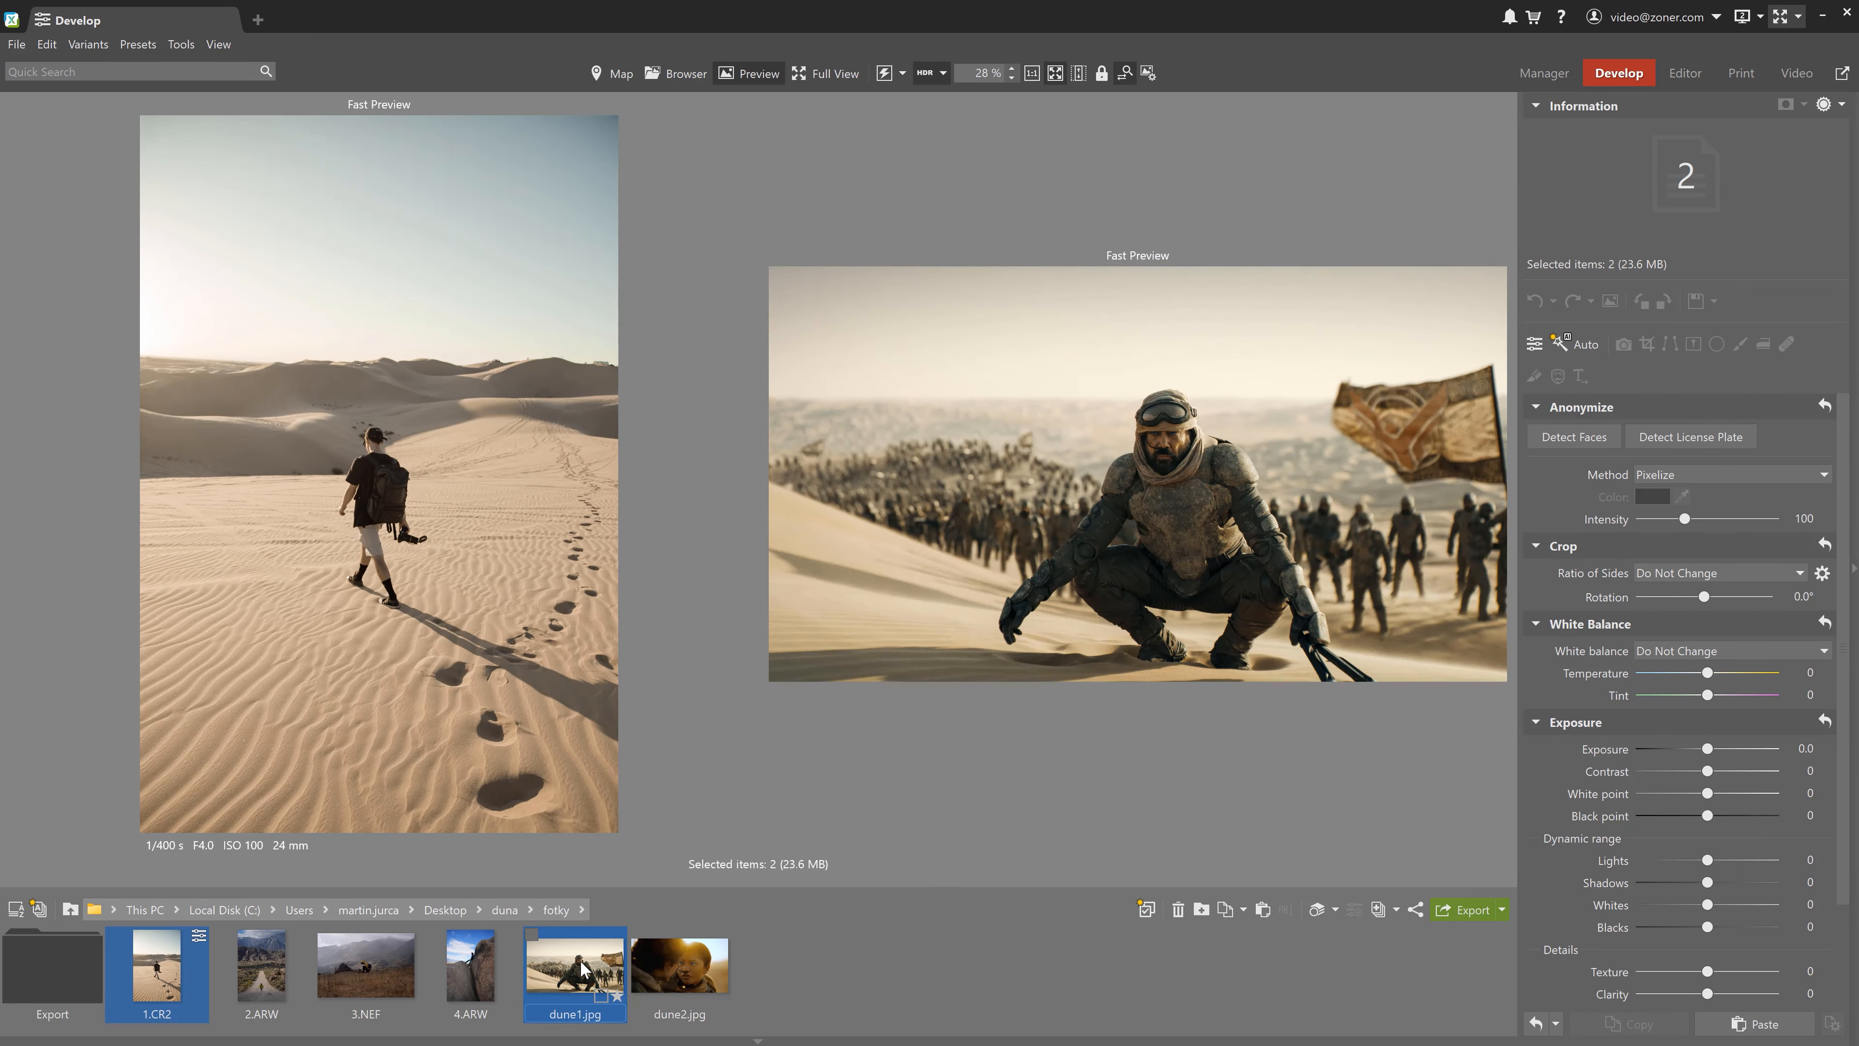
pyautogui.keyDown('ctrl'); pyautogui.click(583, 970); pyautogui.keyUp('ctrl')
pyautogui.moveTo(1841, 456); pyautogui.dragTo(1842, 659)
pyautogui.click(1708, 710)
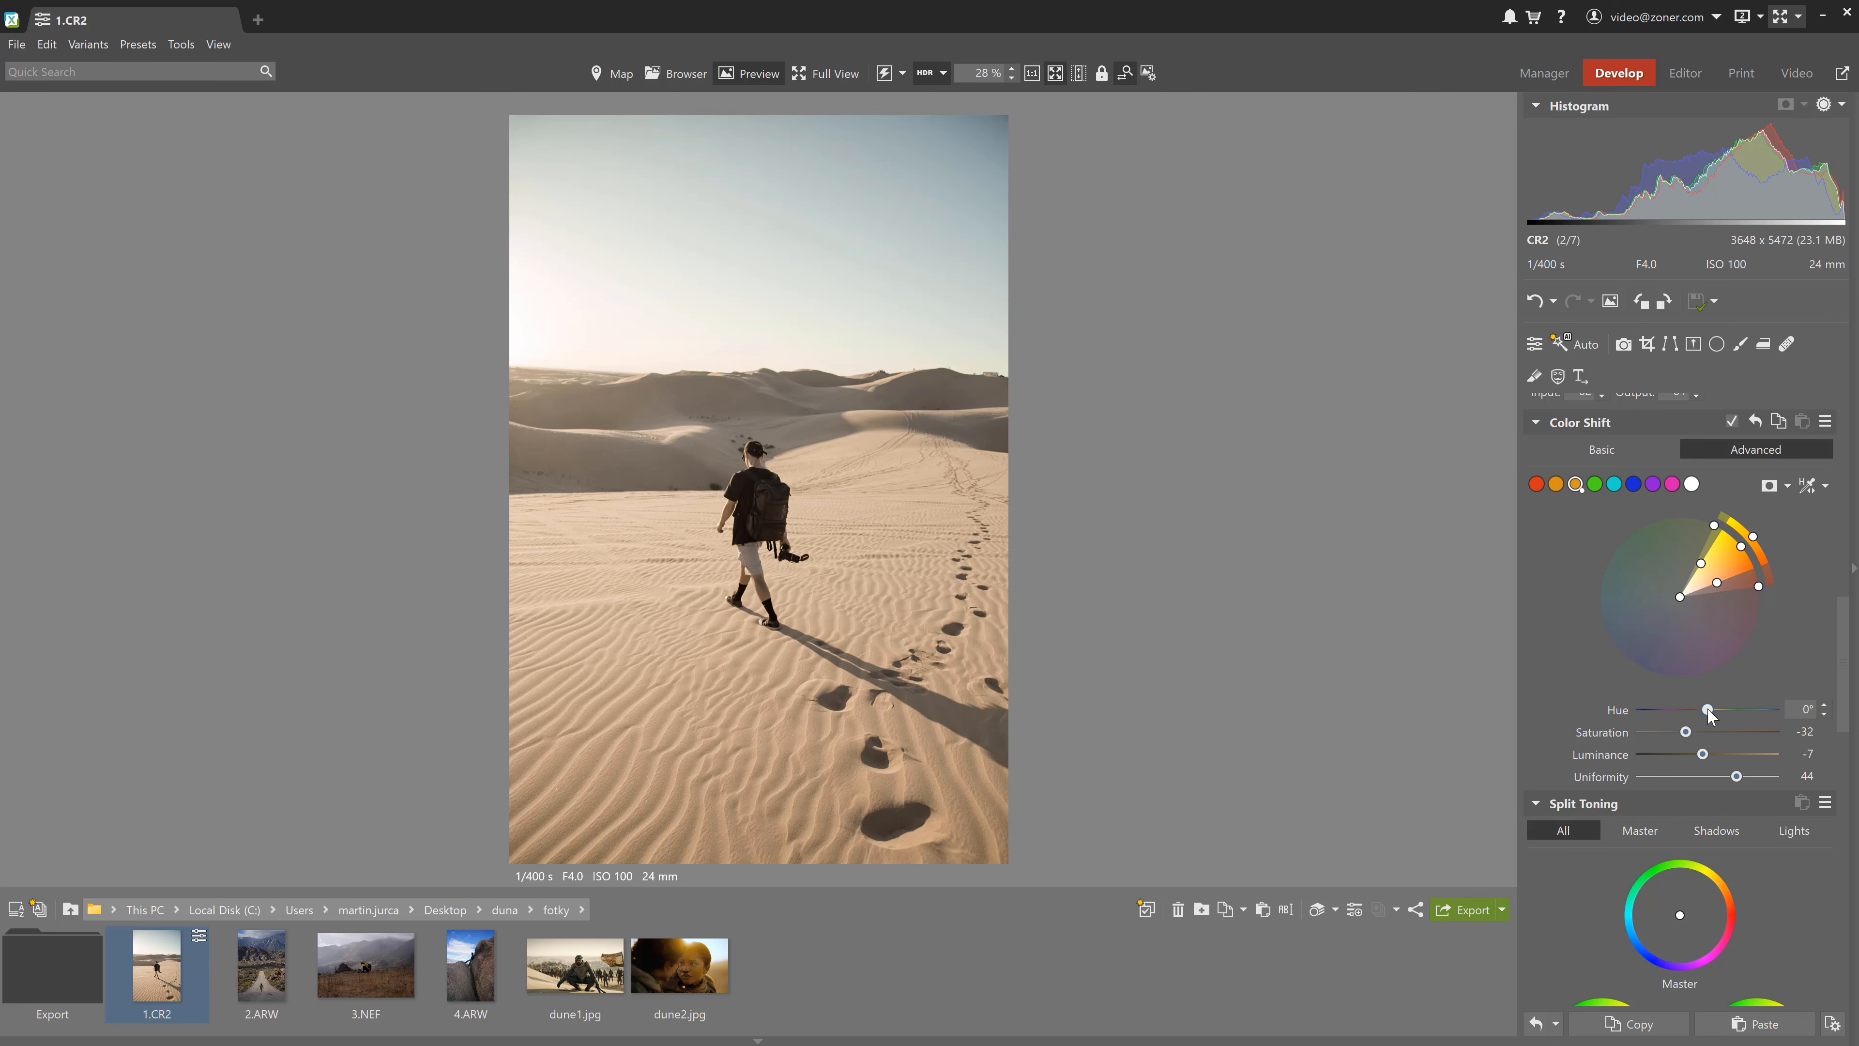
# Compare the edited photo side by side with the dune1.jpg and dune2.jpg references.
pyautogui.keyDown('ctrl'); pyautogui.click(563, 971); pyautogui.keyUp('ctrl')
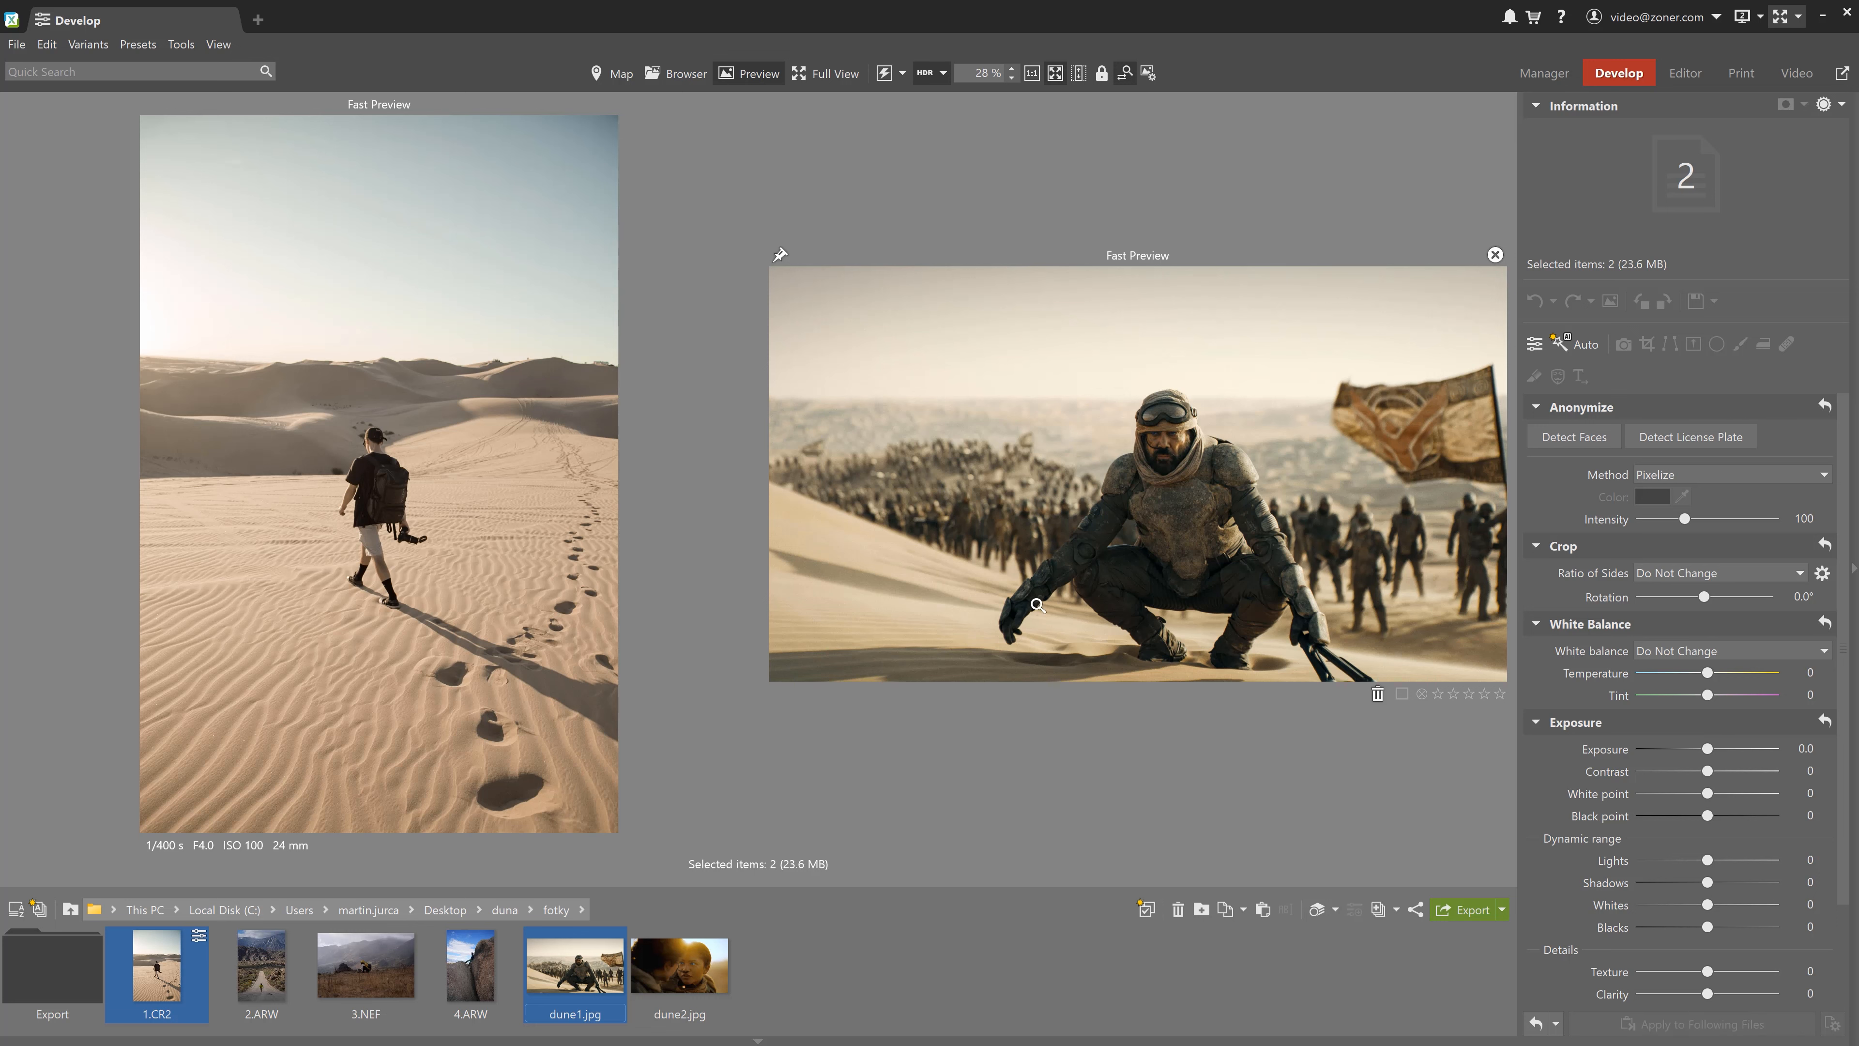
pyautogui.keyDown('ctrl'); pyautogui.click(699, 984); pyautogui.keyUp('ctrl')
pyautogui.keyDown('ctrl'); pyautogui.click(589, 984); pyautogui.keyUp('ctrl')
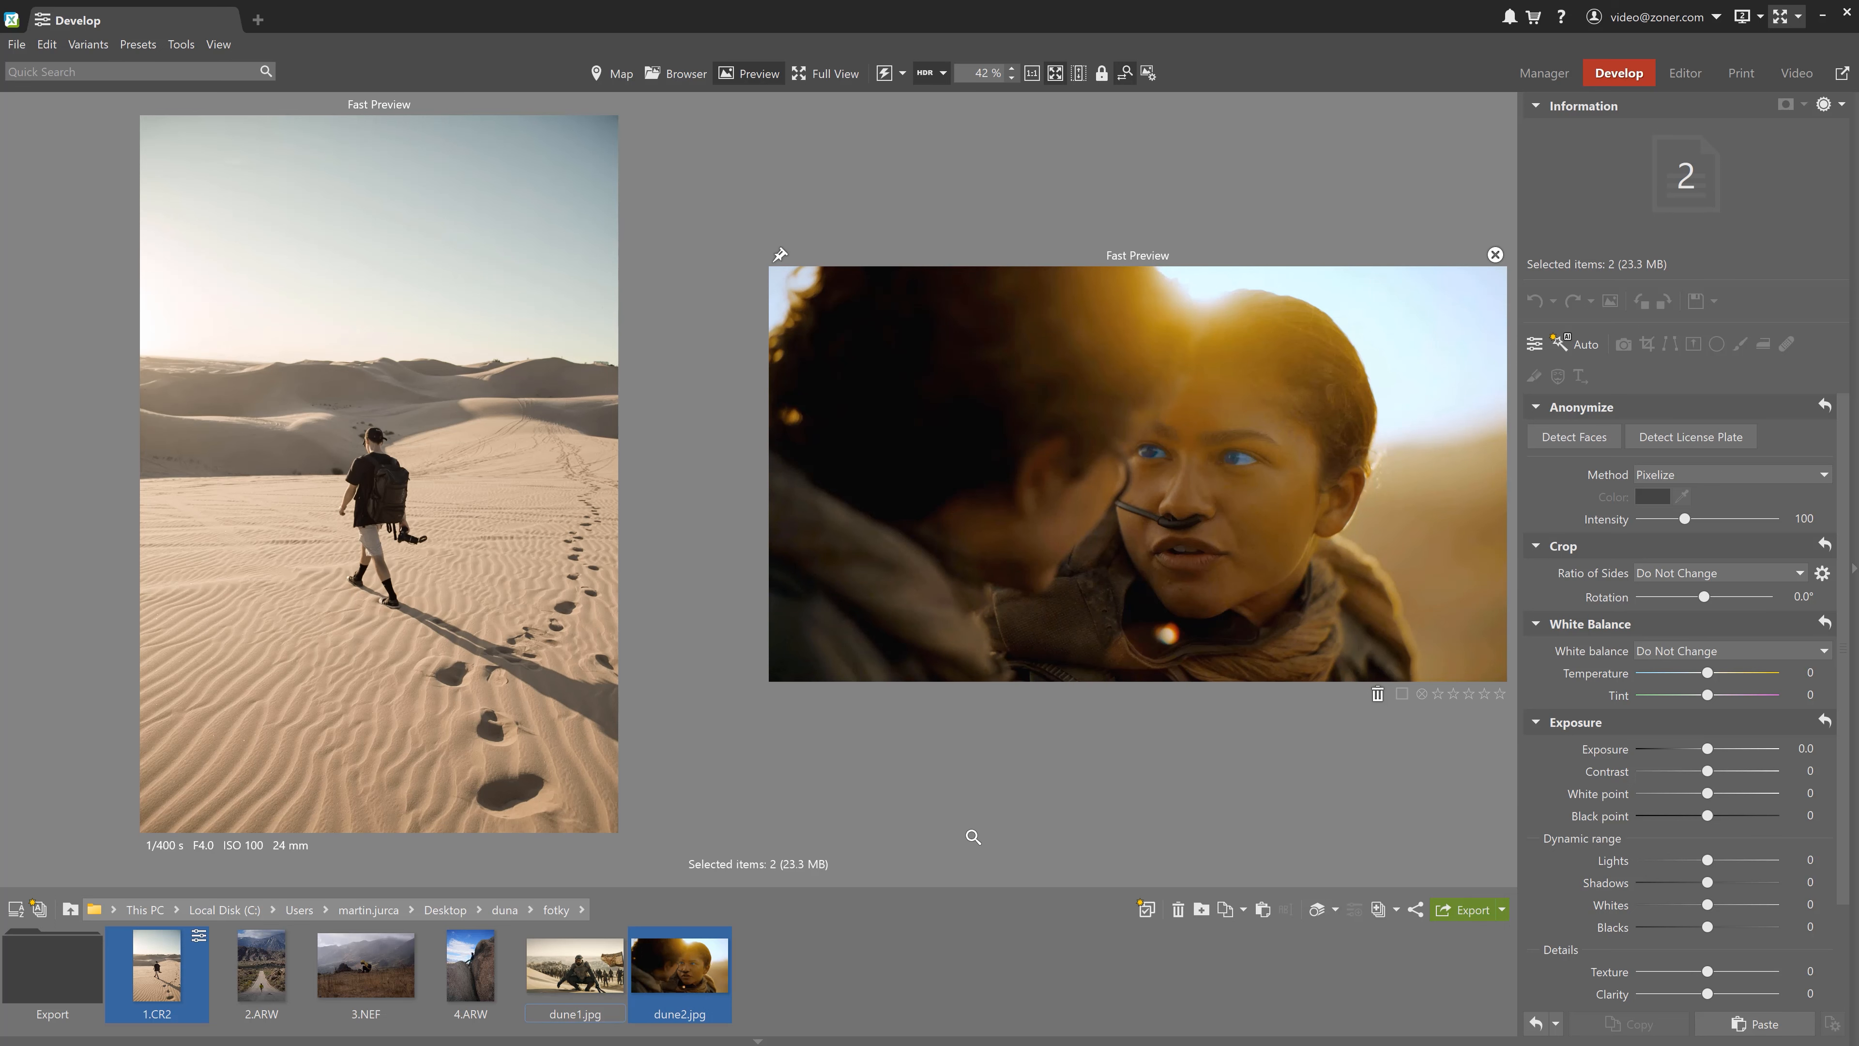
pyautogui.keyDown('ctrl'); pyautogui.click(698, 969); pyautogui.keyUp('ctrl')
# Narrow the orange range in advanced Color Shift, using the mask preview to check the affected tones.
pyautogui.moveTo(1847, 484); pyautogui.dragTo(1851, 645)
pyautogui.click(1553, 674)
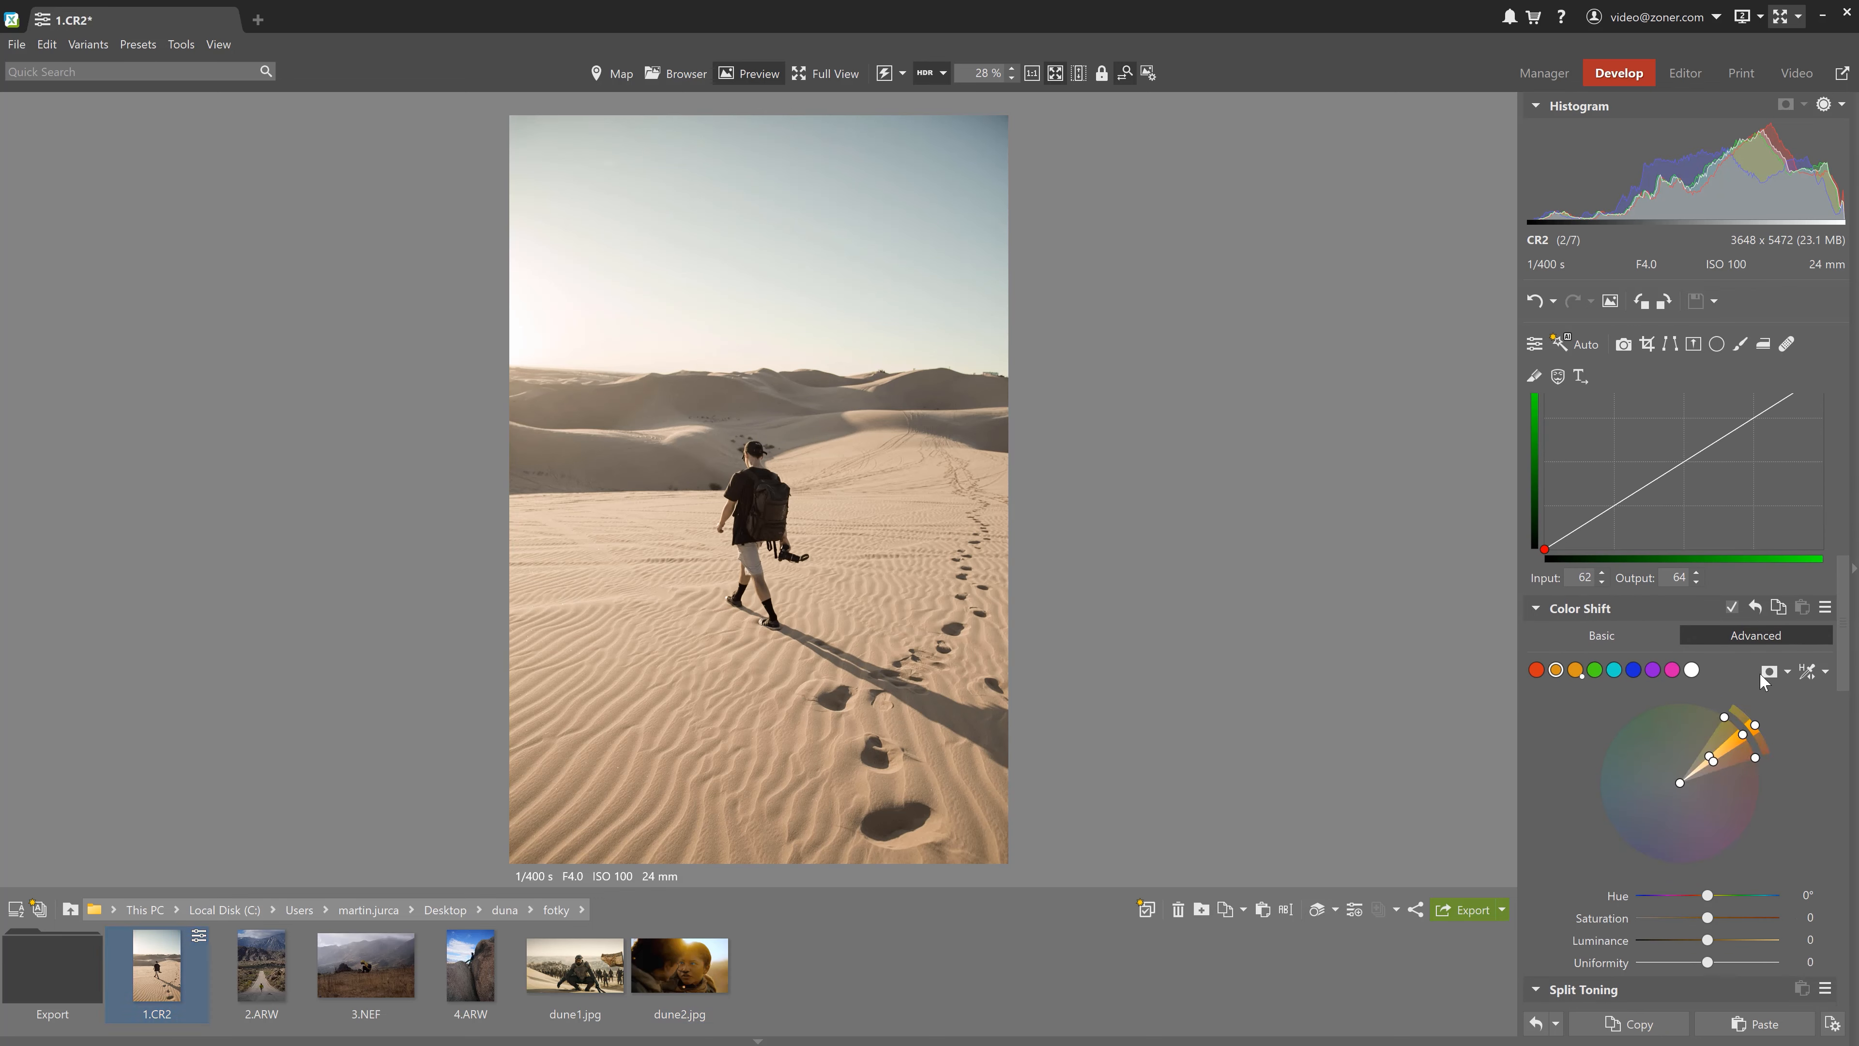
pyautogui.click(1767, 674)
pyautogui.moveTo(1725, 717)
pyautogui.mouseDown()
pyautogui.moveTo(1753, 755)
pyautogui.moveTo(1739, 730)
pyautogui.mouseUp()
pyautogui.click(1772, 673)
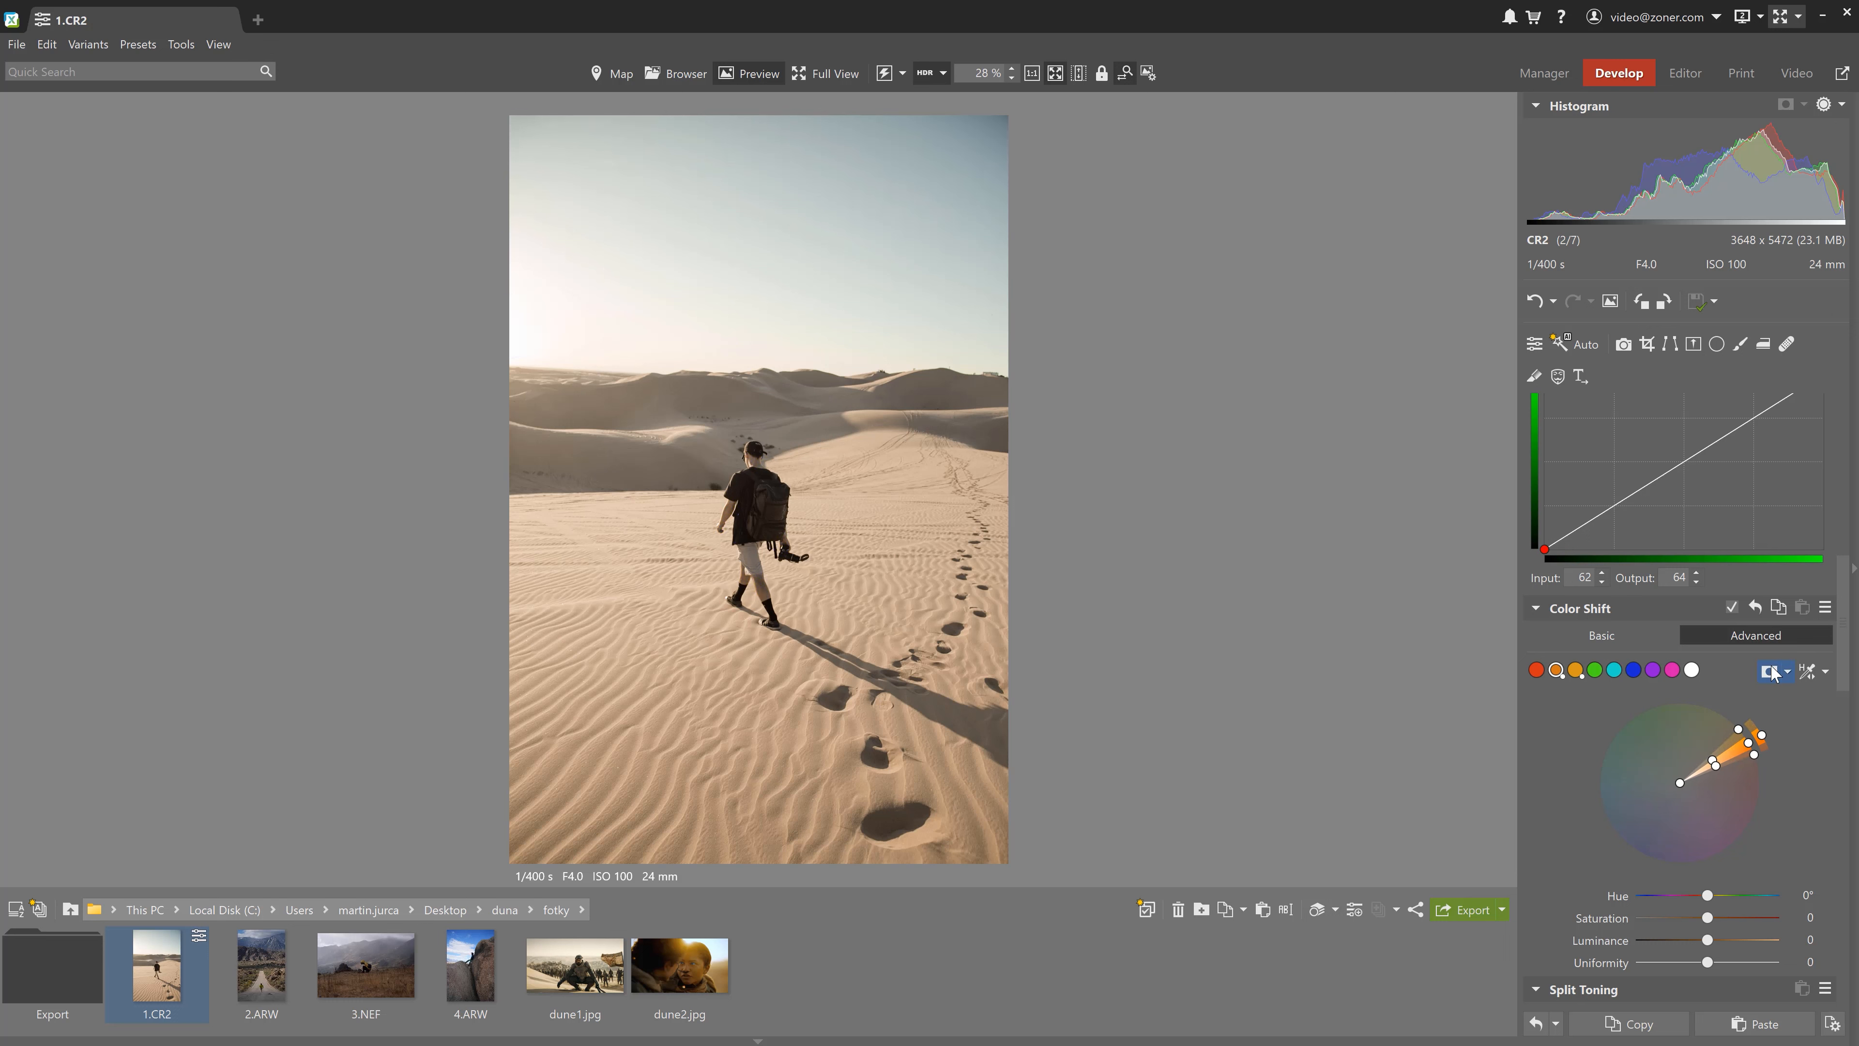
# Raise the orange range's Saturation to 65 and compare the photo with dune1.jpg.
pyautogui.moveTo(1707, 918); pyautogui.dragTo(1751, 920)
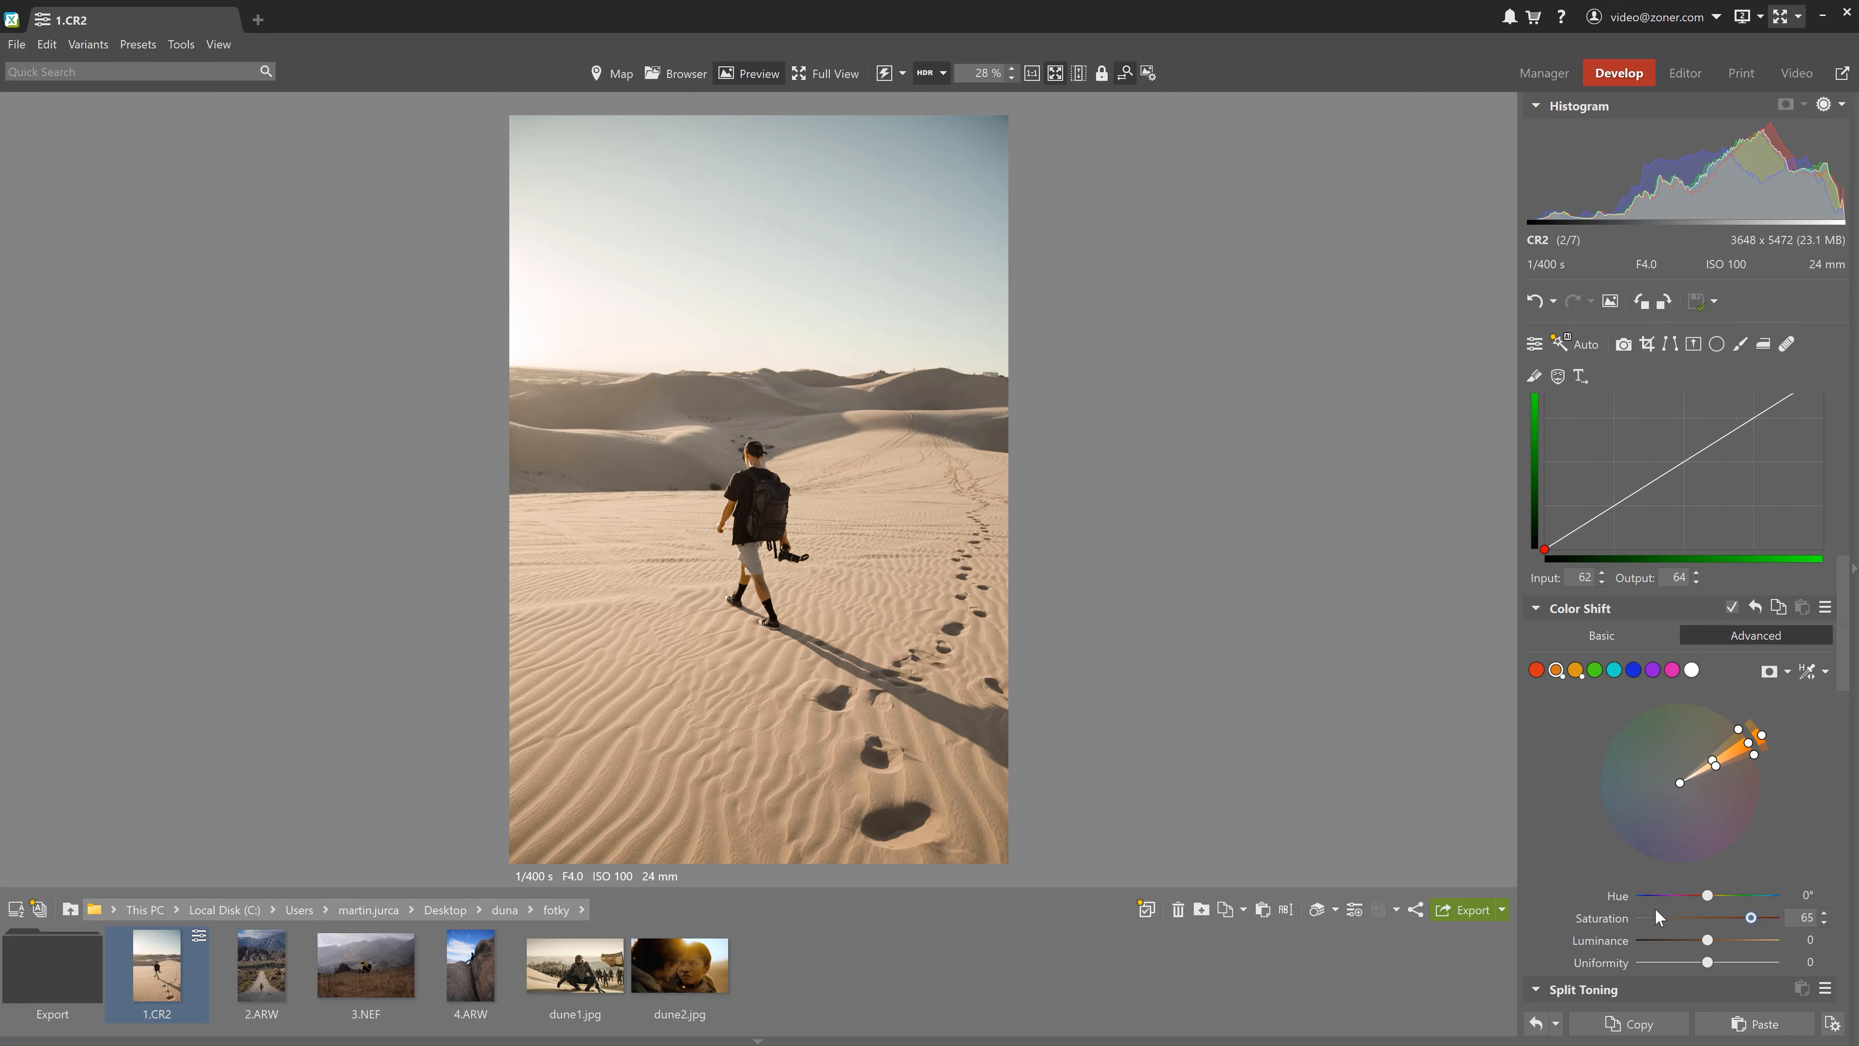
pyautogui.keyDown('ctrl'); pyautogui.click(558, 963); pyautogui.keyUp('ctrl')
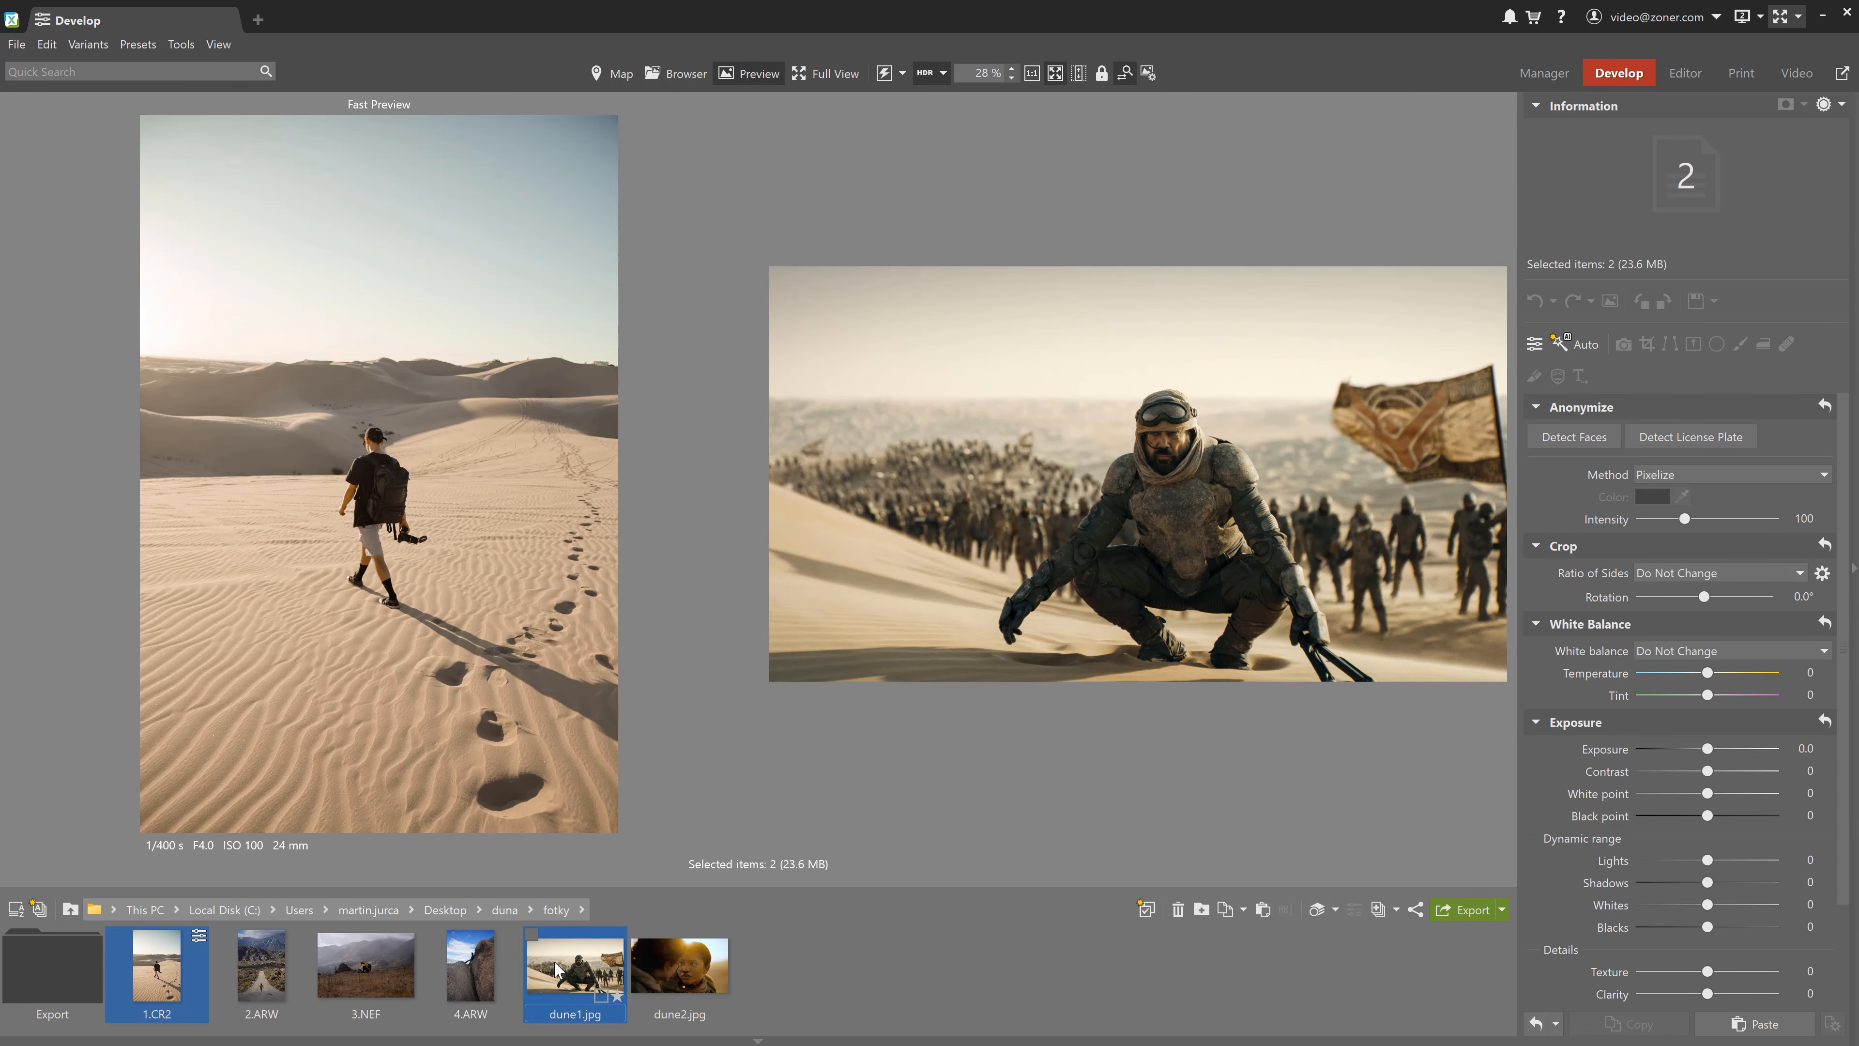
pyautogui.keyDown('ctrl'); pyautogui.click(558, 970); pyautogui.keyUp('ctrl')
# Shift the Split Toning Lights slightly toward green and compare the photo with dune1.jpg.
pyautogui.moveTo(1828, 644); pyautogui.dragTo(1840, 769)
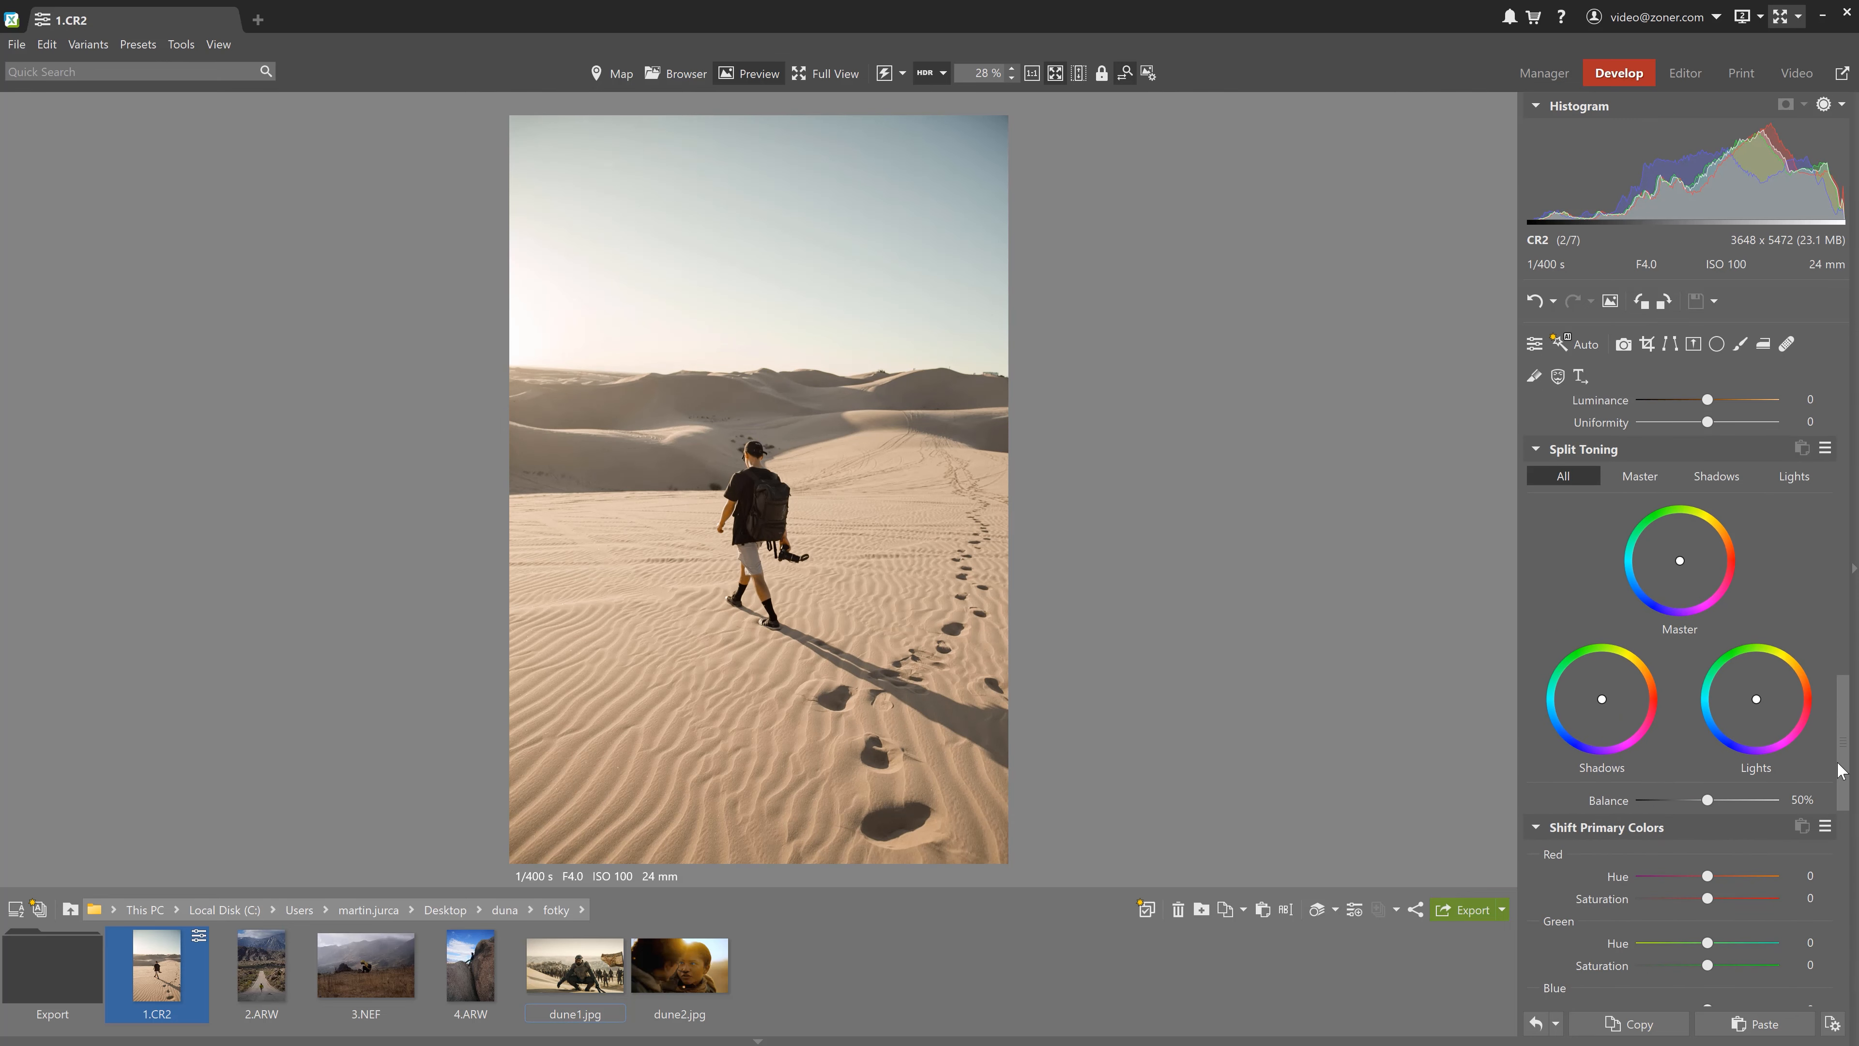
pyautogui.click(1759, 708)
pyautogui.moveTo(1759, 705); pyautogui.dragTo(1755, 705)
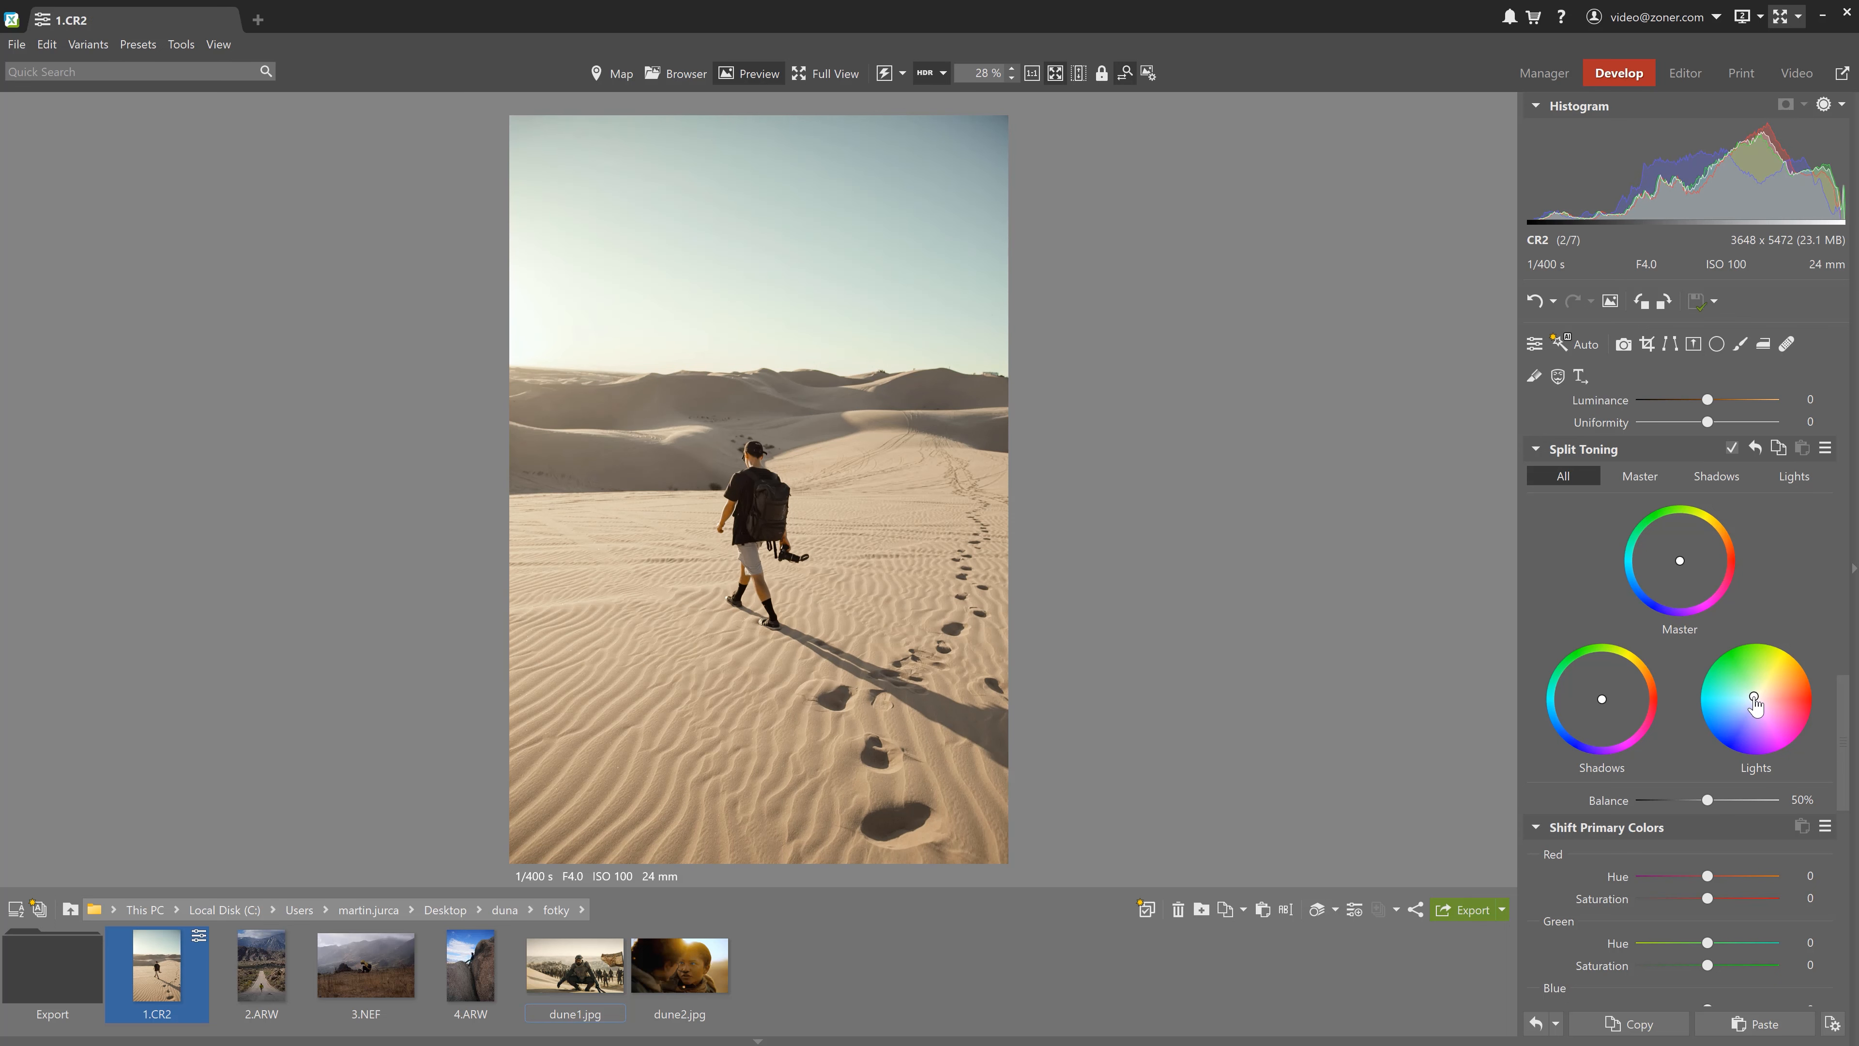
pyautogui.keyDown('ctrl'); pyautogui.click(578, 981); pyautogui.keyUp('ctrl')
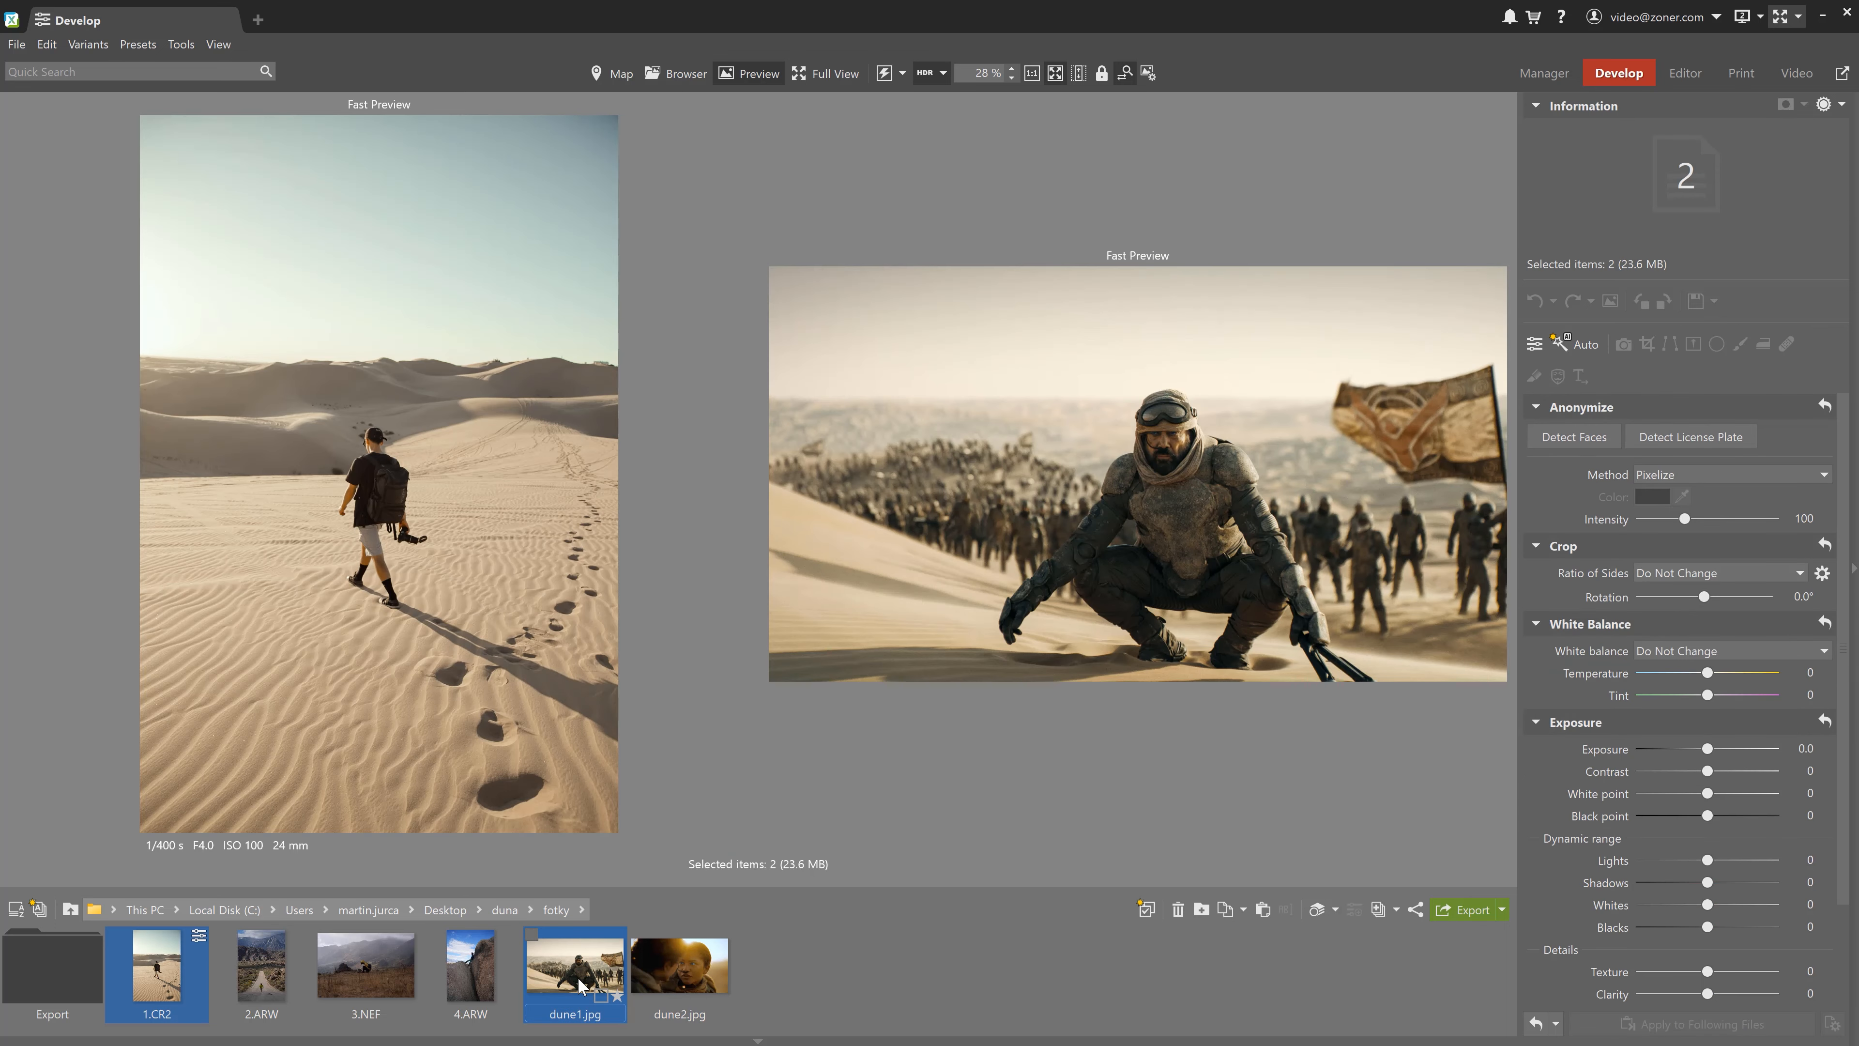
pyautogui.keyDown('ctrl'); pyautogui.click(578, 982); pyautogui.keyUp('ctrl')
# Warm the Split Toning Shadows slightly and shift the Master color toward orange.
pyautogui.scroll(-10, 1845, 644)
pyautogui.scroll(-3, 1845, 644)
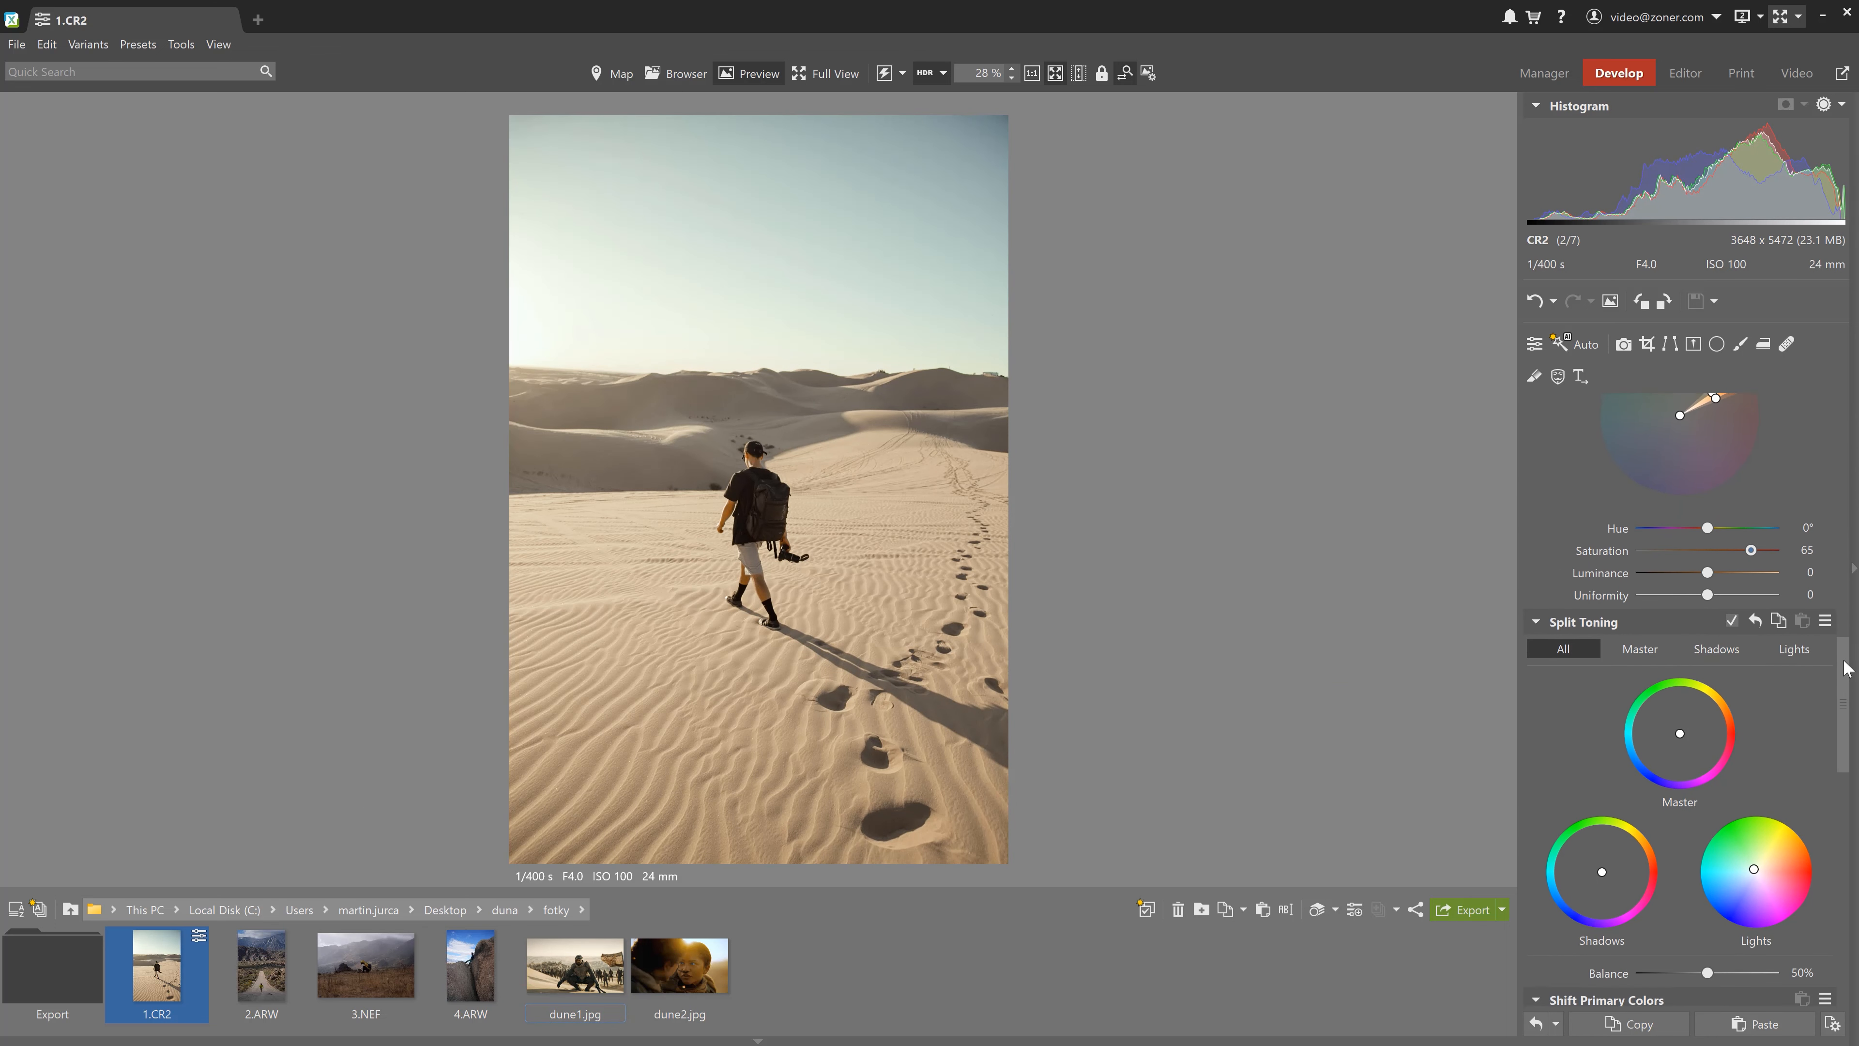
pyautogui.moveTo(1603, 813); pyautogui.dragTo(1603, 811)
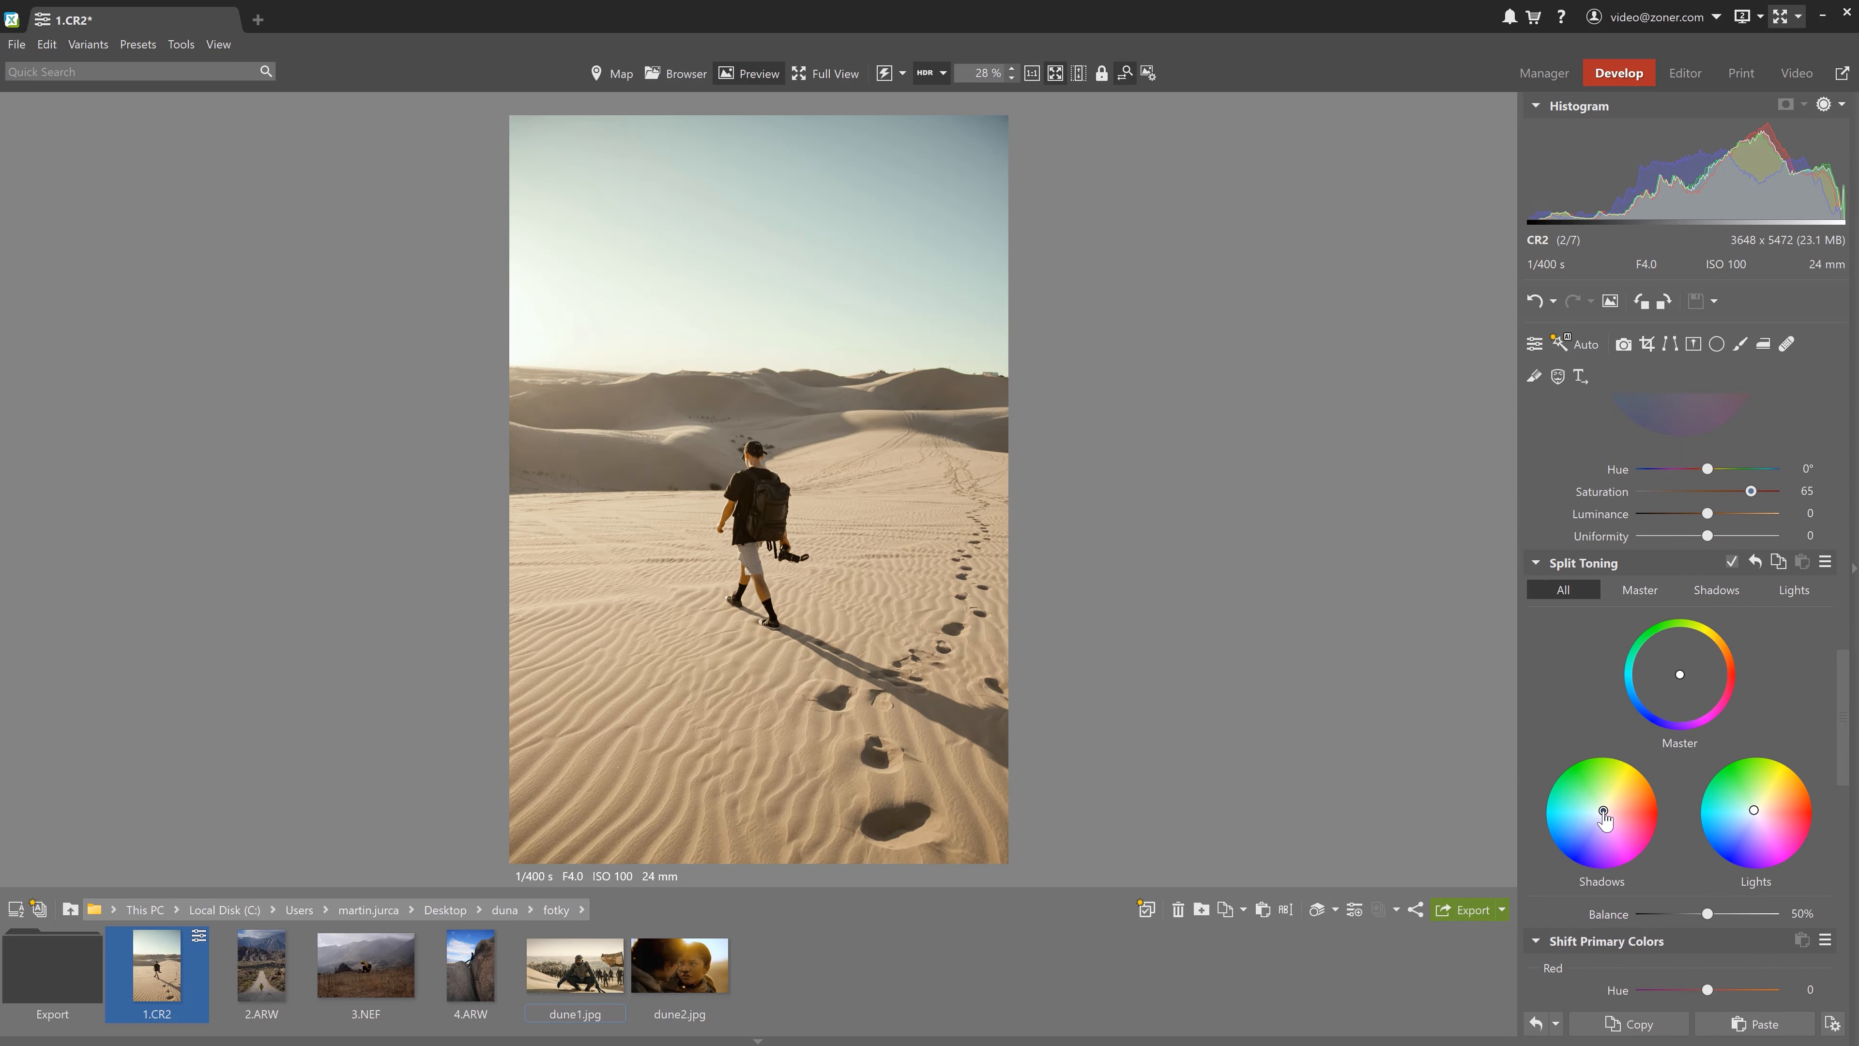
pyautogui.moveTo(1680, 675); pyautogui.dragTo(1685, 672)
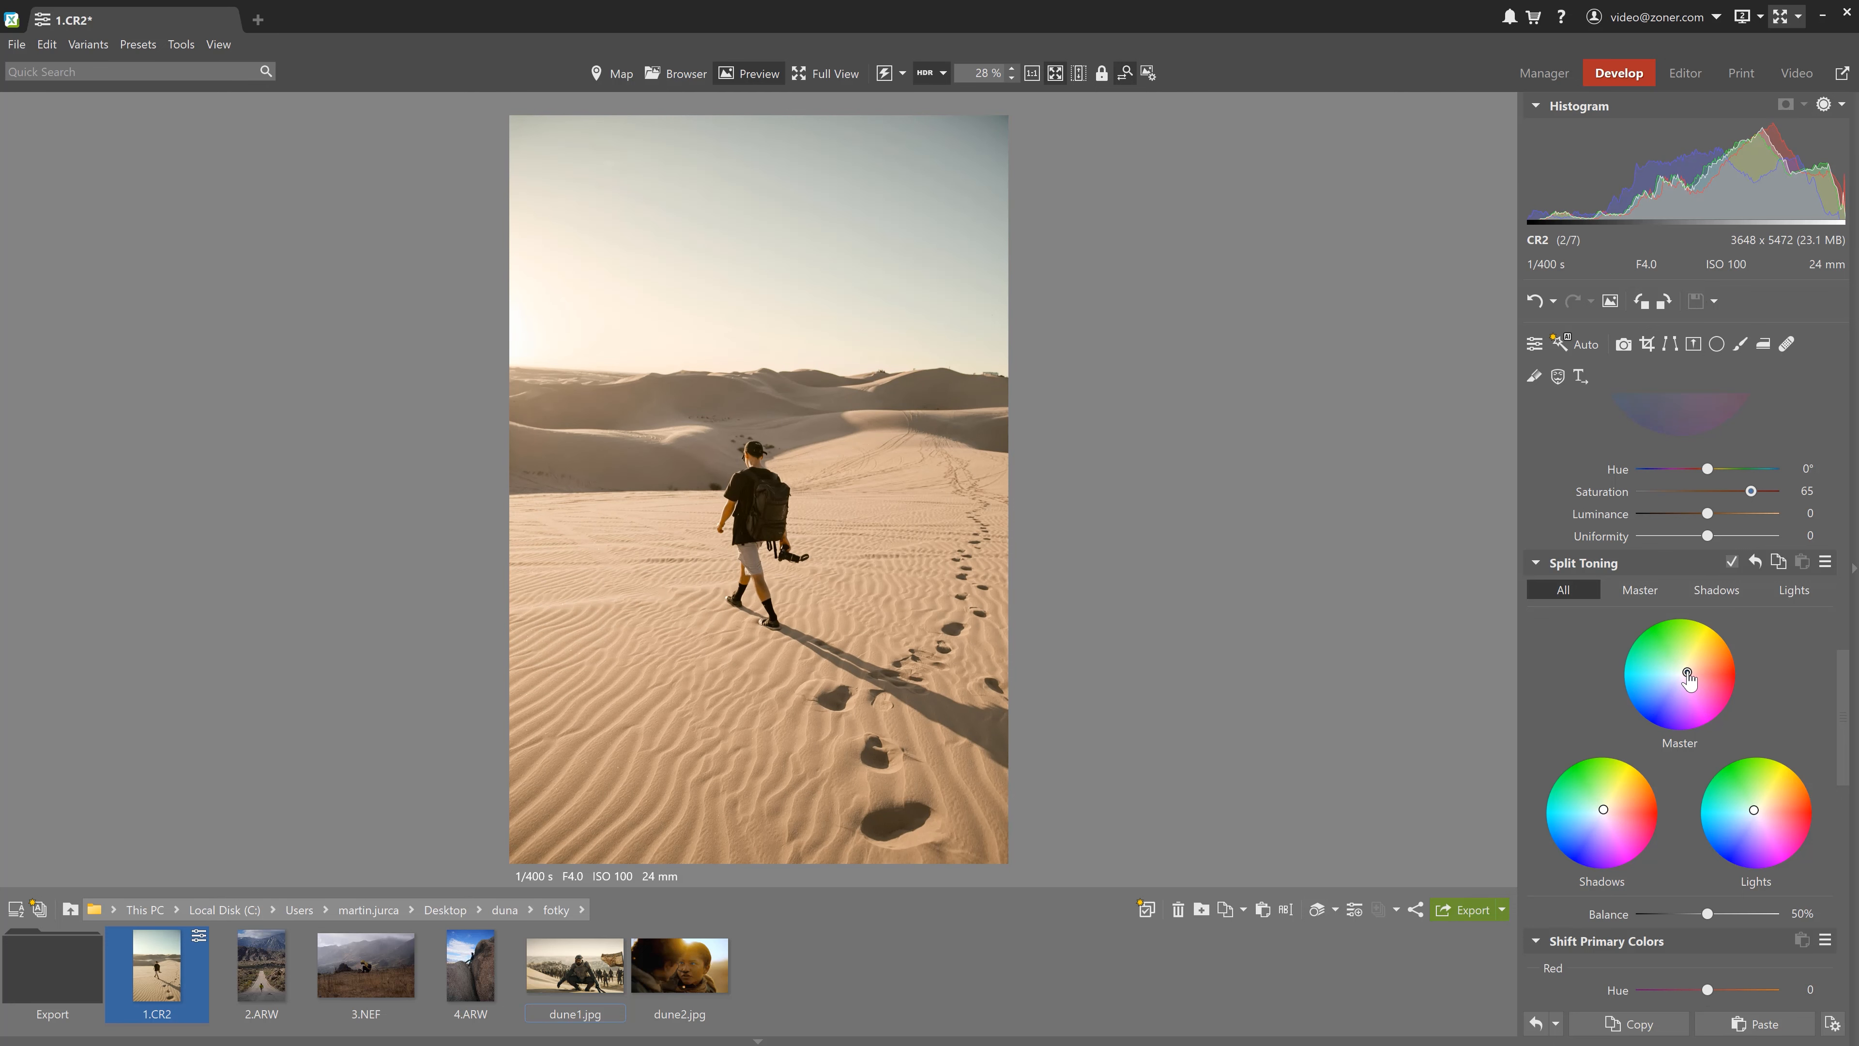
# Shift the Split Toning Master color slightly toward yellow-green, comparing the photo with dune1.jpg before and after the change.
pyautogui.keyDown('ctrl'); pyautogui.click(571, 961); pyautogui.keyUp('ctrl')
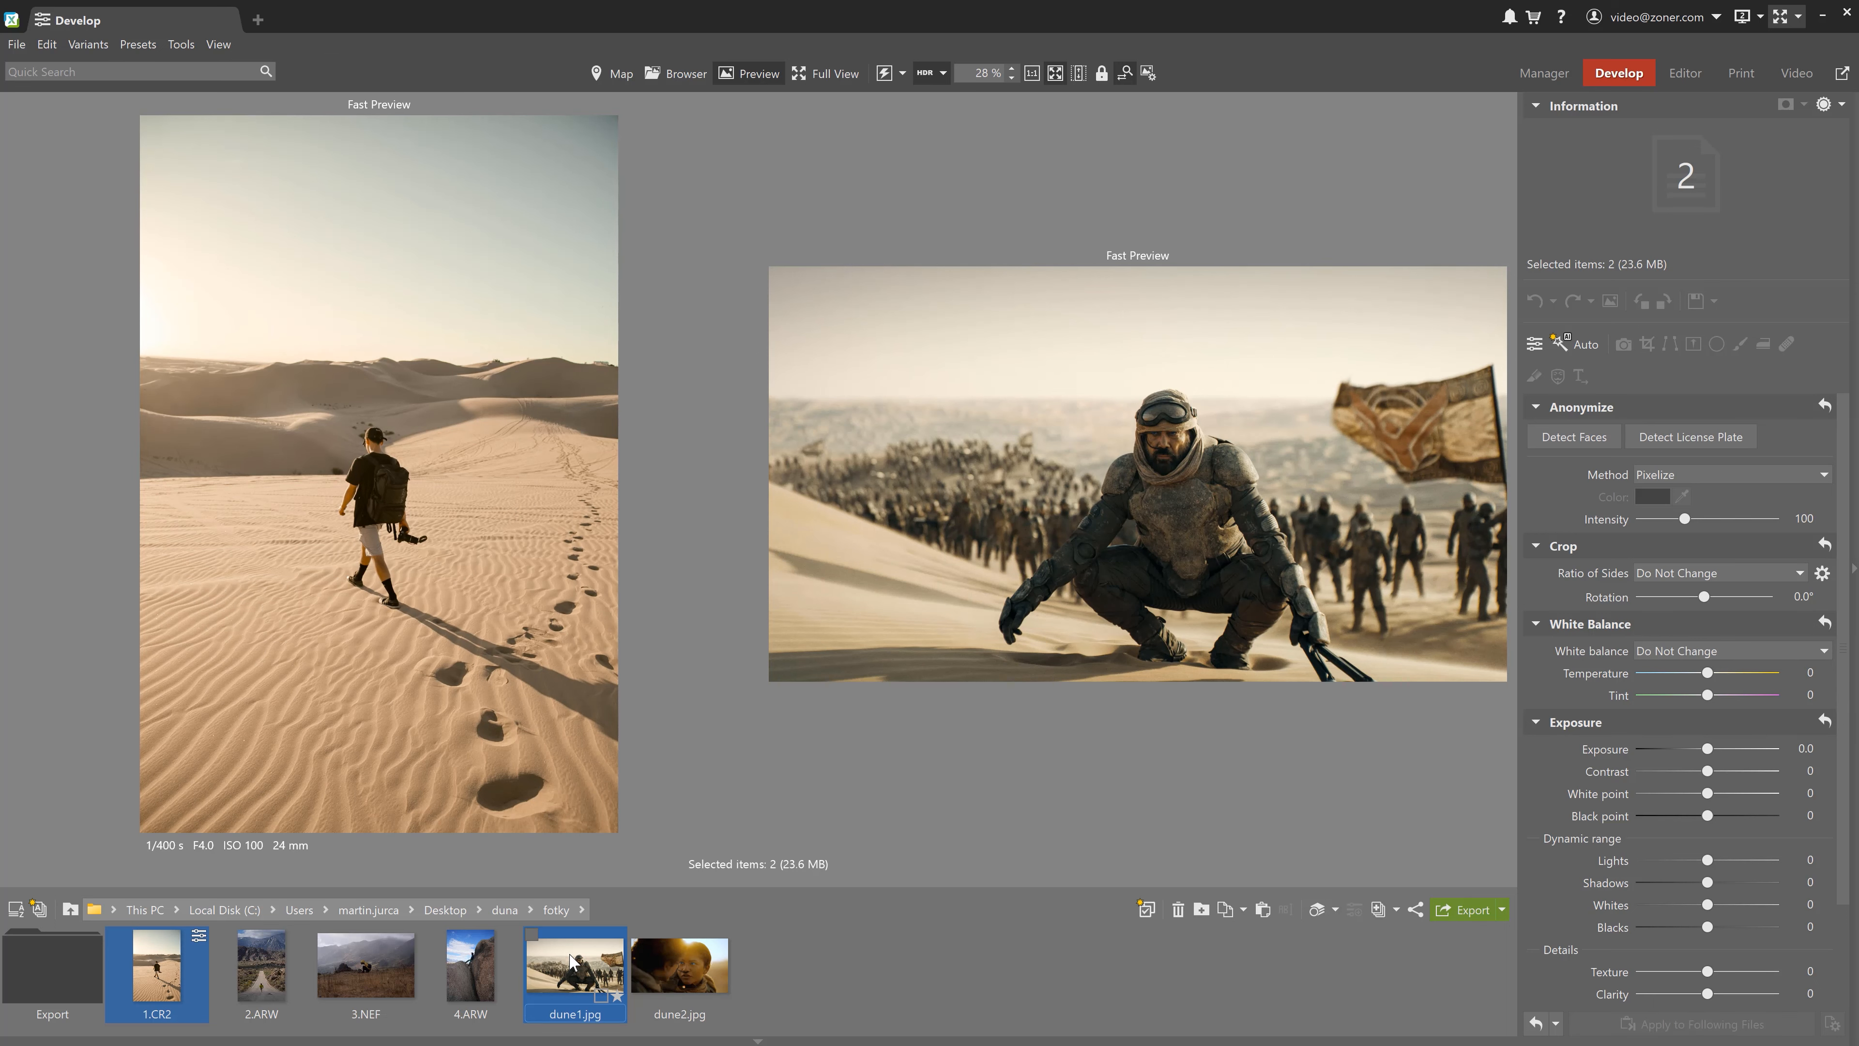
pyautogui.keyDown('ctrl'); pyautogui.click(572, 961); pyautogui.keyUp('ctrl')
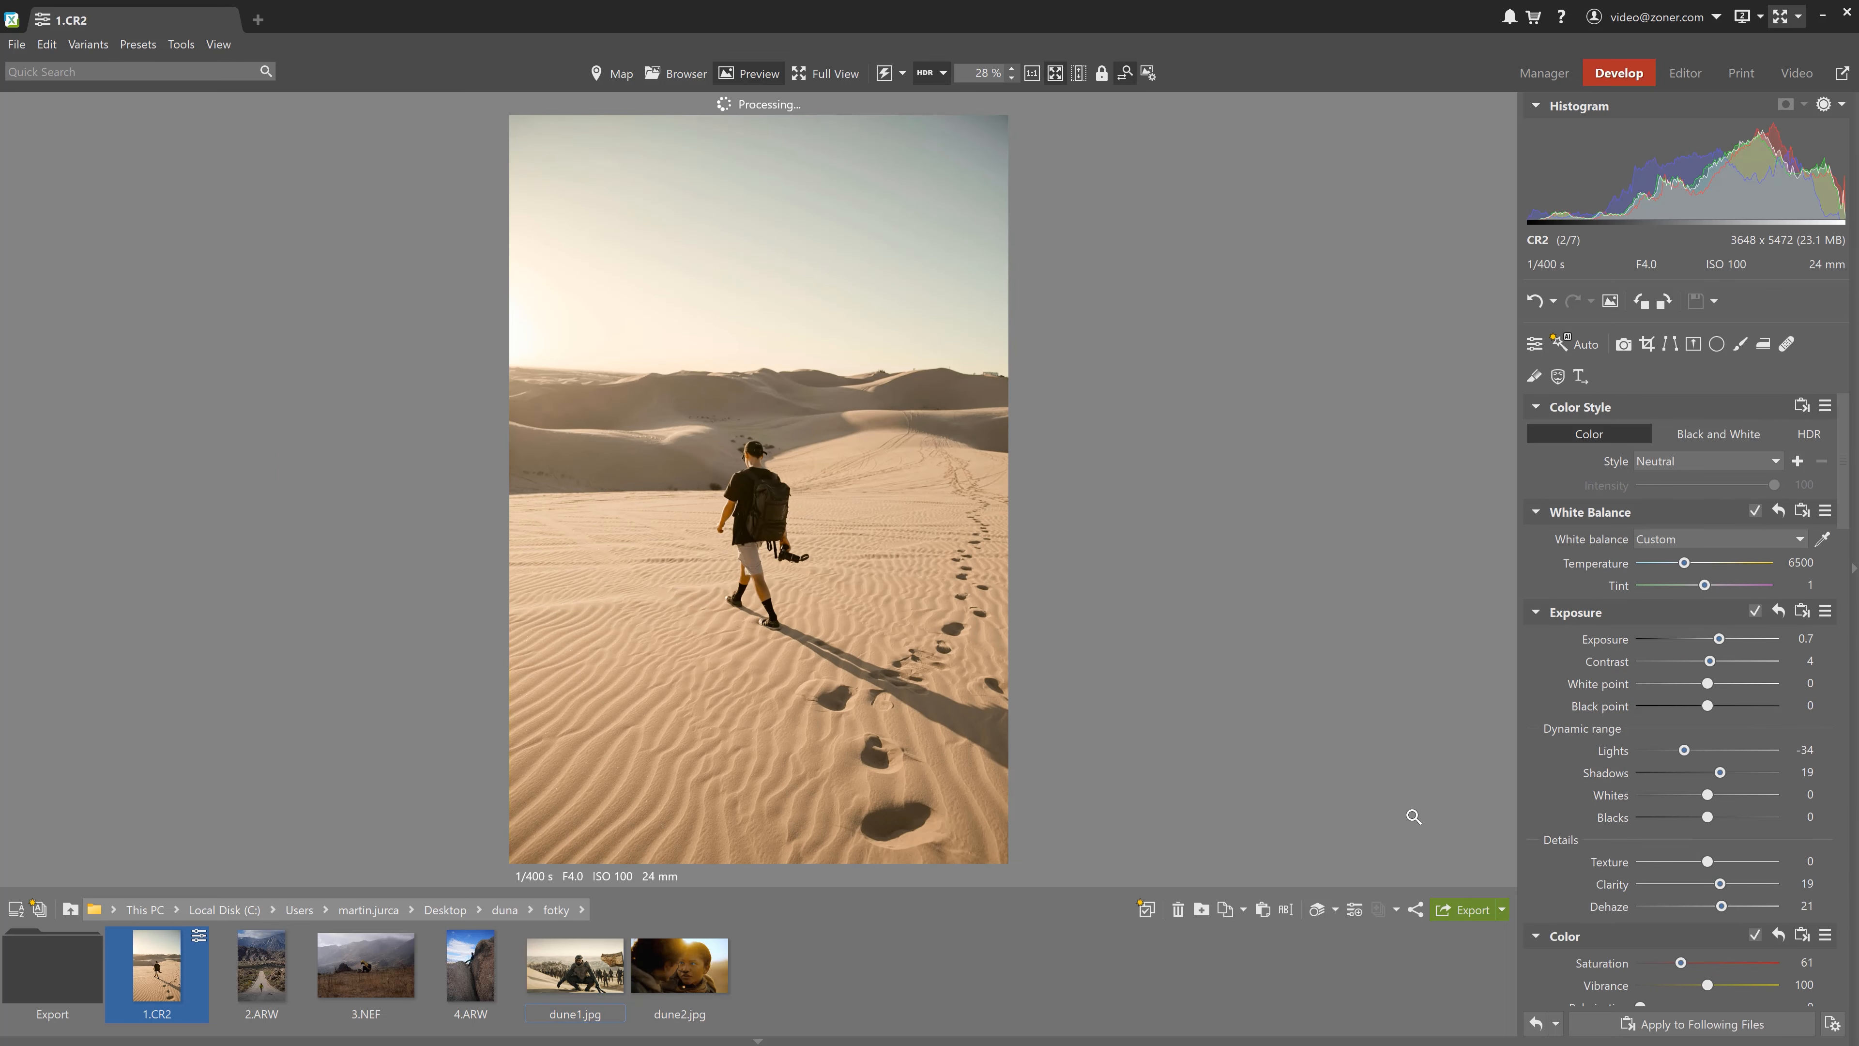
pyautogui.scroll(-2, 1846, 489)
pyautogui.scroll(-10, 1742, 714)
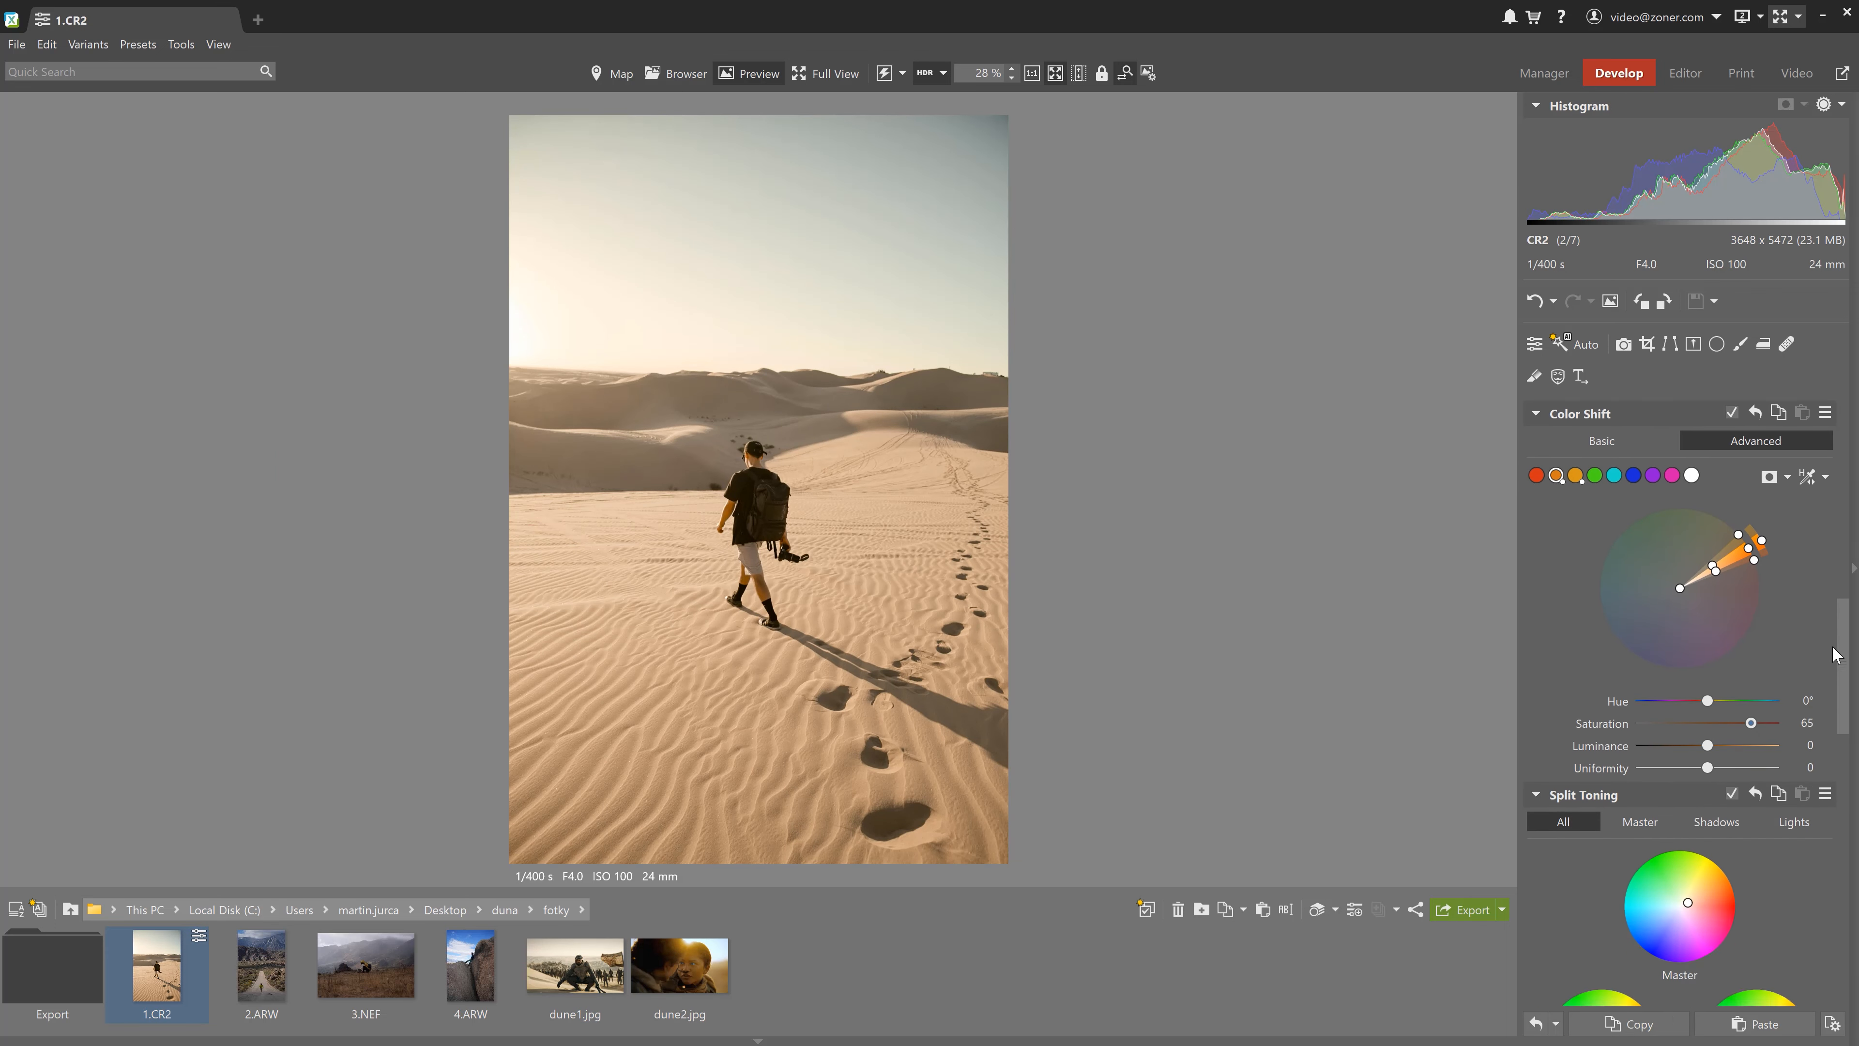
pyautogui.click(1687, 715)
pyautogui.moveTo(1687, 715); pyautogui.dragTo(1684, 717)
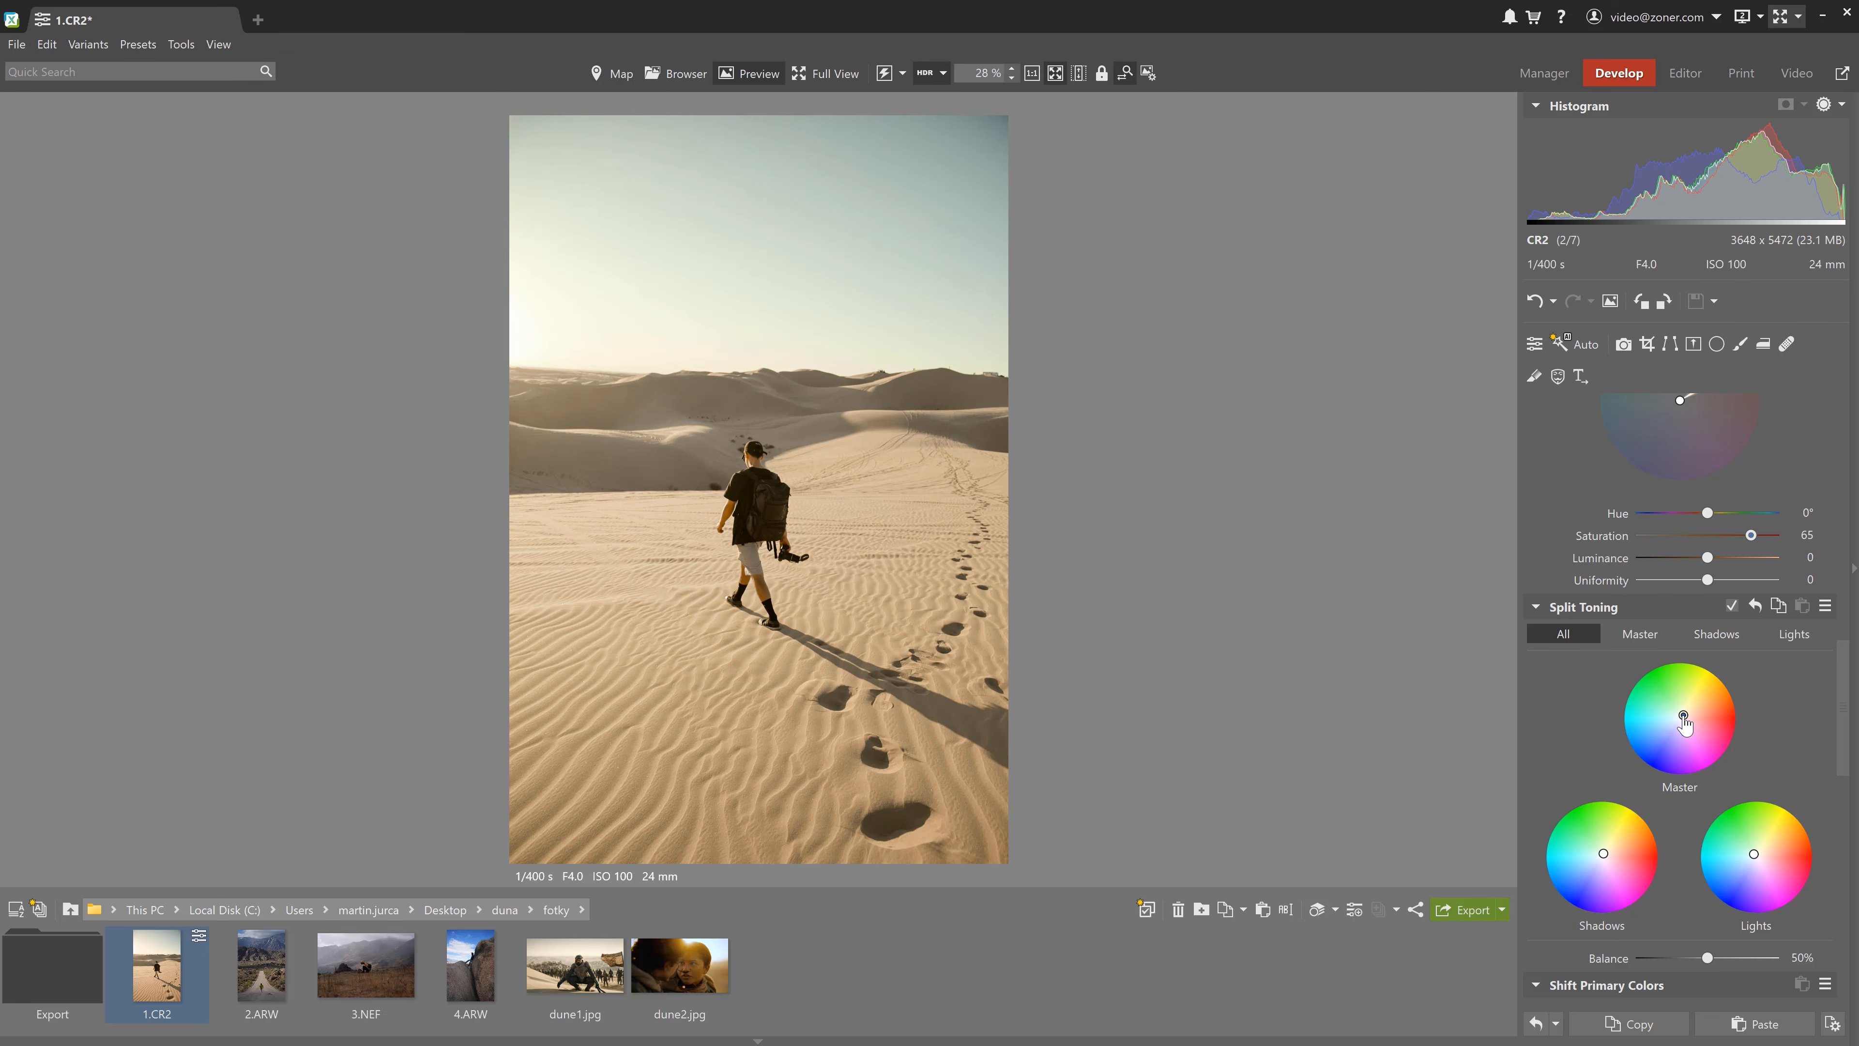
pyautogui.keyDown('ctrl'); pyautogui.click(576, 962); pyautogui.keyUp('ctrl')
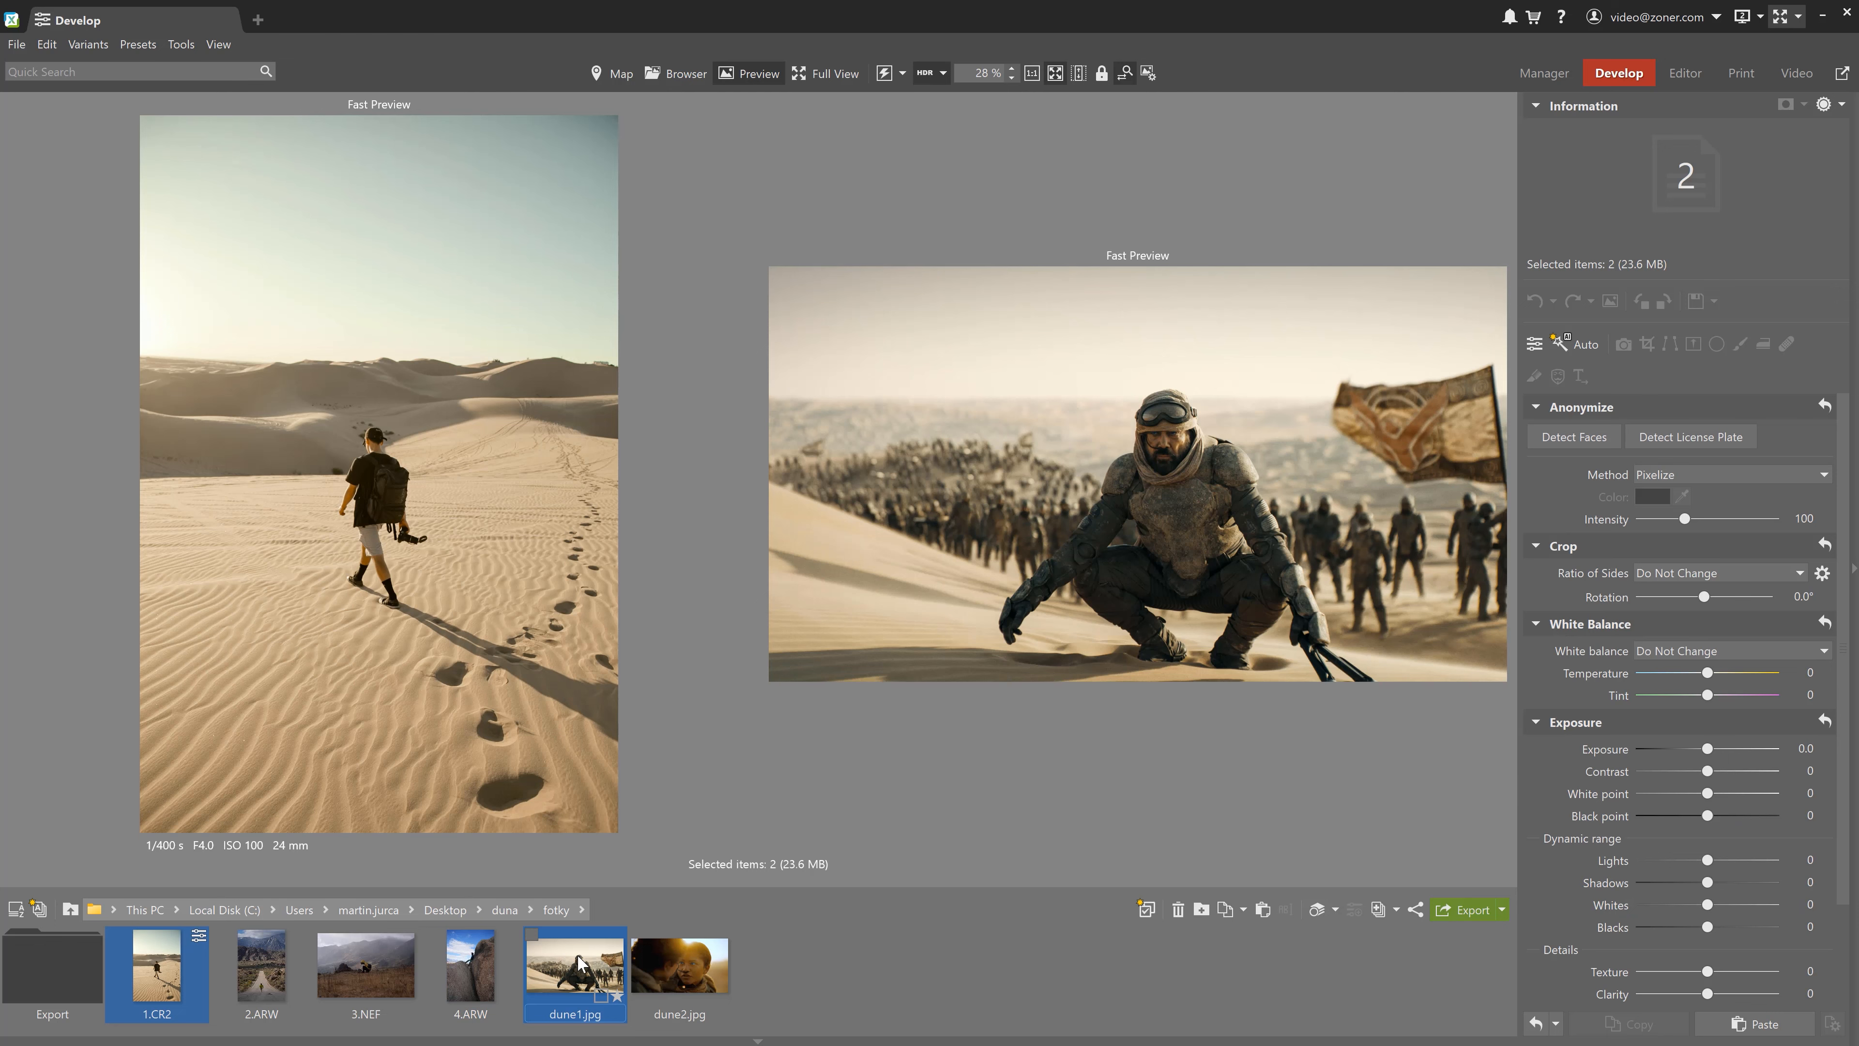
pyautogui.keyDown('ctrl'); pyautogui.click(576, 963); pyautogui.keyUp('ctrl')
# In Shift Primary Colors, set the Red Hue to 2 and the Red Saturation to -21.
pyautogui.scroll(-2, 1839, 516)
pyautogui.moveTo(1839, 516); pyautogui.dragTo(1839, 804)
pyautogui.click(1710, 587)
pyautogui.moveTo(1711, 591); pyautogui.dragTo(1697, 613)
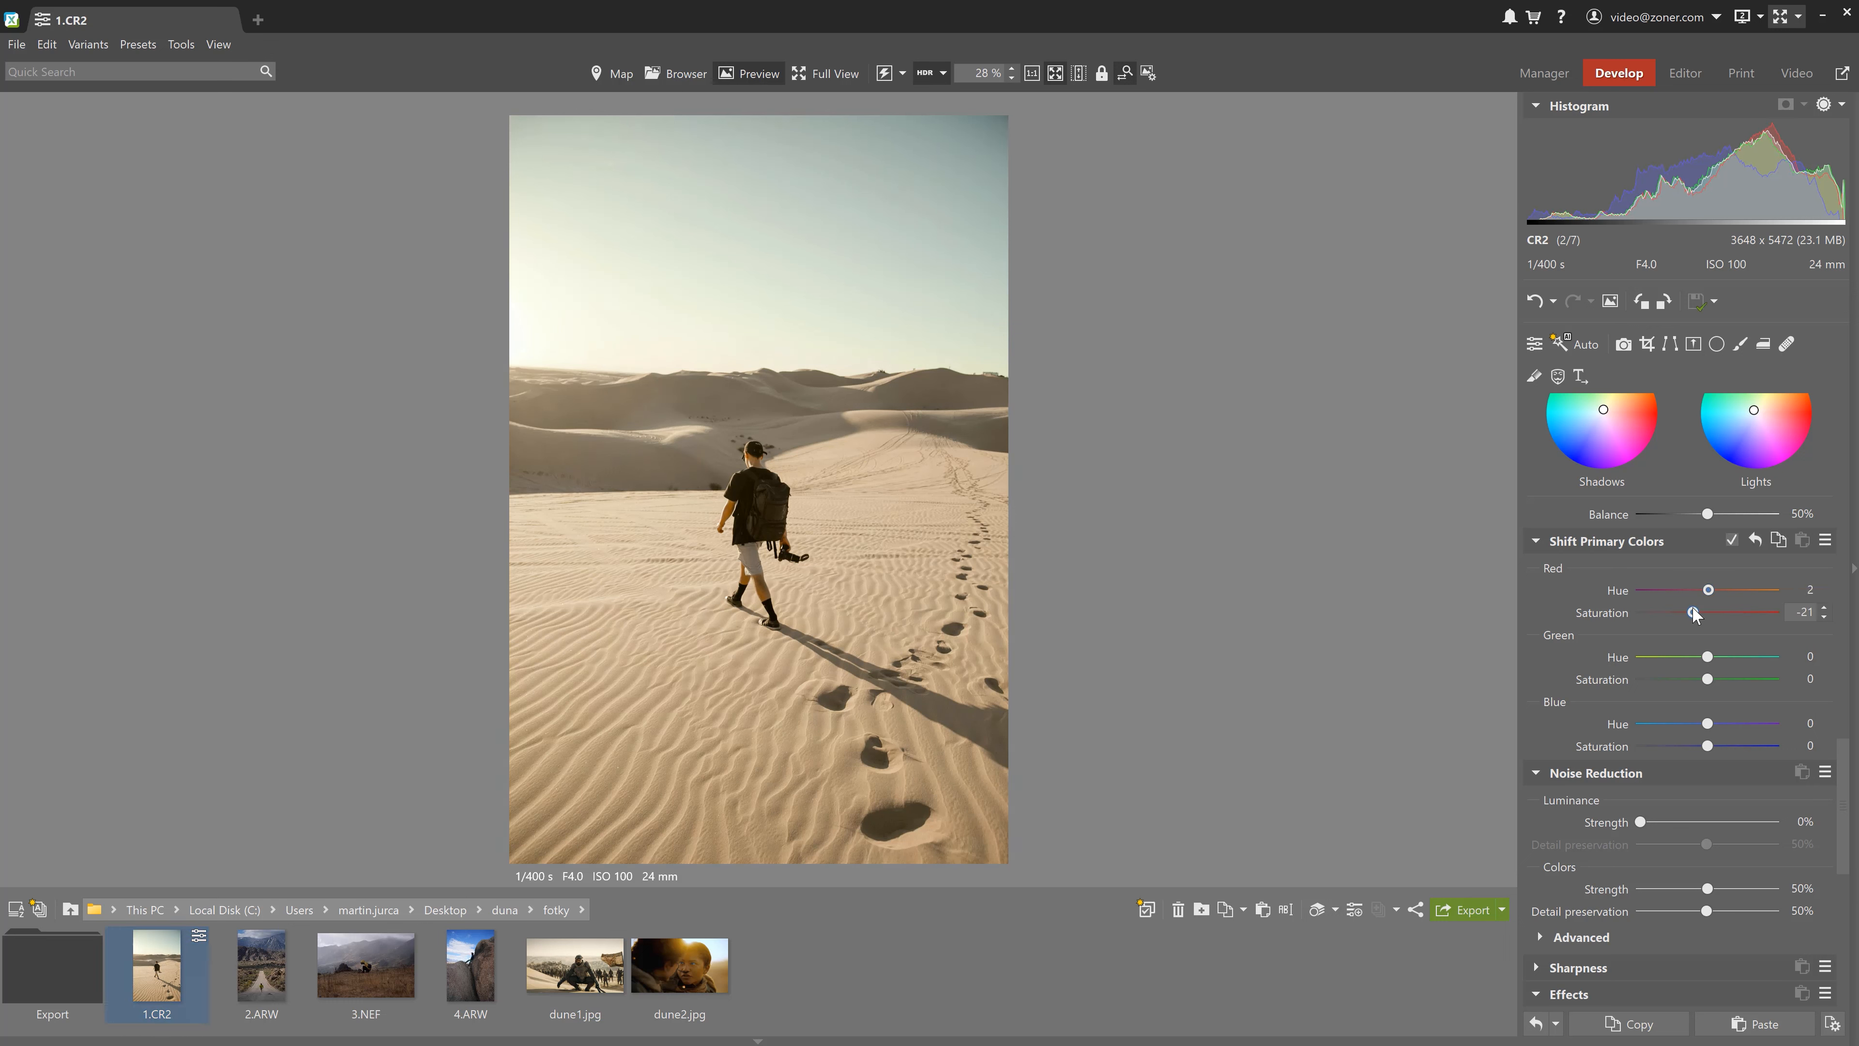
# Set the primary Green Hue to 14 and Saturation to -58, Blue Hue to -13 and Saturation to -10, and compare with dune1.jpg.
pyautogui.moveTo(1708, 657); pyautogui.dragTo(1701, 736)
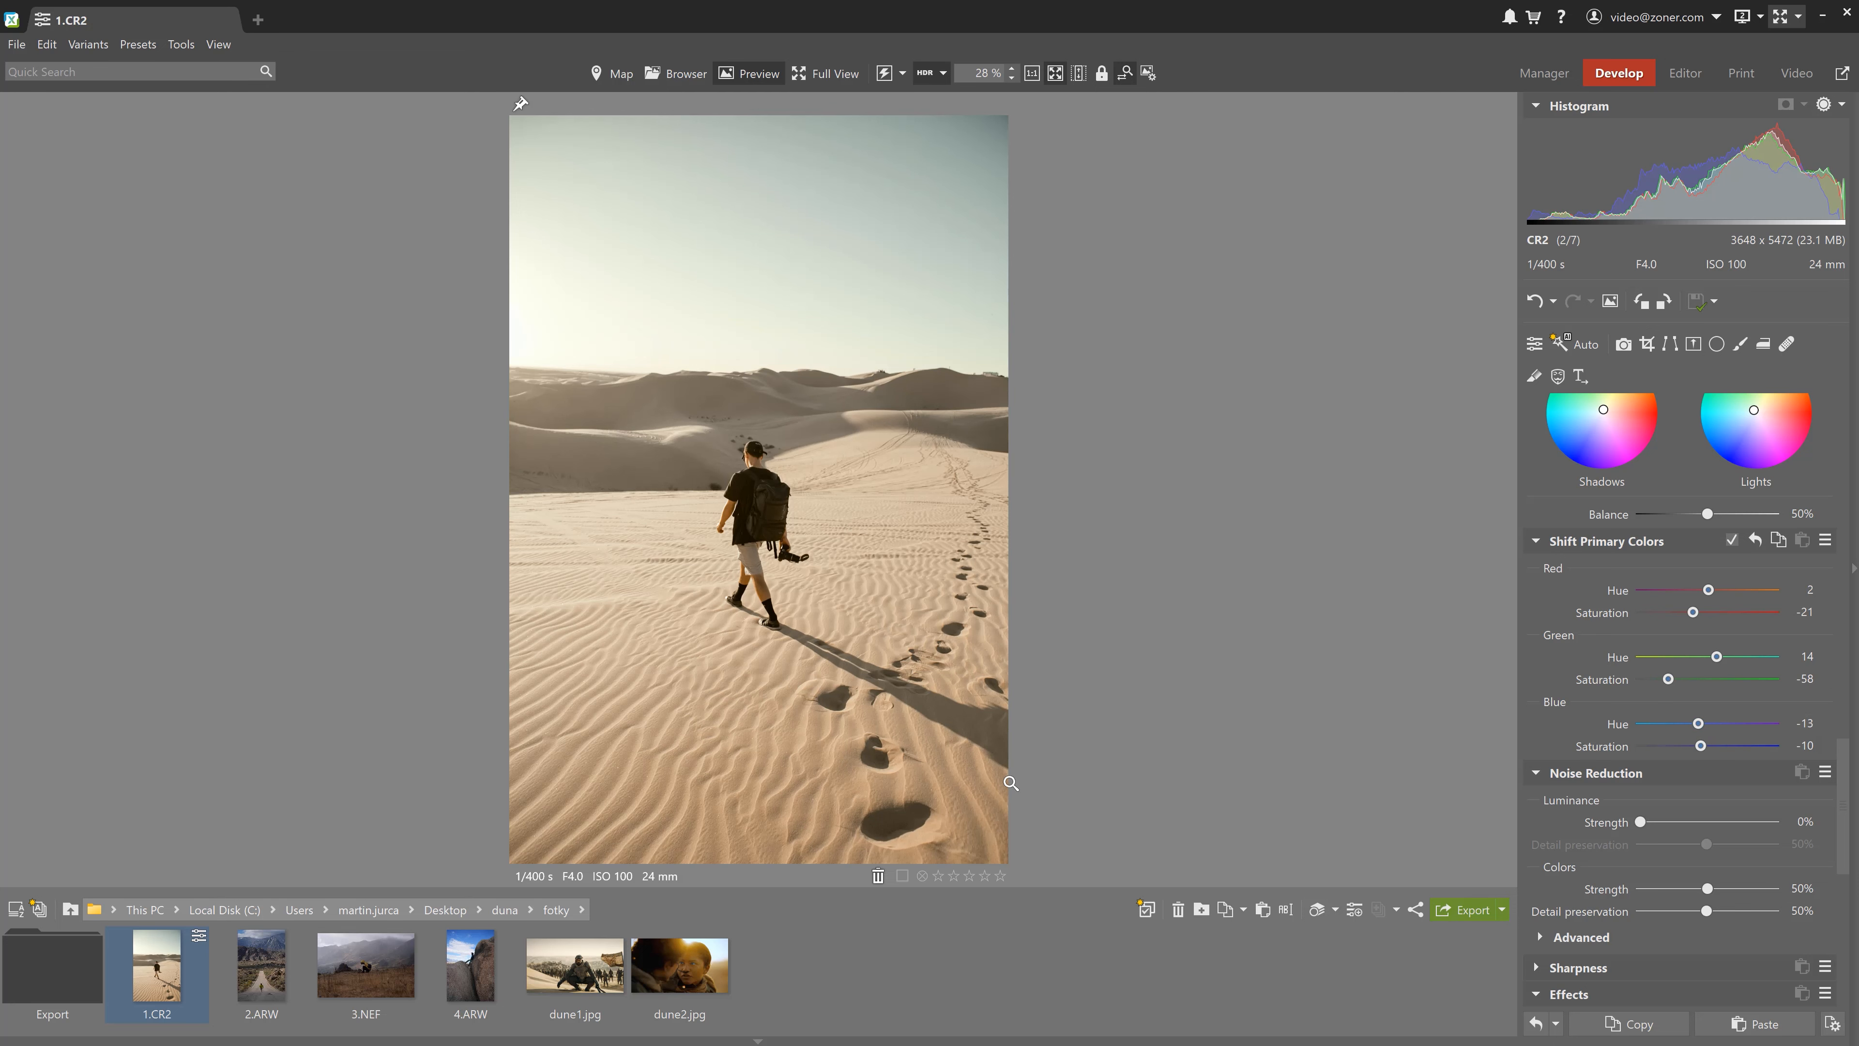
pyautogui.keyDown('ctrl'); pyautogui.click(553, 949); pyautogui.keyUp('ctrl')
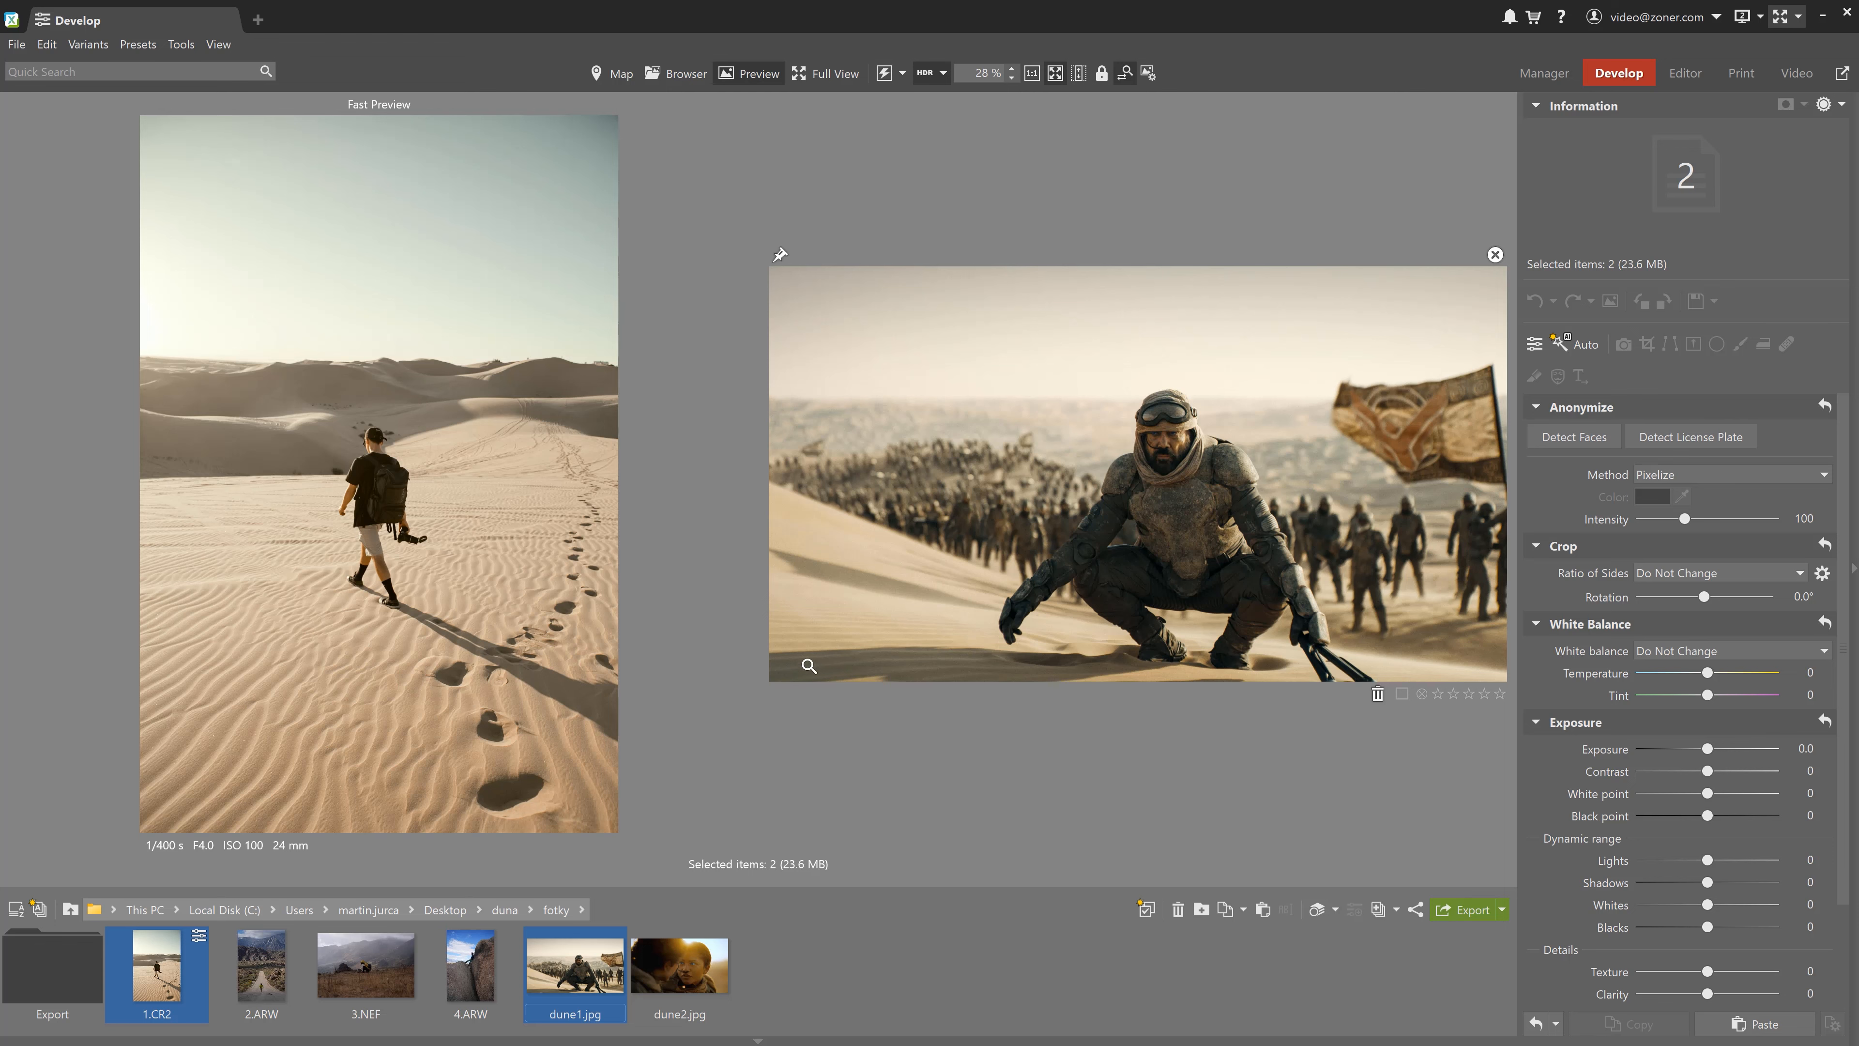
pyautogui.keyDown('ctrl'); pyautogui.click(595, 967); pyautogui.keyUp('ctrl')
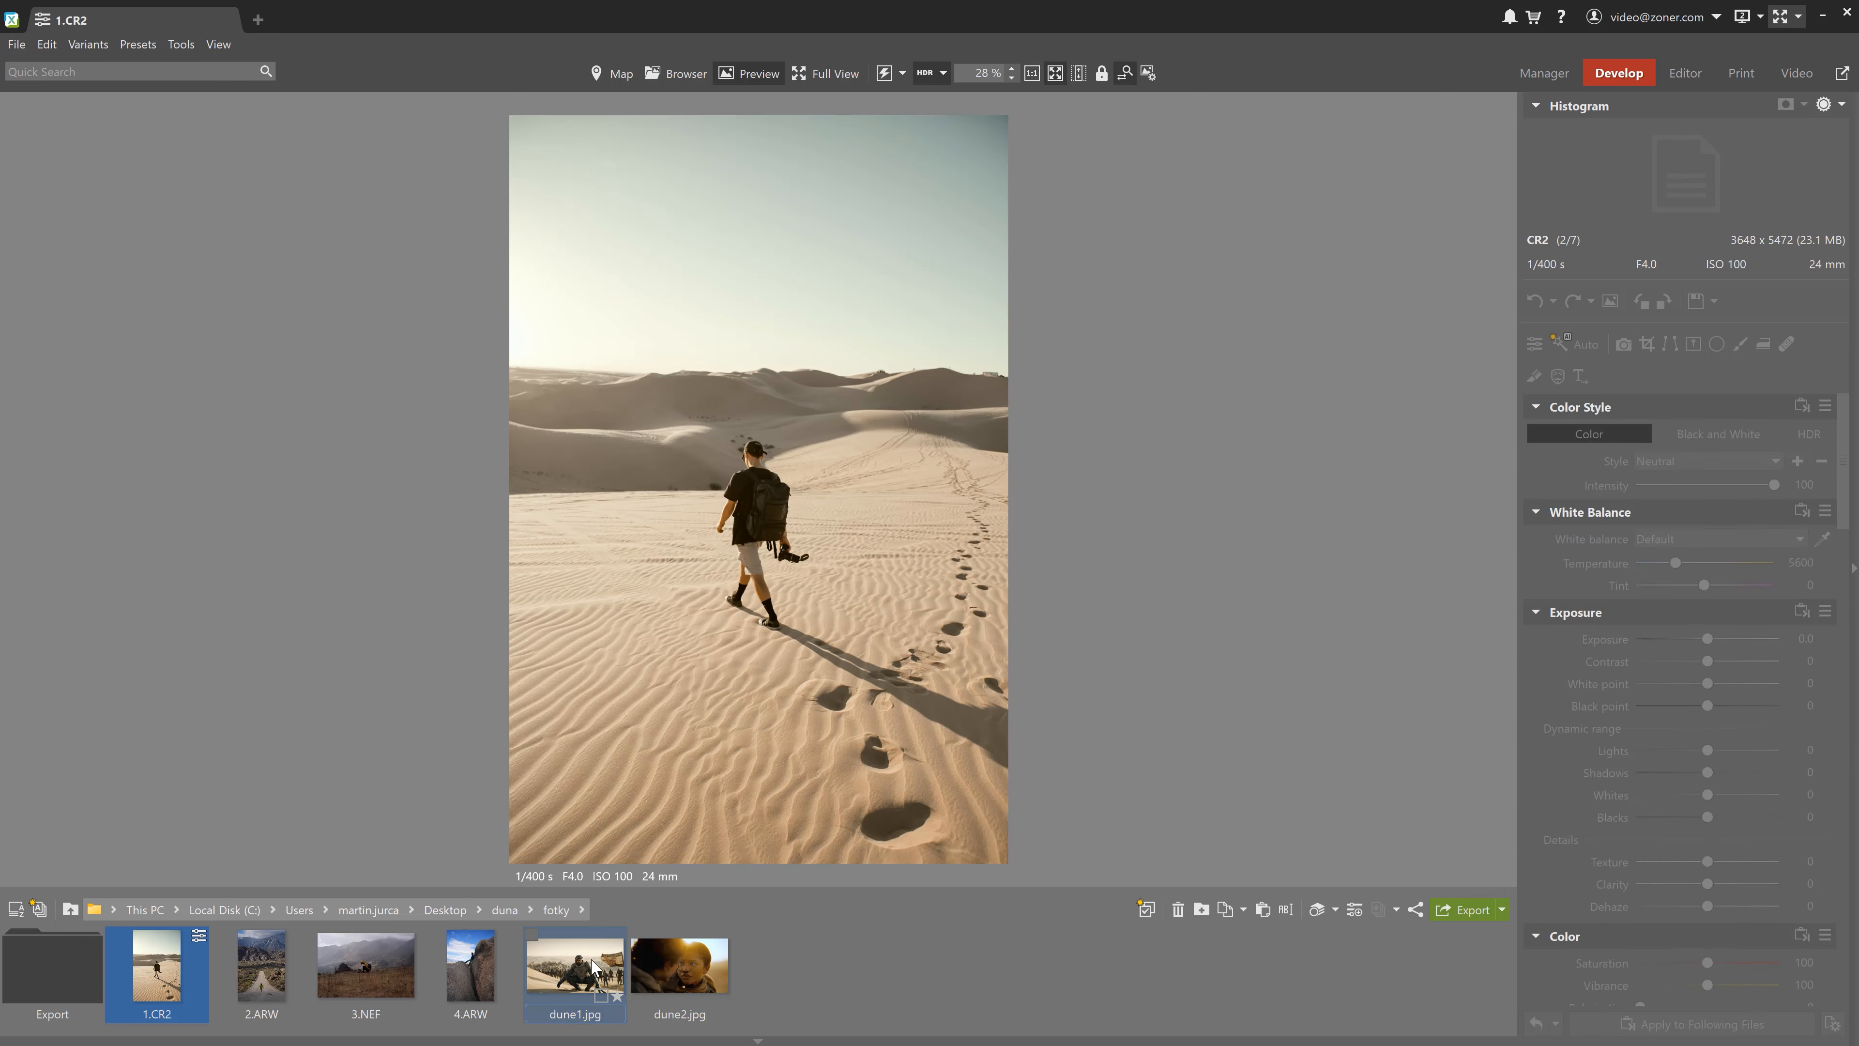
# Lift the black point of the Green channel's Tone Curve slightly and compare the photo with dune1.jpg.
pyautogui.scroll(-6, 1825, 591)
pyautogui.click(1821, 597)
pyautogui.click(1721, 667)
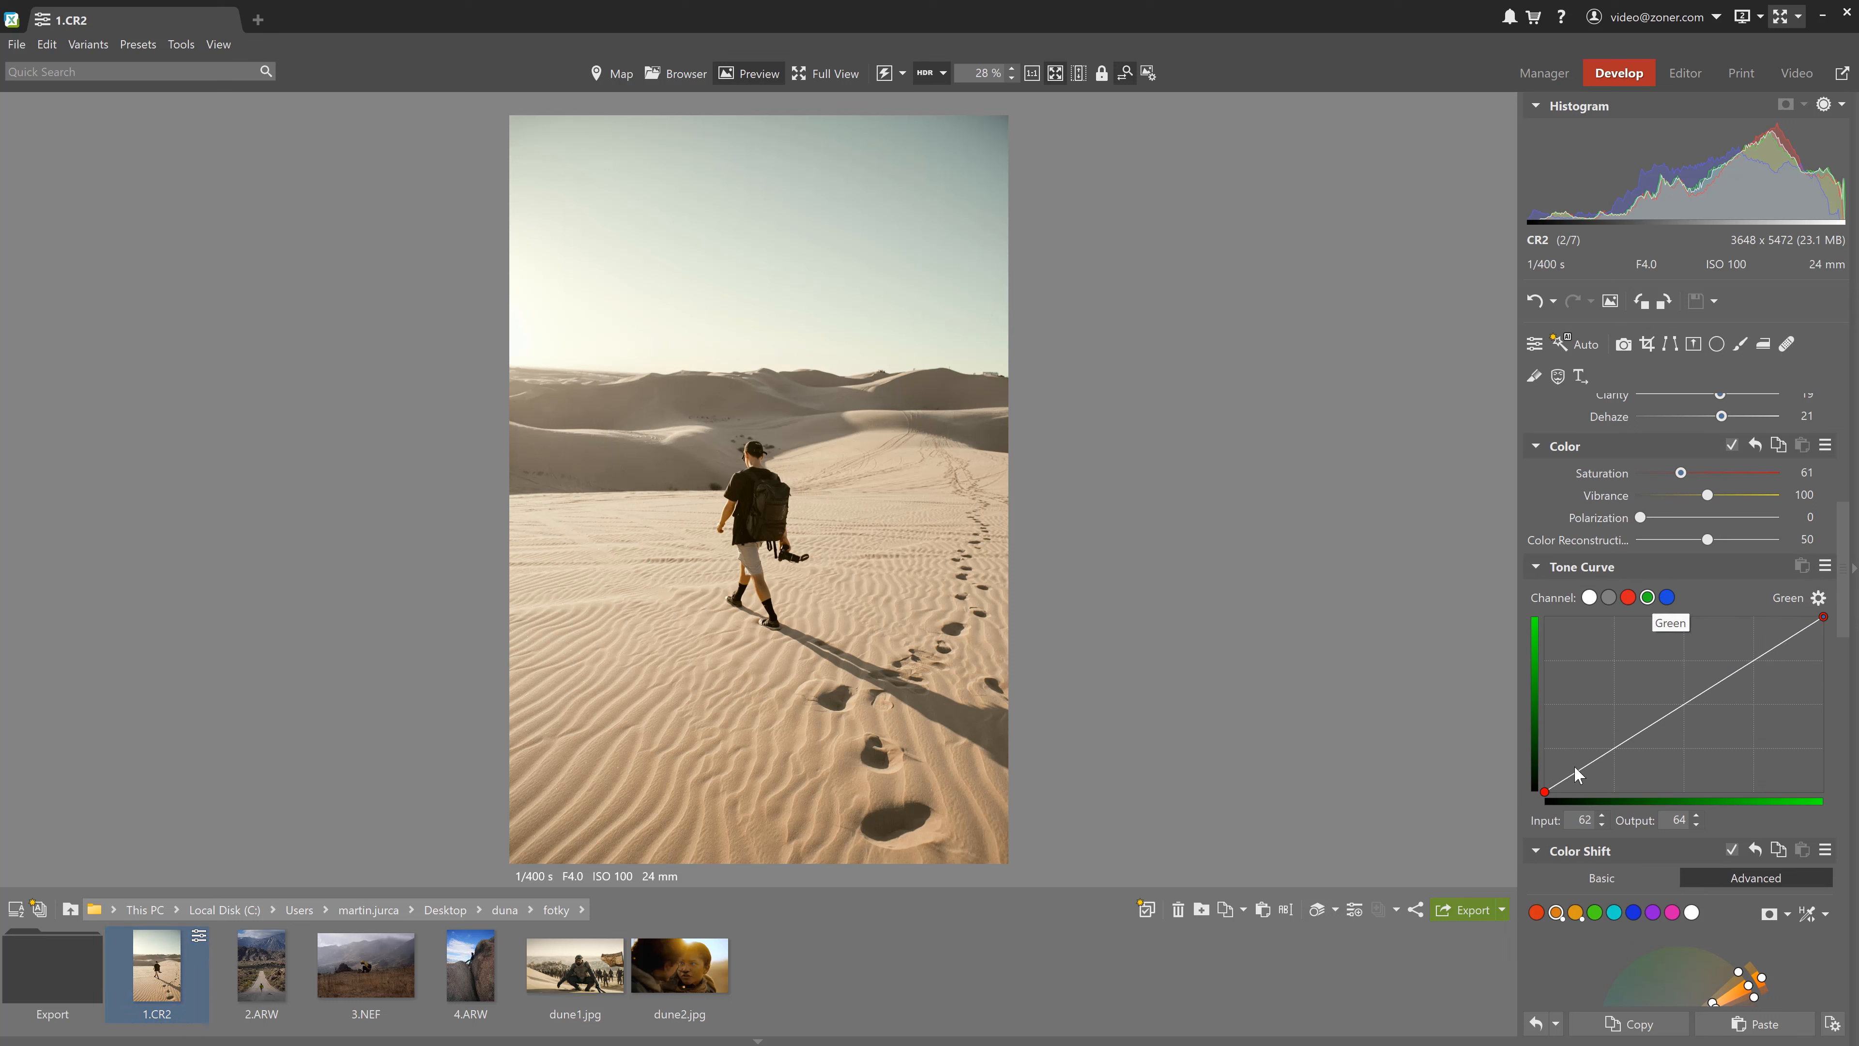
pyautogui.moveTo(1543, 794); pyautogui.dragTo(1611, 749)
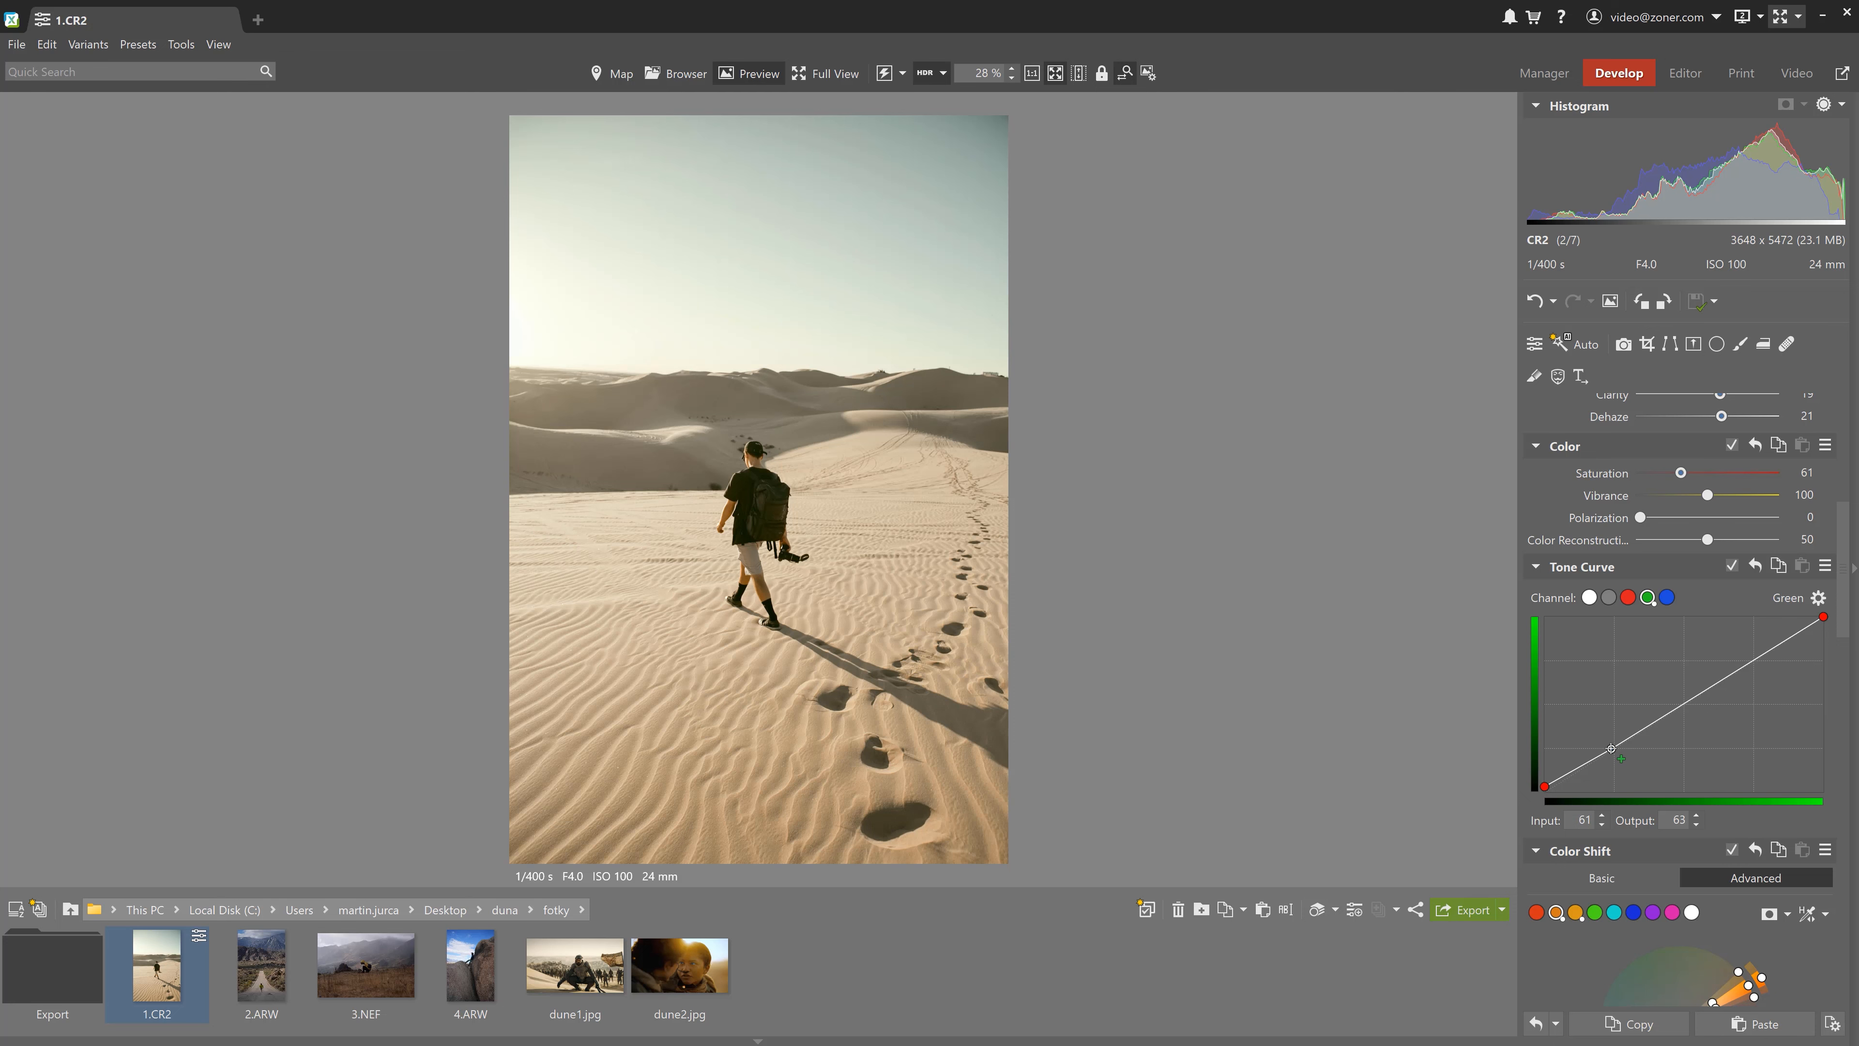
pyautogui.keyDown('ctrl'); pyautogui.click(554, 966); pyautogui.keyUp('ctrl')
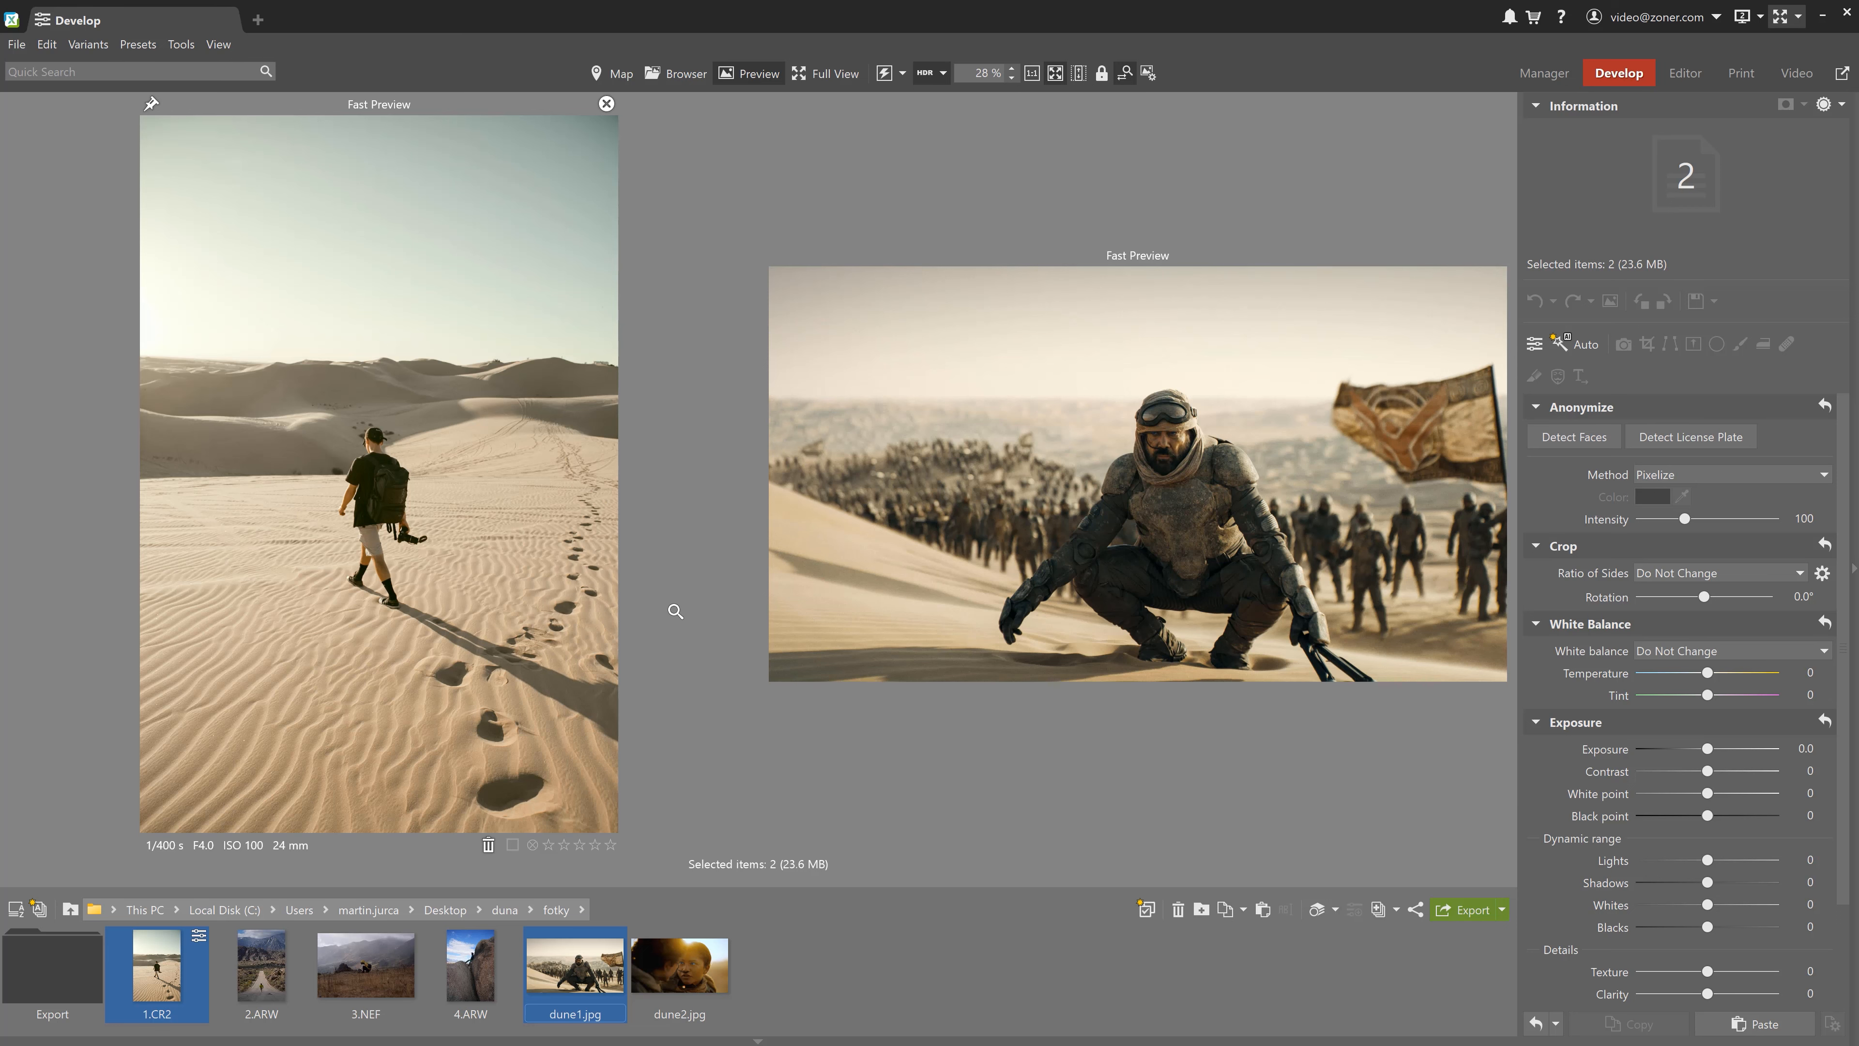
pyautogui.keyDown('ctrl'); pyautogui.click(594, 965); pyautogui.keyUp('ctrl')
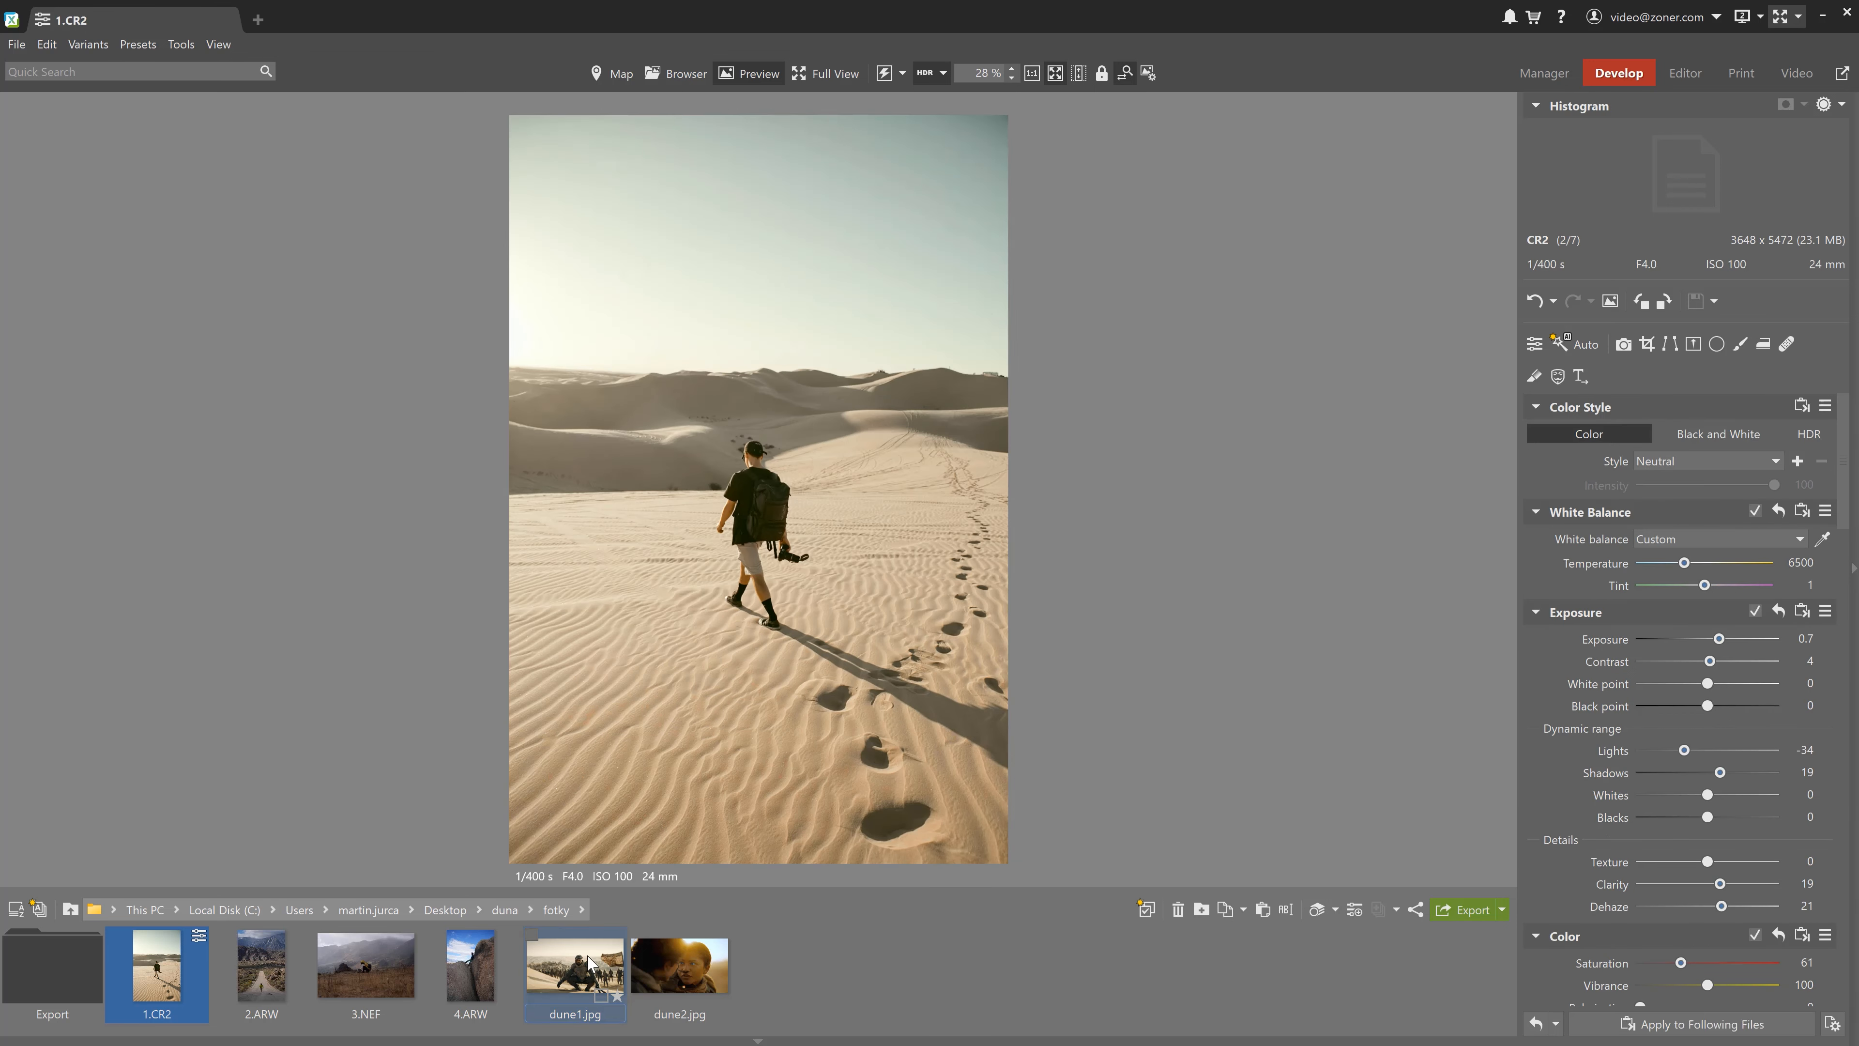
# Widen the green range in advanced Color Shift to cover the sky, using the mask preview, and set its Saturation to -63.
pyautogui.moveTo(1841, 458); pyautogui.dragTo(1845, 650)
pyautogui.click(1595, 503)
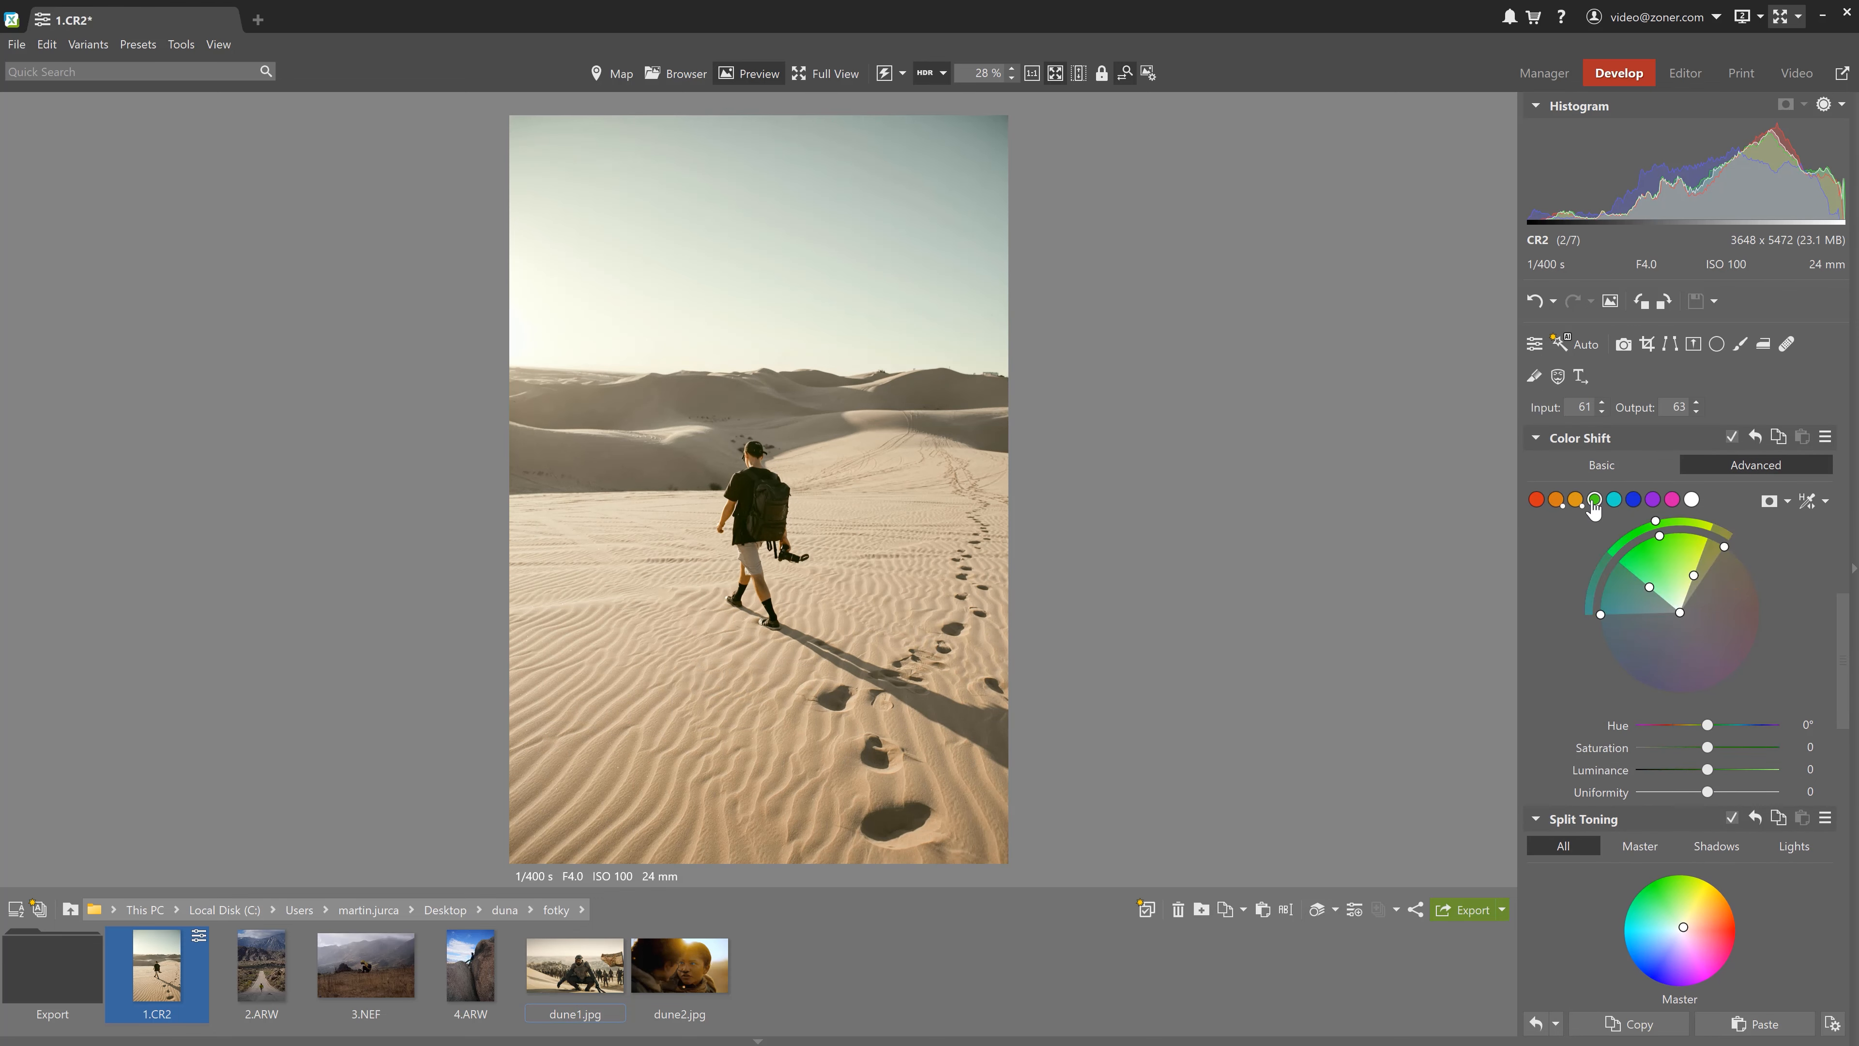
pyautogui.click(1767, 503)
pyautogui.moveTo(1650, 589); pyautogui.dragTo(1656, 662)
pyautogui.moveTo(1695, 585); pyautogui.dragTo(1726, 549)
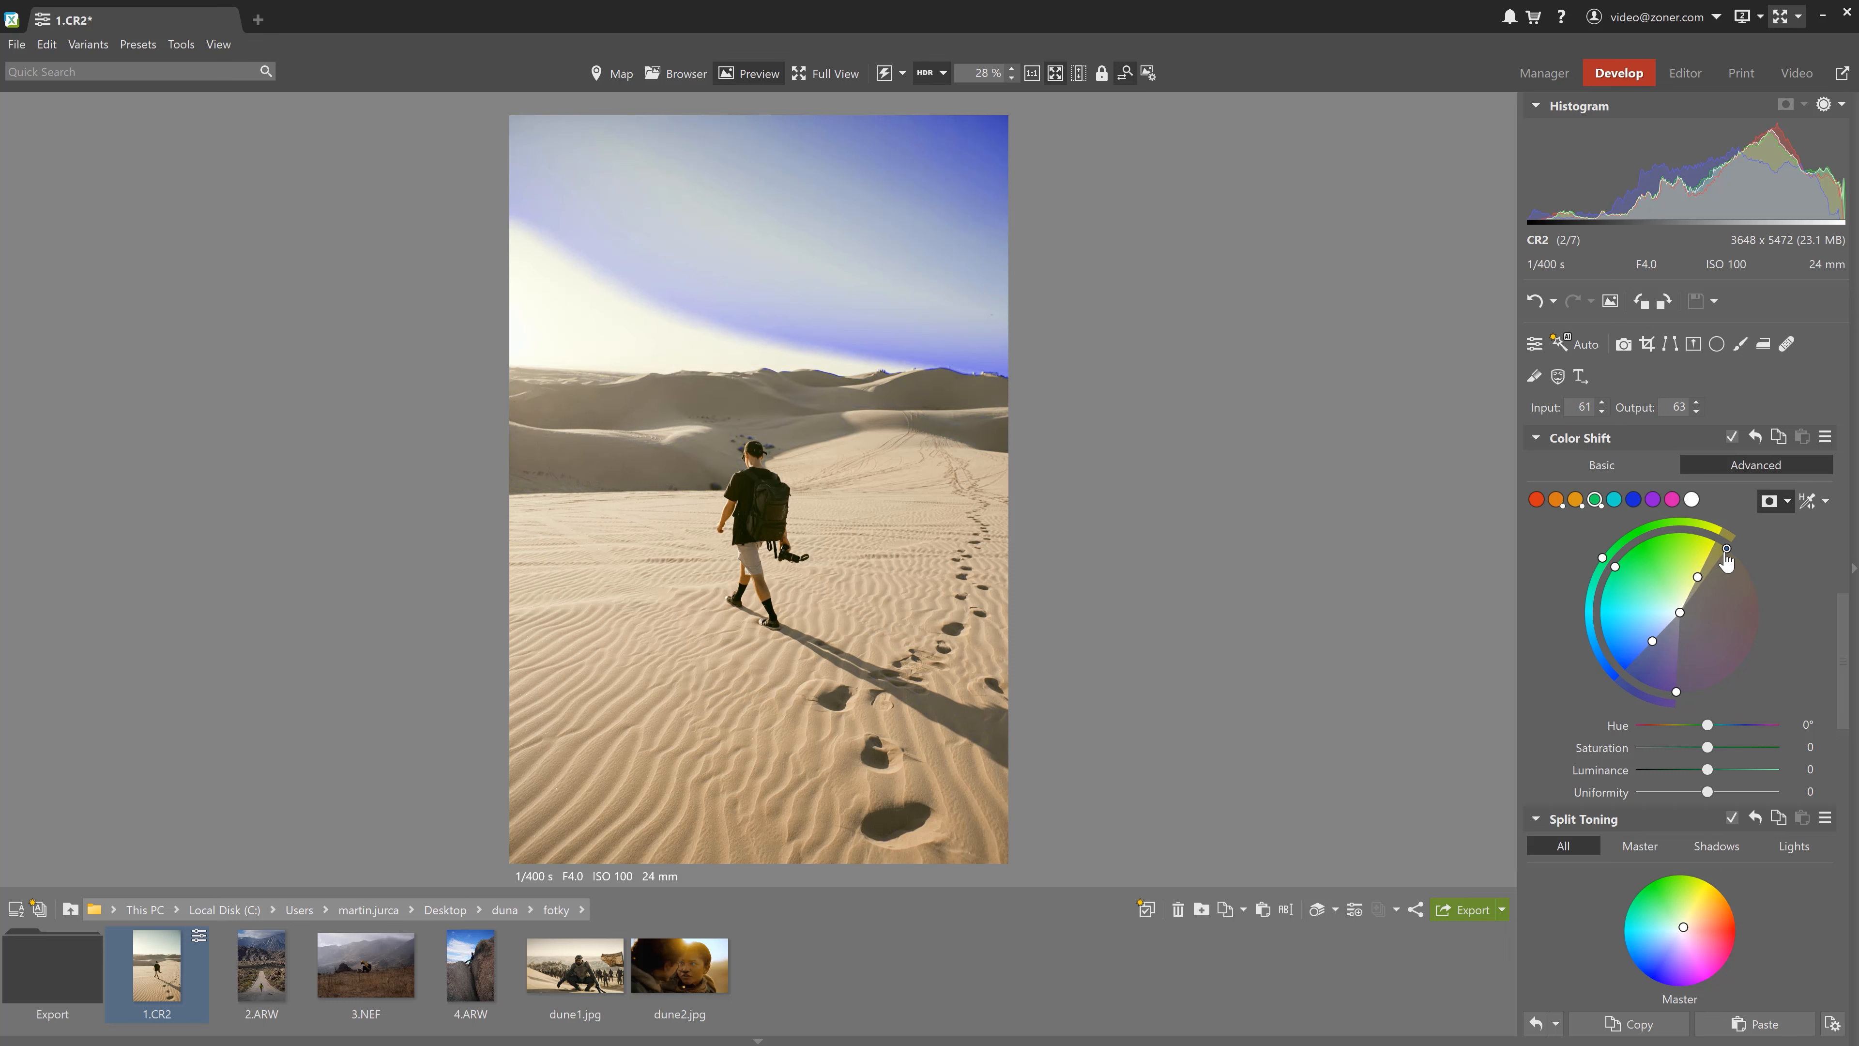
pyautogui.click(1769, 501)
pyautogui.moveTo(1707, 747); pyautogui.dragTo(1665, 729)
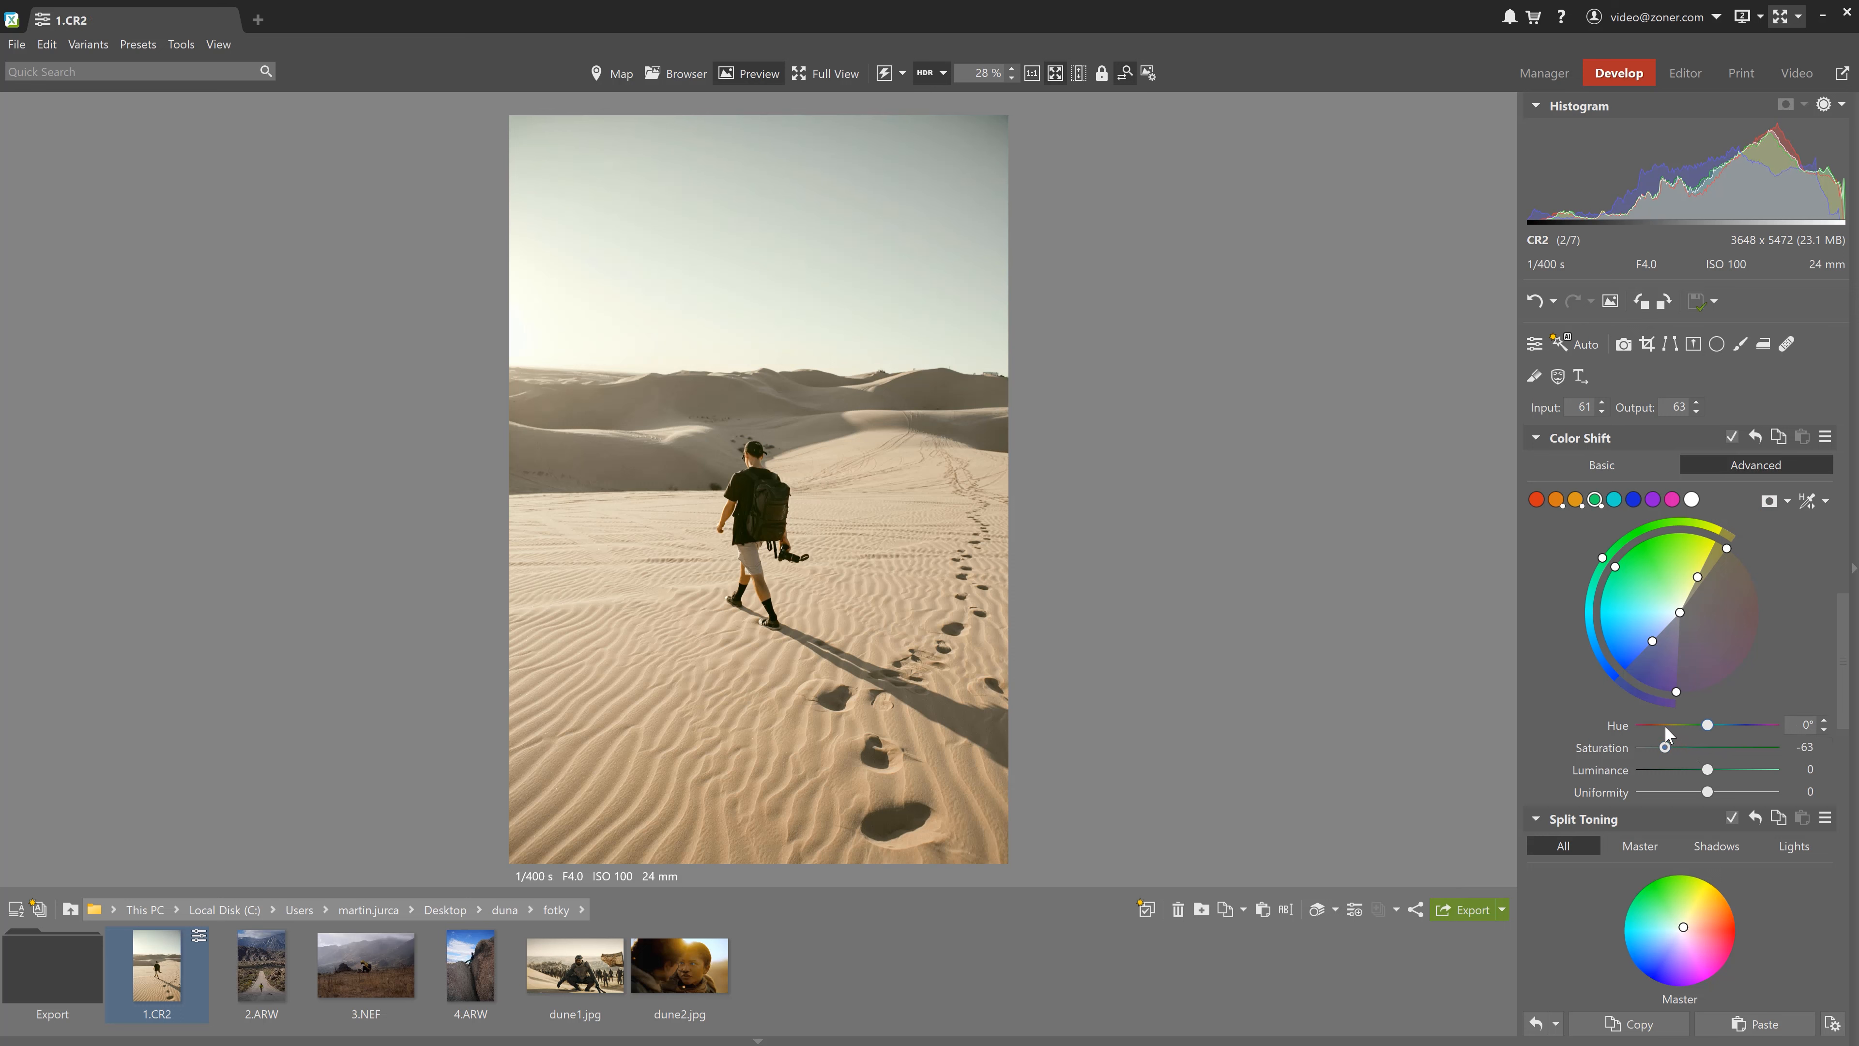